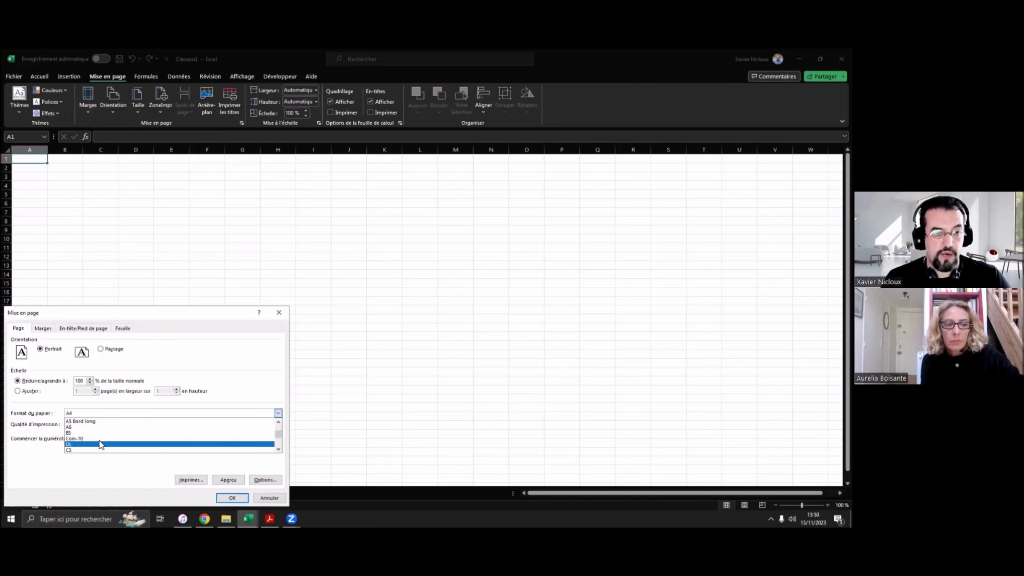
# Step: Set the paper size to A3 and apply the page setup
pyautogui.scroll(-1, 99, 440)
pyautogui.scroll(-4, 98, 439)
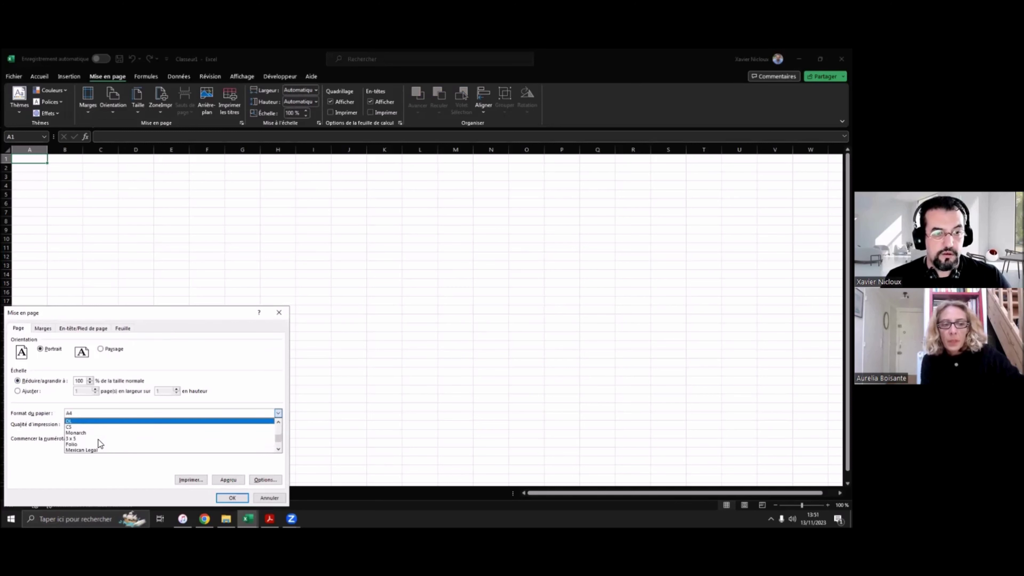
pyautogui.click(82, 443)
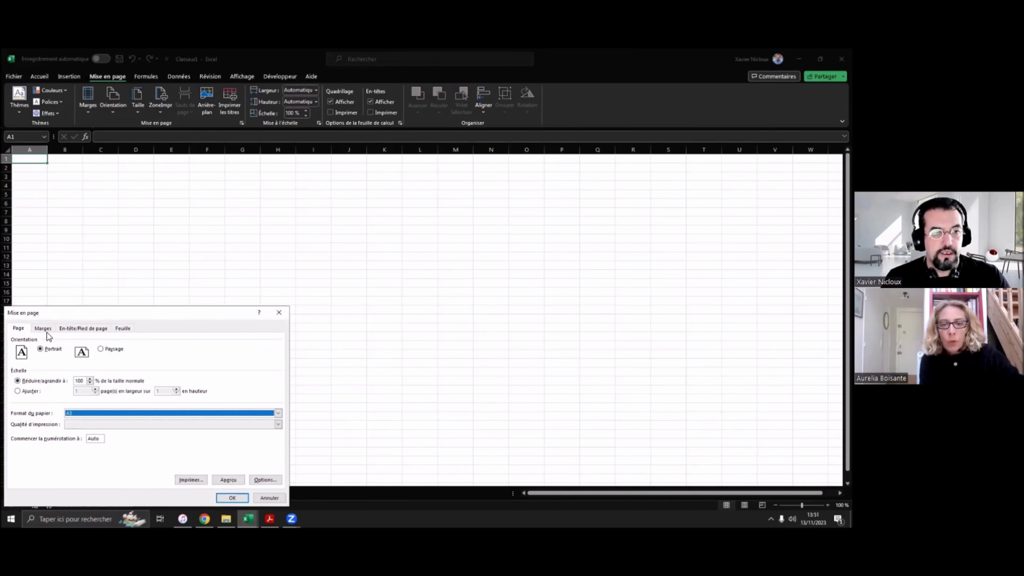
pyautogui.click(89, 411)
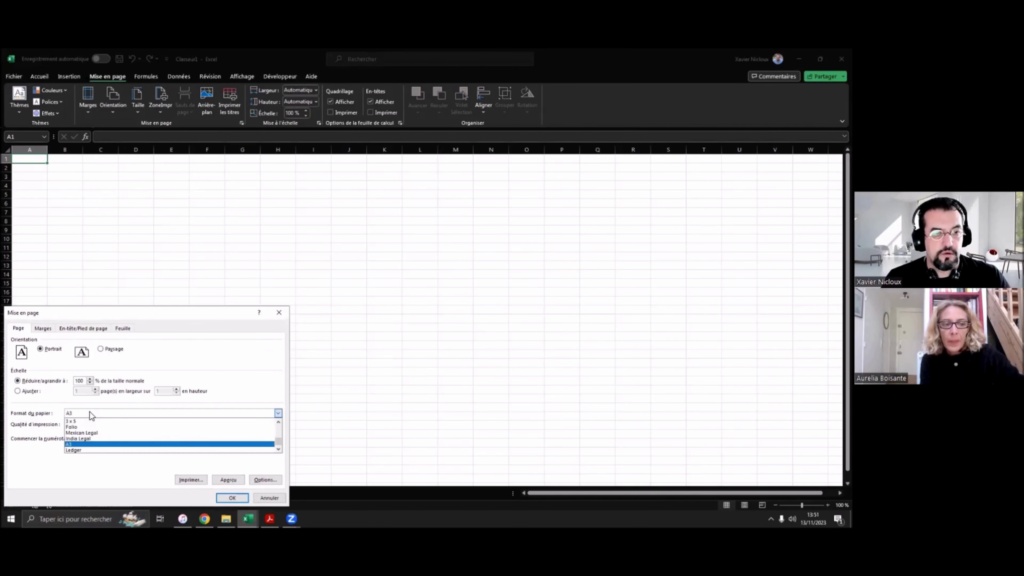
pyautogui.click(90, 412)
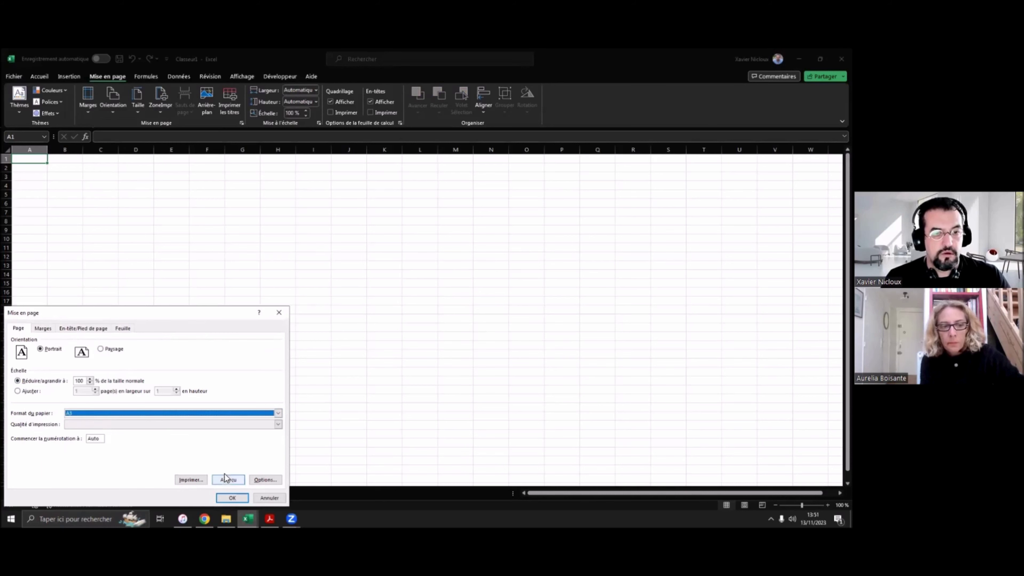
pyautogui.click(230, 498)
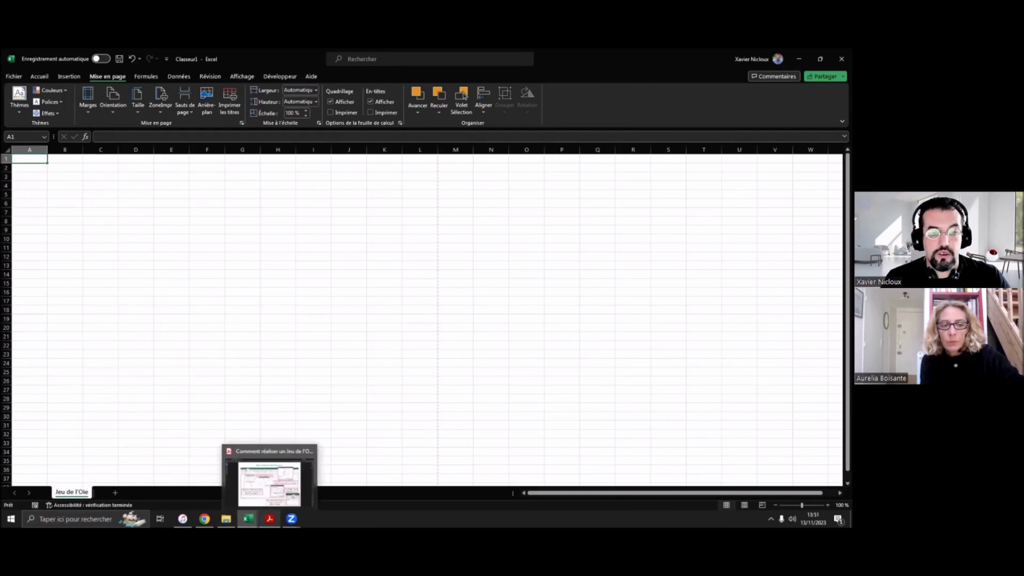
# Step: Consult the margins page of the PDF guide, and set the Classeur1 workbook's page orientation to landscape (Paysage) in Excel
pyautogui.click(270, 518)
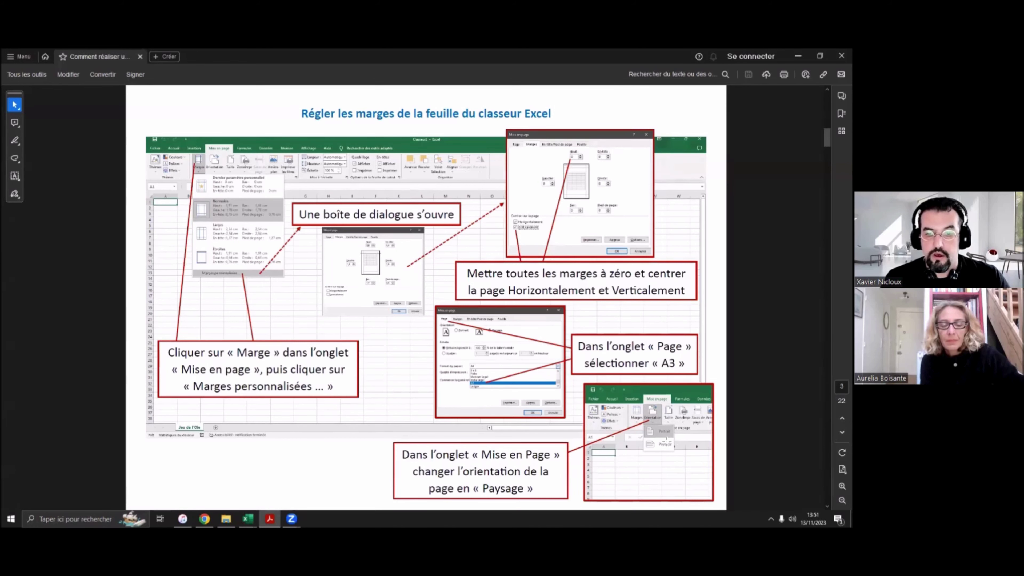
pyautogui.moveTo(247, 519)
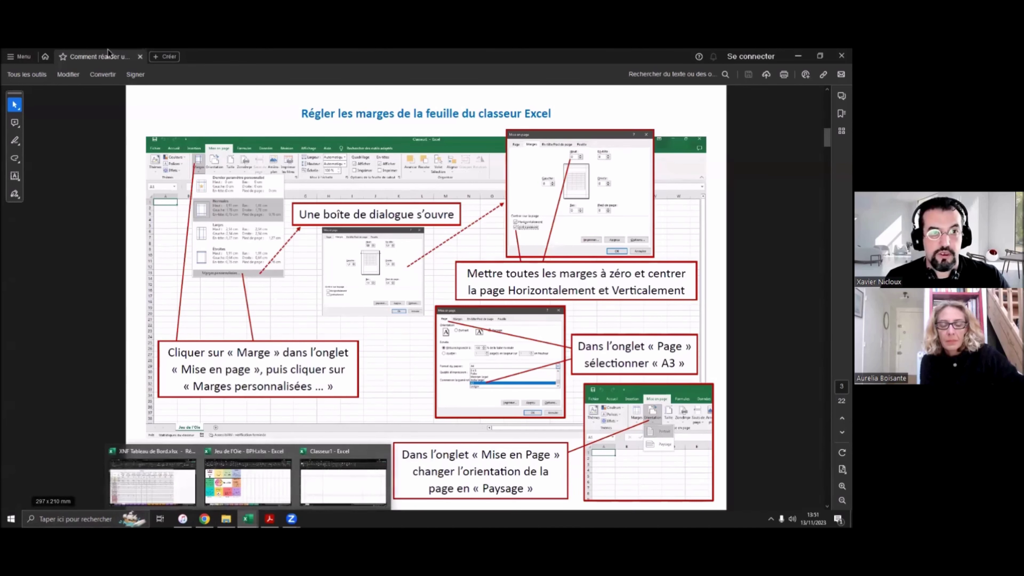
pyautogui.click(343, 482)
pyautogui.click(113, 101)
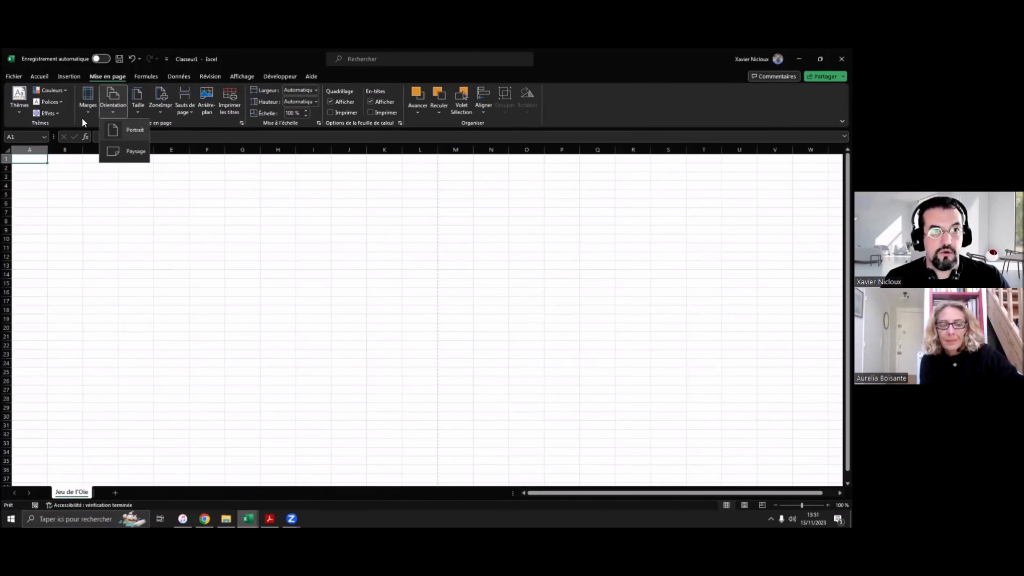
pyautogui.click(133, 152)
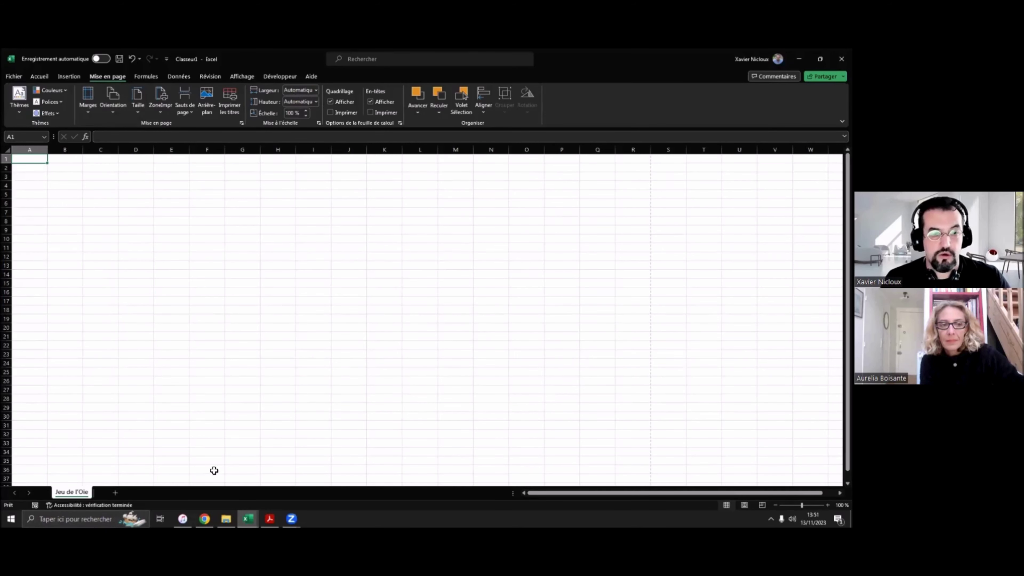
# Step: Consult the column-width page of the PDF guide, and set the width of columns A to D in the Classeur1 workbook to 50
pyautogui.click(269, 519)
pyautogui.scroll(-3, 303, 425)
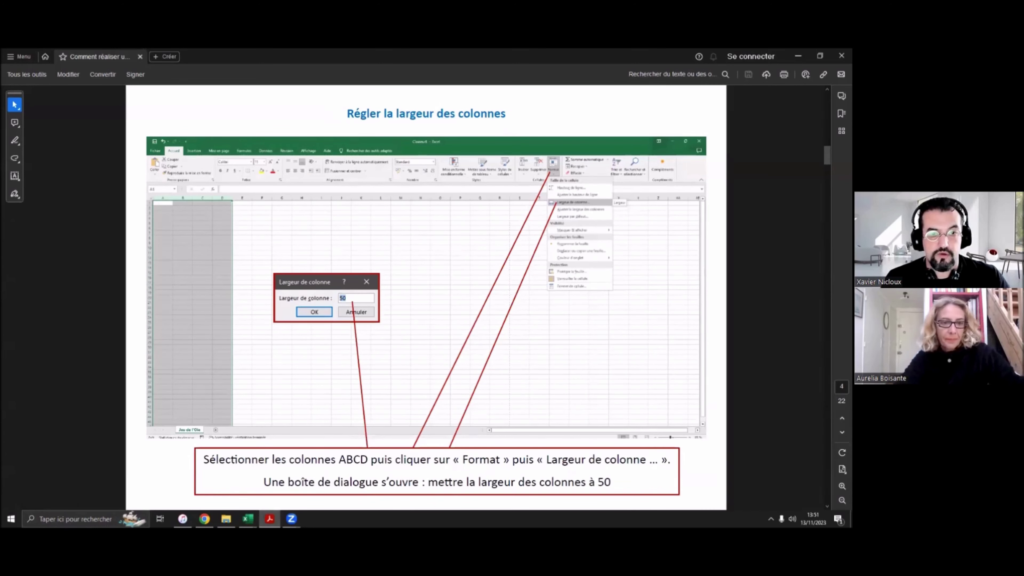
pyautogui.click(248, 518)
pyautogui.click(328, 485)
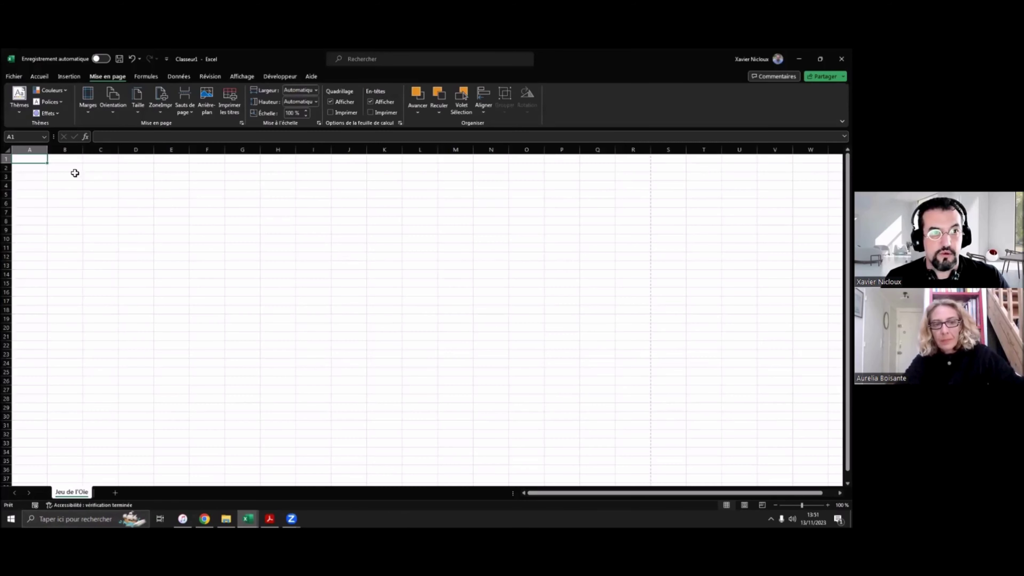
pyautogui.click(40, 149)
pyautogui.moveTo(54, 151); pyautogui.dragTo(137, 151)
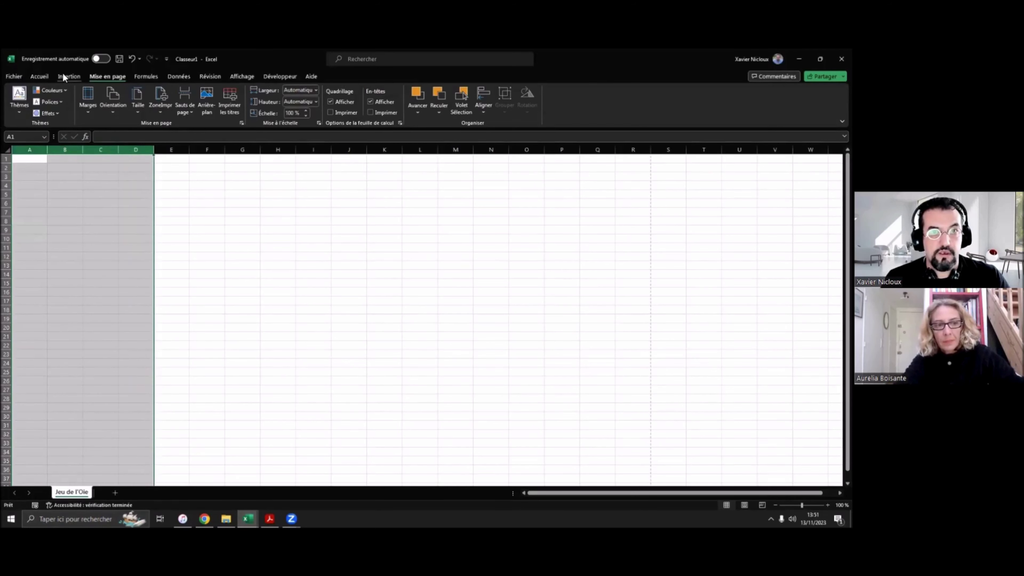
pyautogui.click(40, 76)
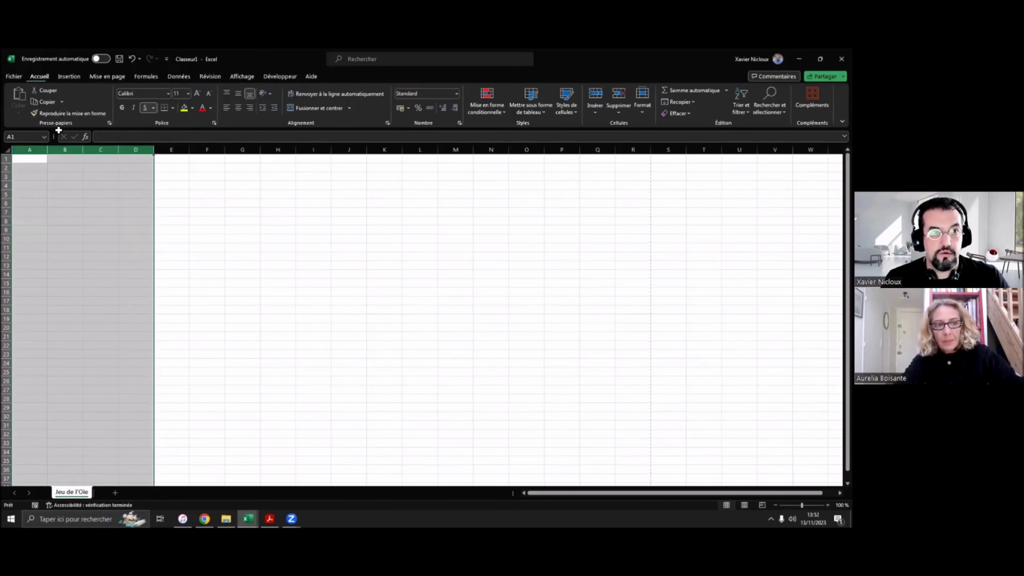
pyautogui.click(645, 104)
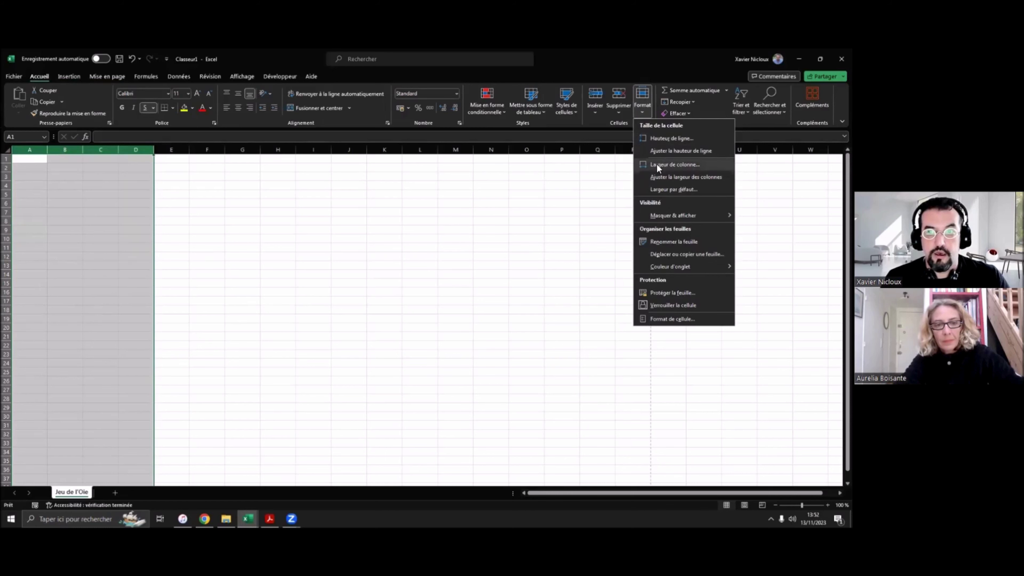
pyautogui.click(658, 165)
pyautogui.write('5')
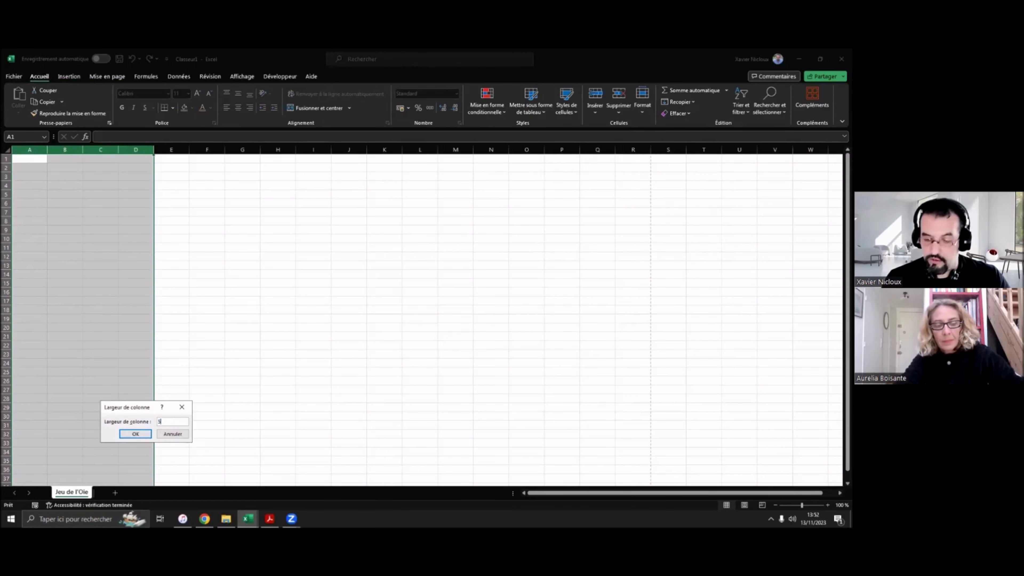
pyautogui.write('0')
pyautogui.press('Return')
pyautogui.click(573, 354)
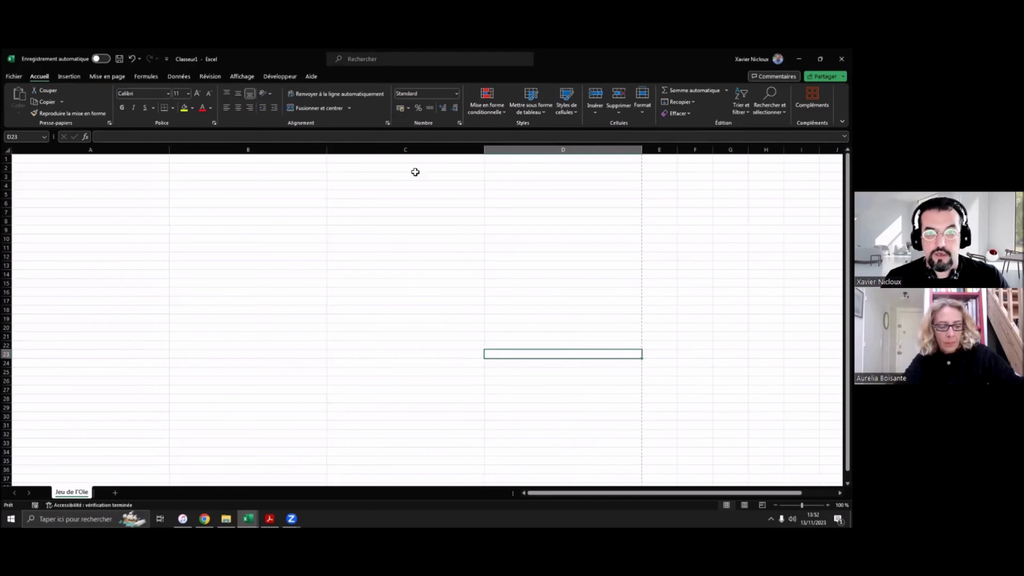
# Step: Consult the row-height page of the PDF guide, and set the height of rows 1 and 2 in the Classeur1 workbook to 135
pyautogui.click(270, 518)
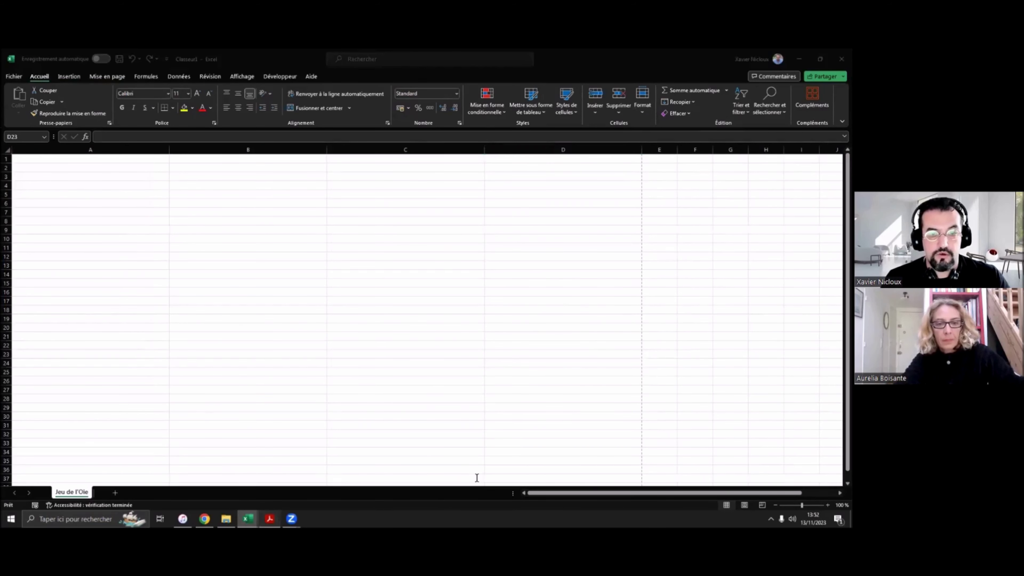
pyautogui.scroll(-3, 557, 446)
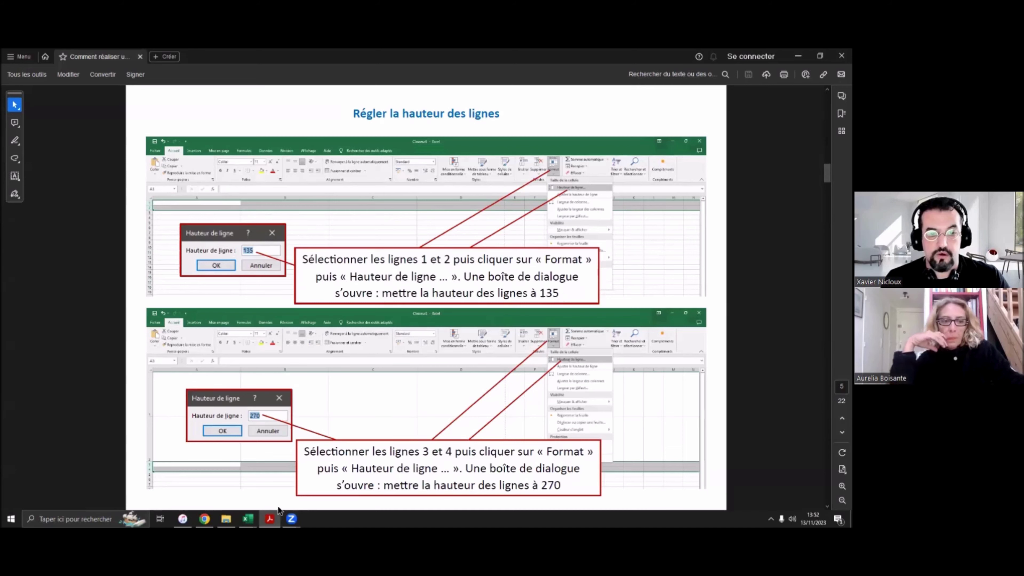
pyautogui.moveTo(248, 518)
pyautogui.click(354, 480)
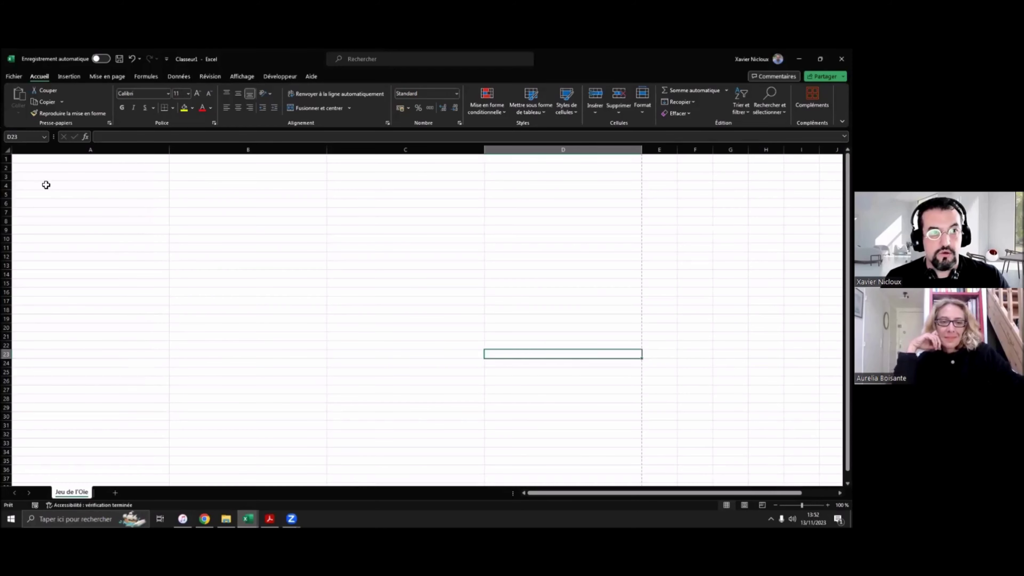
pyautogui.moveTo(6, 158); pyautogui.dragTo(7, 165)
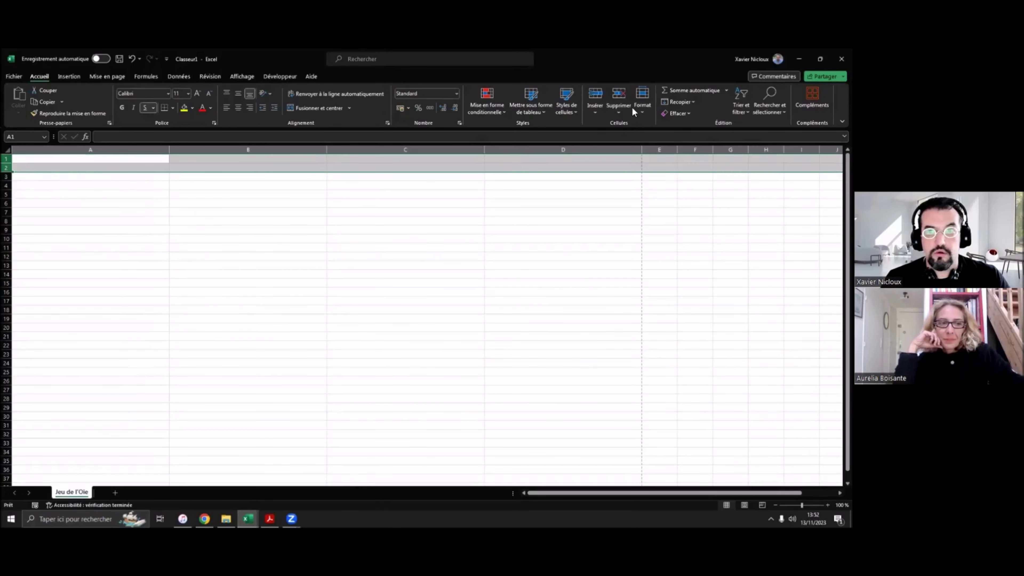
pyautogui.click(641, 107)
pyautogui.click(661, 141)
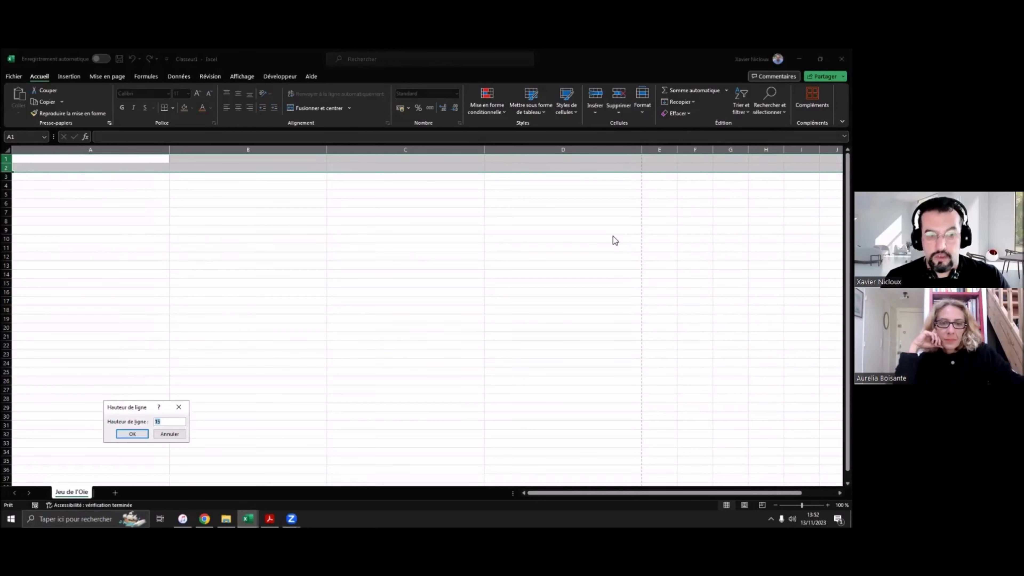
pyautogui.write('135')
pyautogui.press('Return')
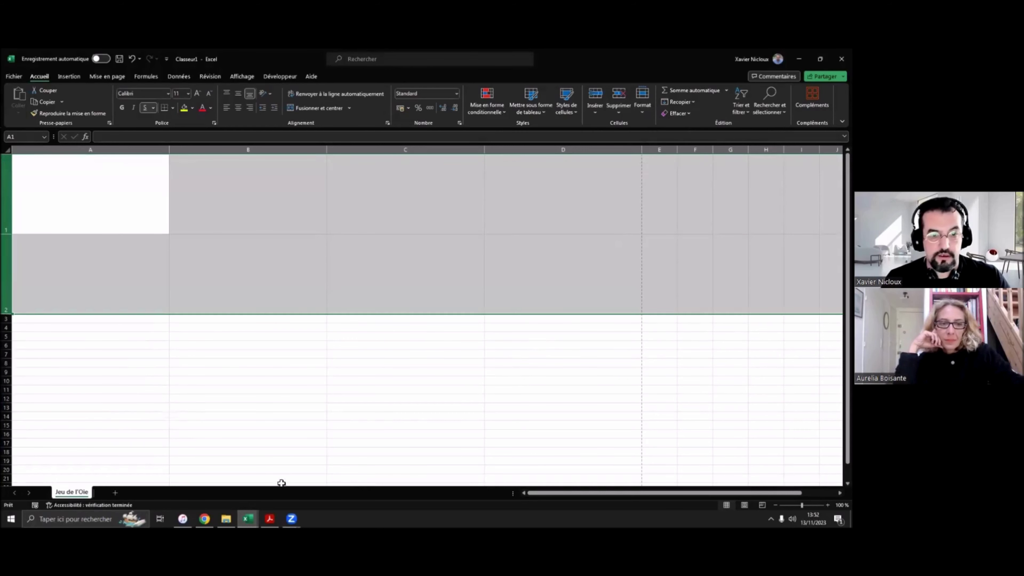
# Step: Recheck the row-height instructions in the PDF guide, and set the height of rows 3 and 4 in the Excel sheet to 270
pyautogui.click(270, 519)
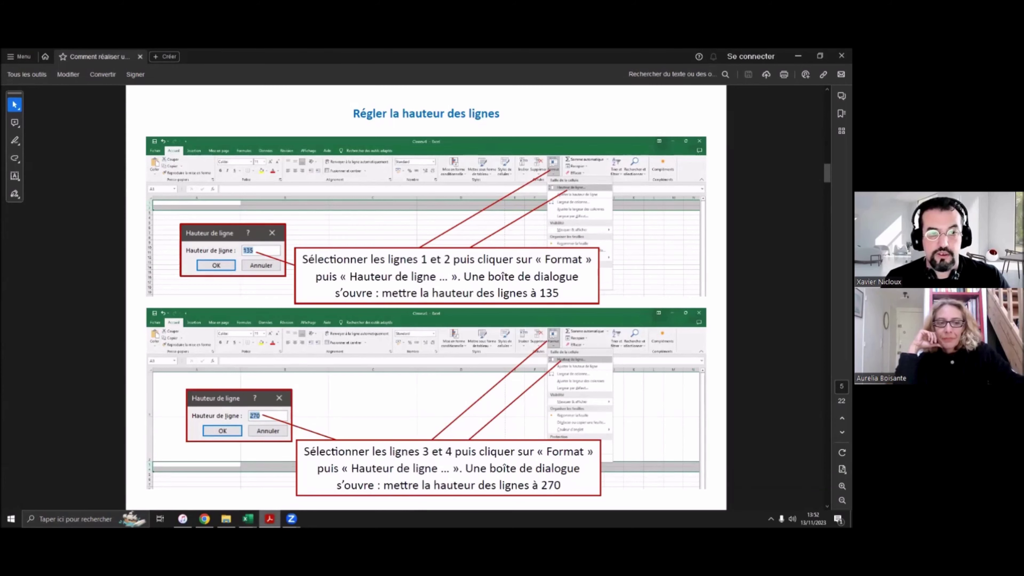
pyautogui.hotkey('alt', 'Tab')
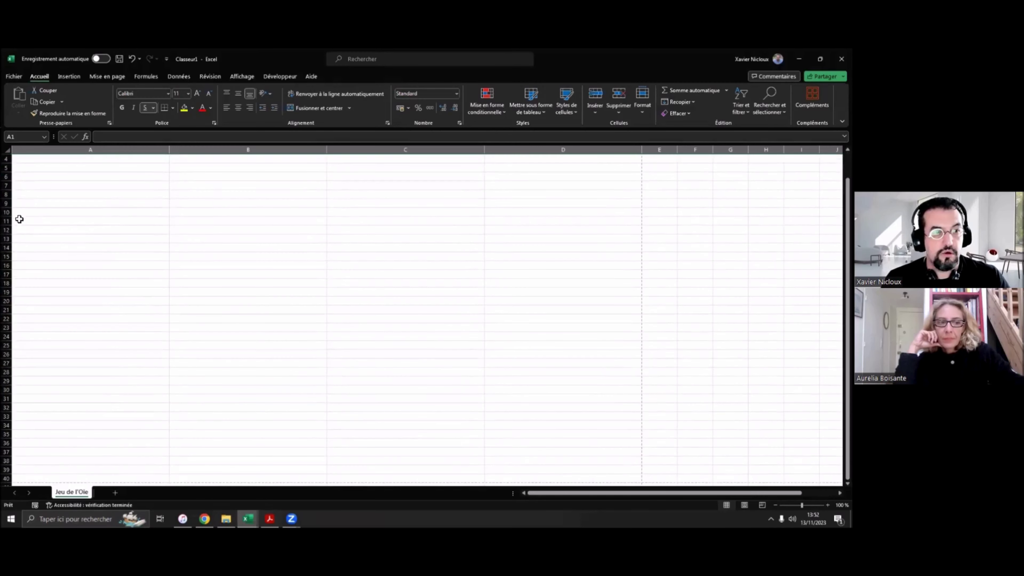
pyautogui.click(6, 322)
pyautogui.moveTo(6, 322); pyautogui.dragTo(6, 328)
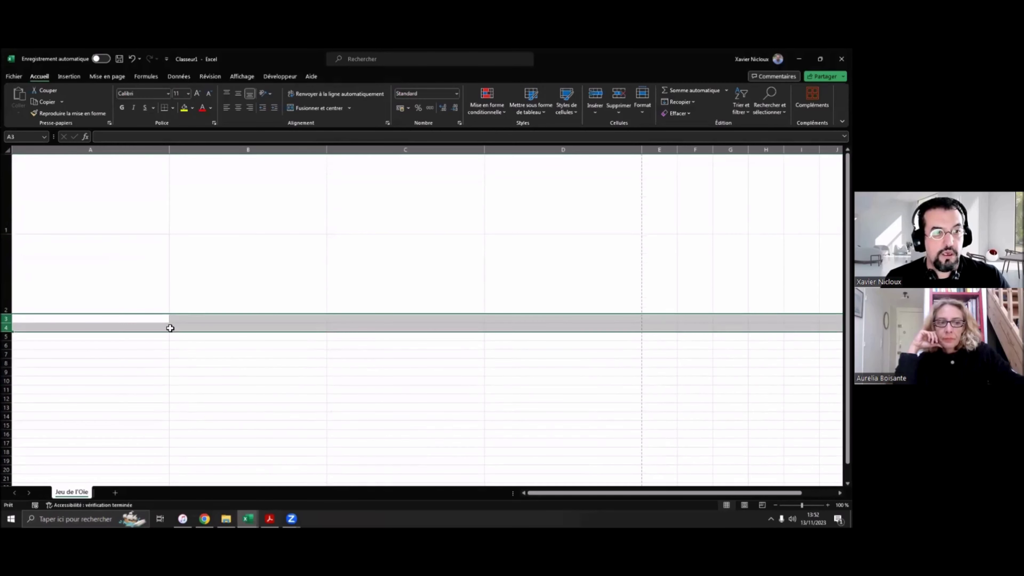
pyautogui.click(643, 101)
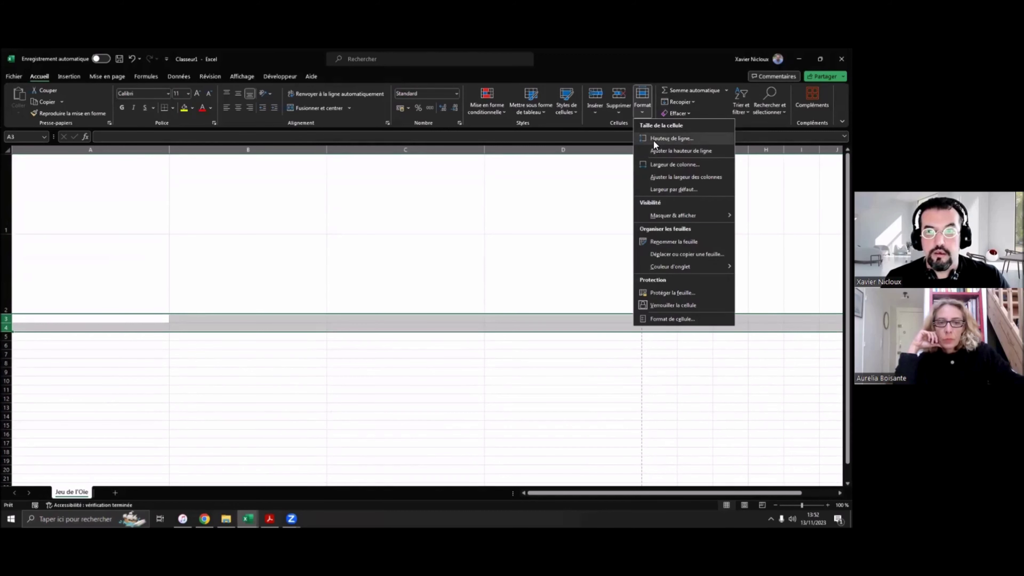
pyautogui.click(654, 140)
pyautogui.write('27')
pyautogui.press('Return')
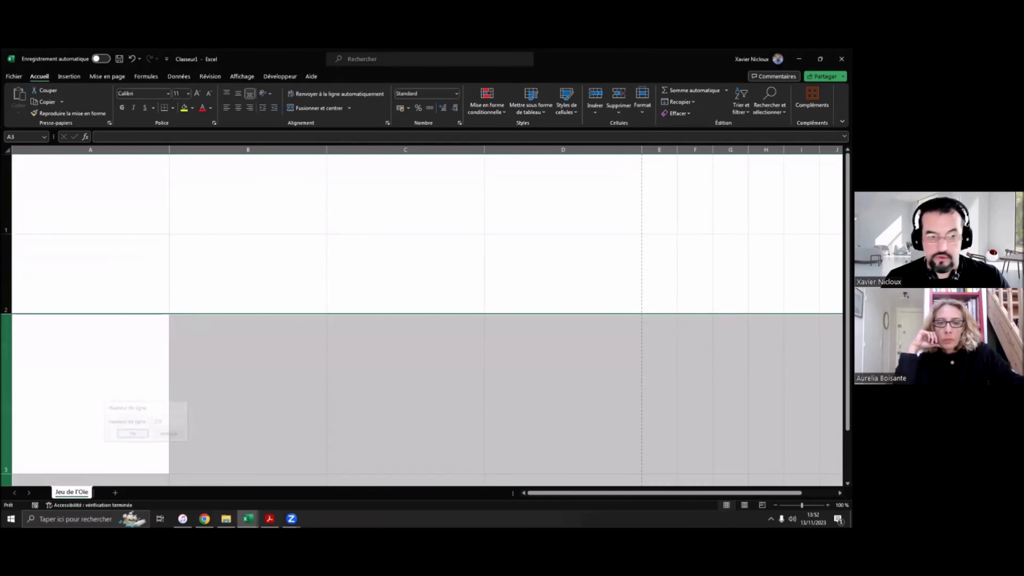
pyautogui.scroll(-3, 355, 336)
pyautogui.scroll(3, 356, 336)
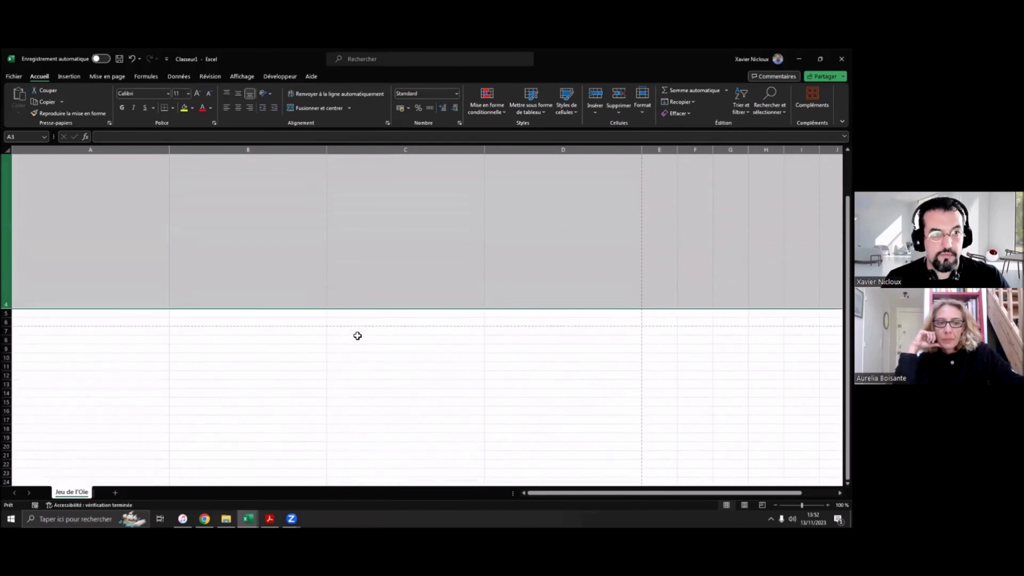
# Step: Consult the cell-merging page of the PDF guide, and set the height of row 5 in the Classeur1 workbook to 30
pyautogui.click(270, 518)
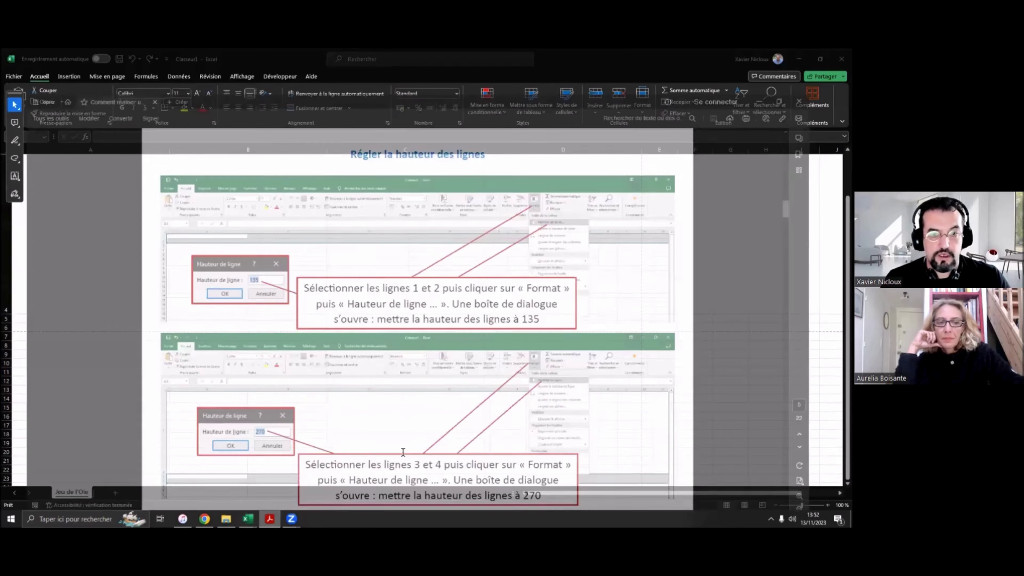
pyautogui.scroll(-3, 472, 466)
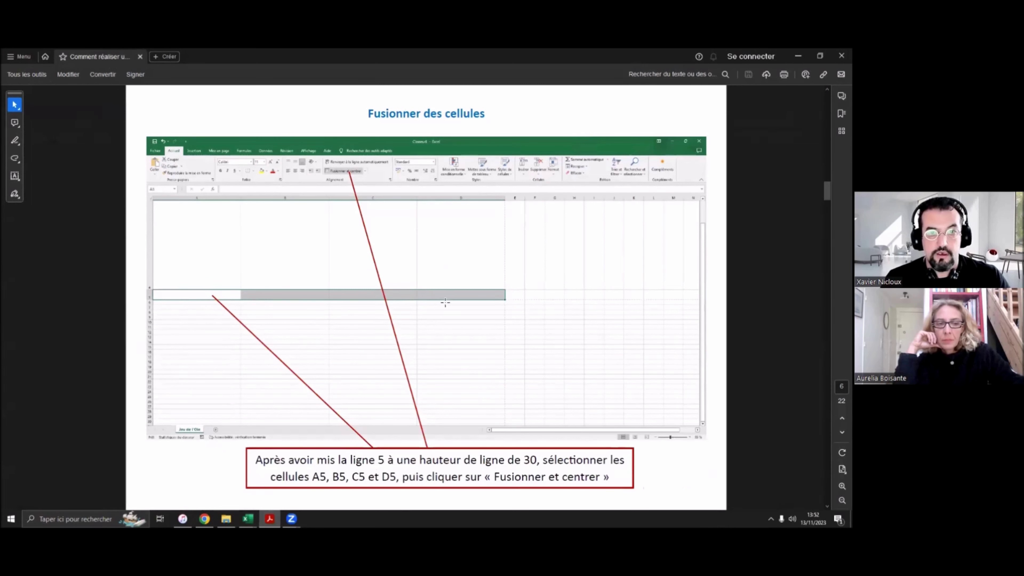
pyautogui.moveTo(248, 518)
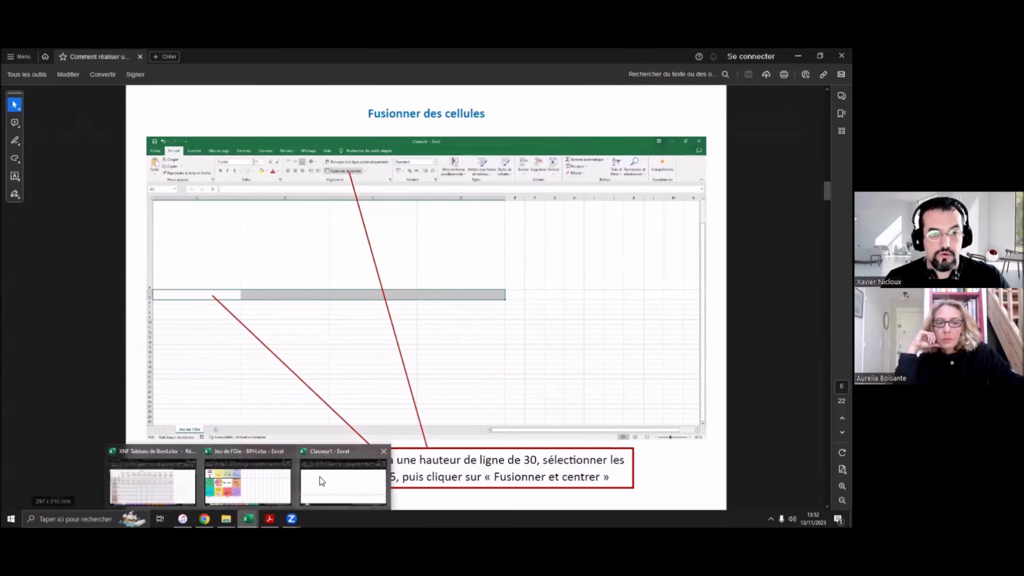
pyautogui.click(345, 476)
pyautogui.click(10, 319)
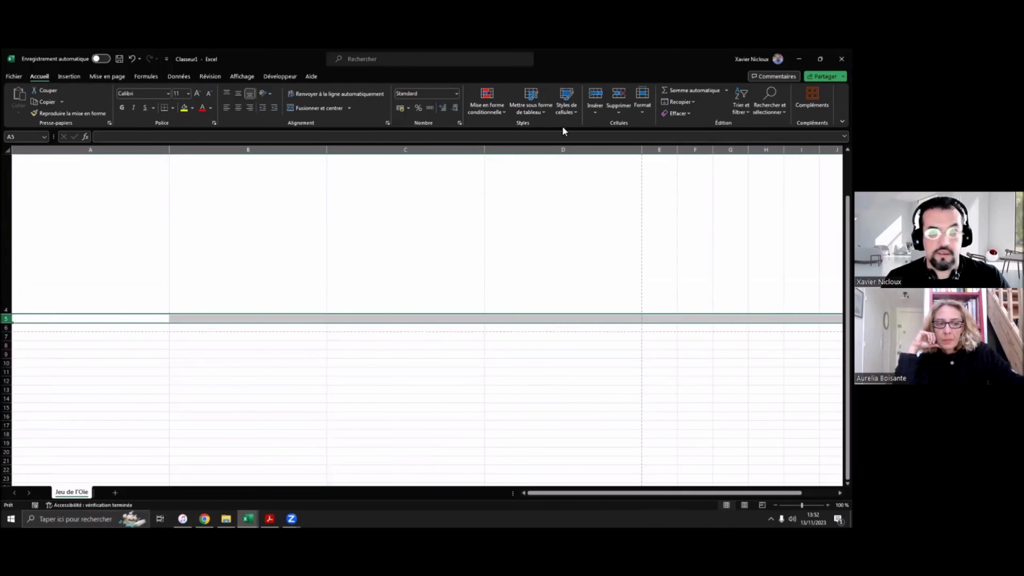
pyautogui.click(647, 105)
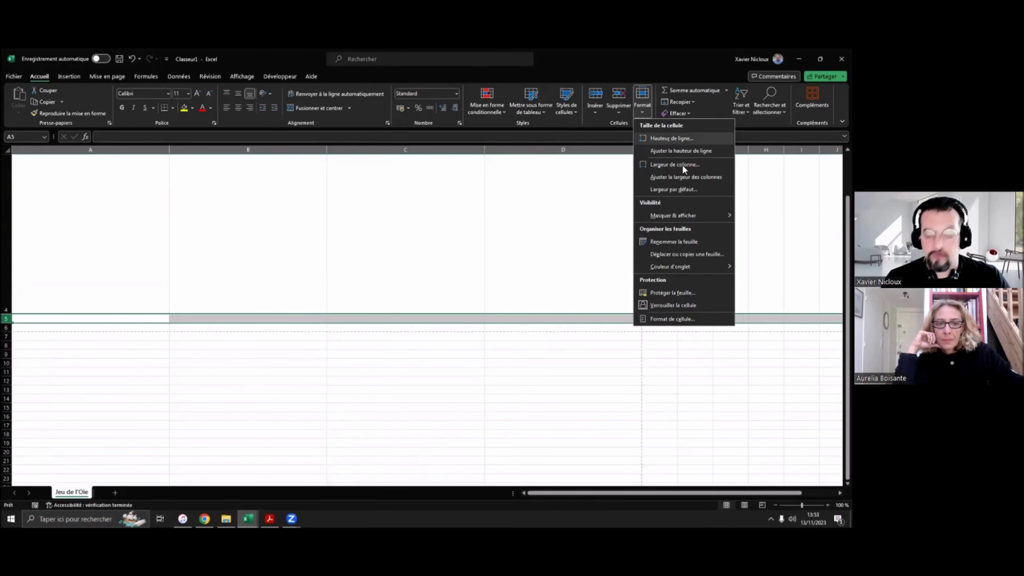
pyautogui.click(671, 138)
pyautogui.write('30')
pyautogui.press('Return')
pyautogui.click(543, 363)
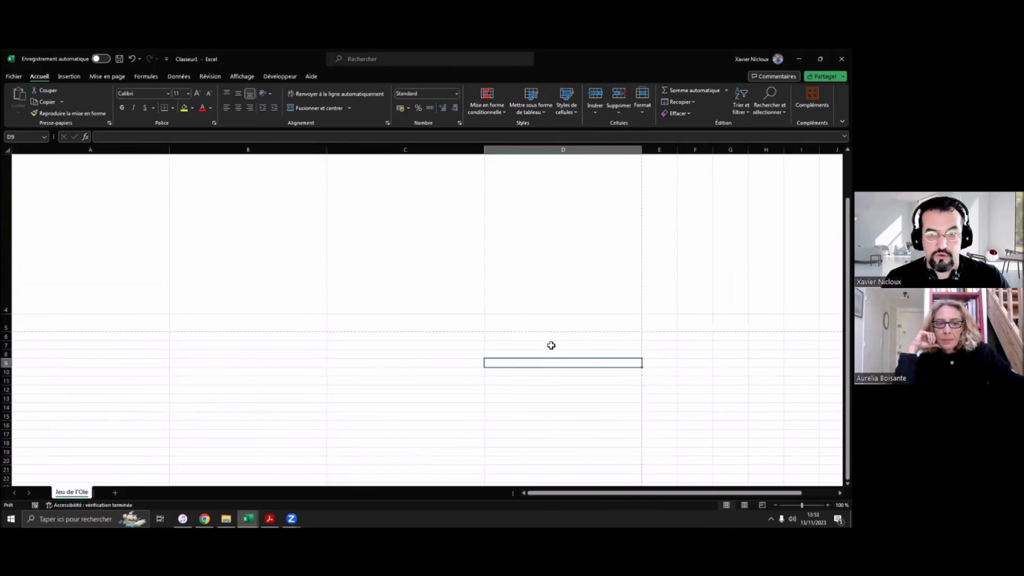
# Step: Merge and centre cells A5 to D5 in the Jeu de l'Oie sheet
pyautogui.moveTo(125, 323); pyautogui.dragTo(509, 326)
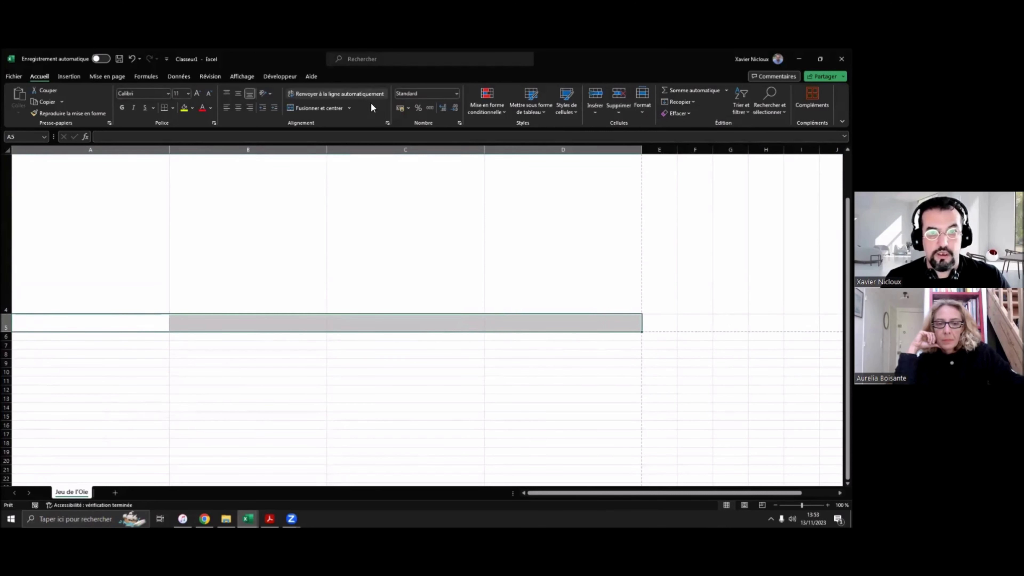
pyautogui.click(319, 108)
pyautogui.click(371, 363)
pyautogui.scroll(1, 372, 303)
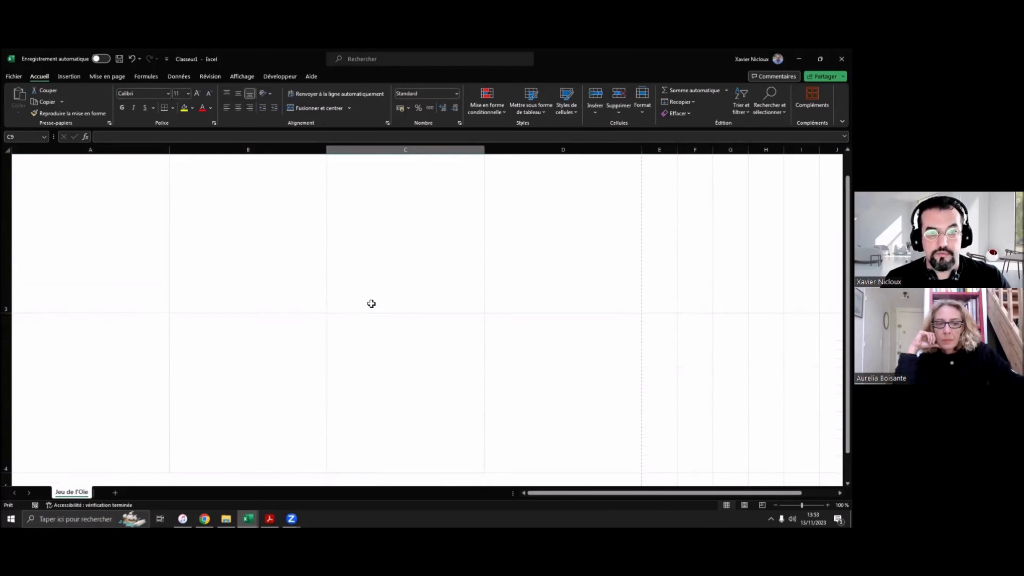
# Step: Consult the second cell-merging page of the PDF guide, and merge and centre B1:B2, C1:C2 and D1:D2 separately in the Classeur1 workbook
pyautogui.click(269, 519)
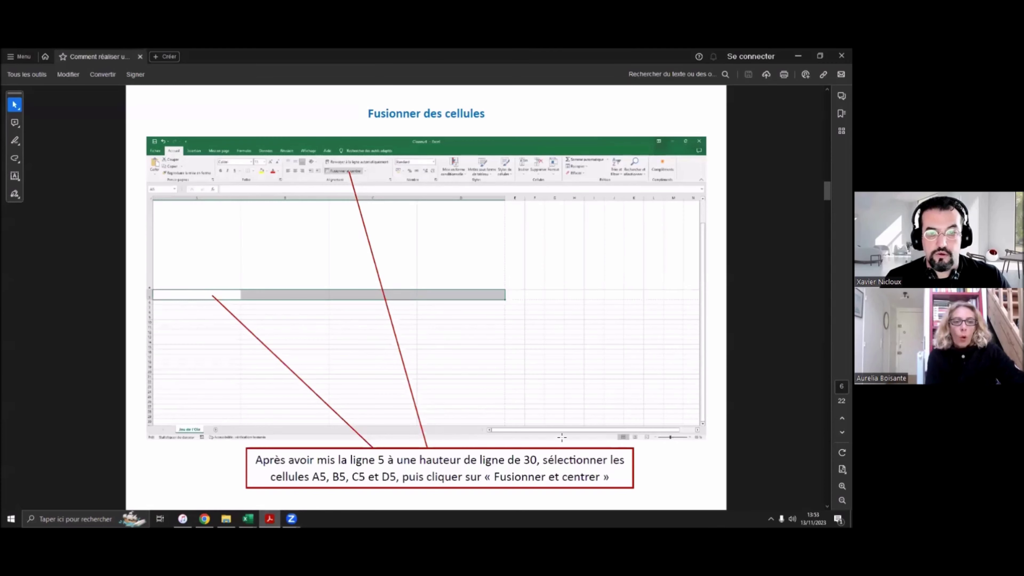
pyautogui.scroll(-2, 561, 437)
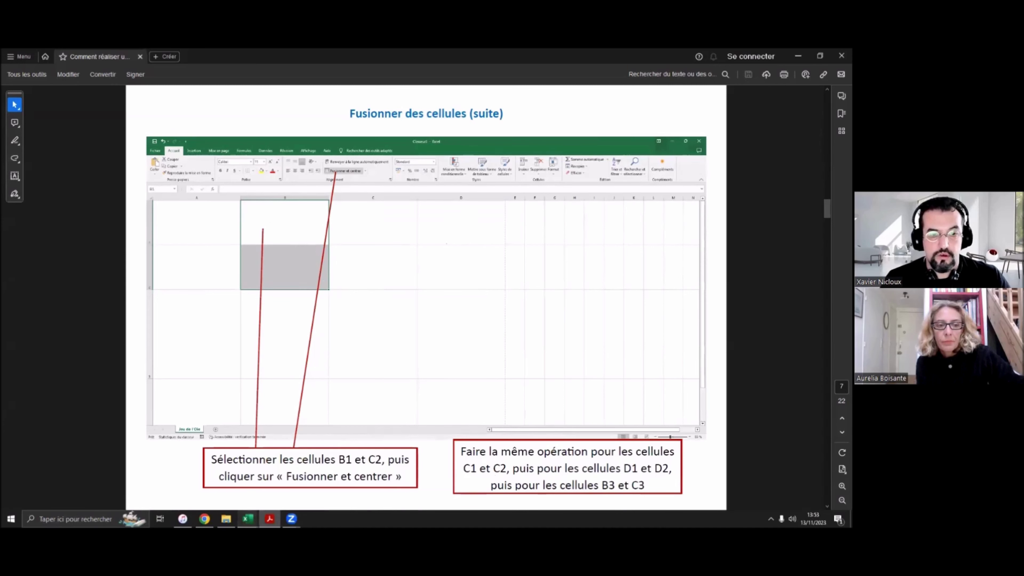
pyautogui.moveTo(248, 519)
pyautogui.click(325, 482)
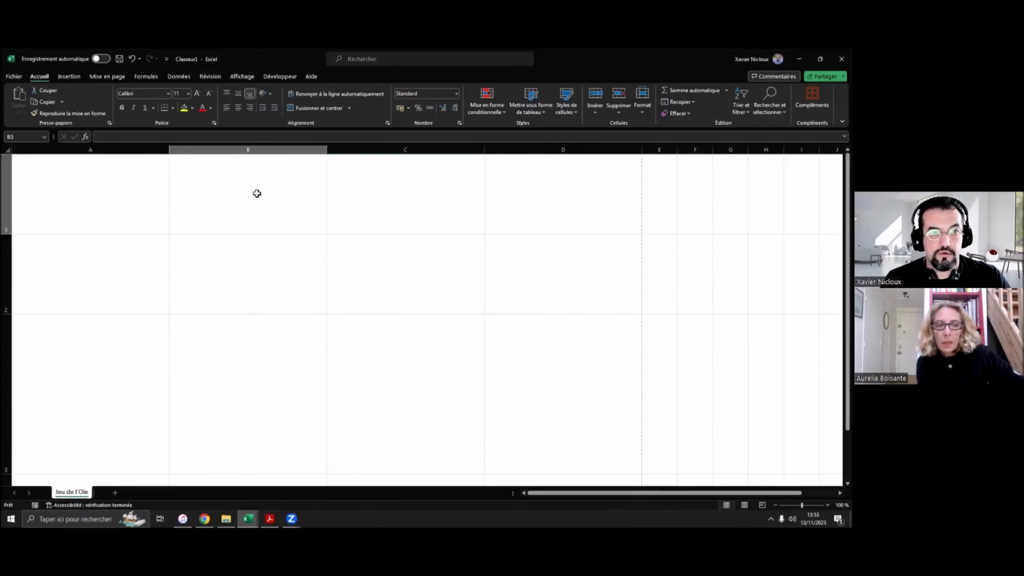
pyautogui.moveTo(256, 193); pyautogui.dragTo(268, 257)
pyautogui.click(316, 107)
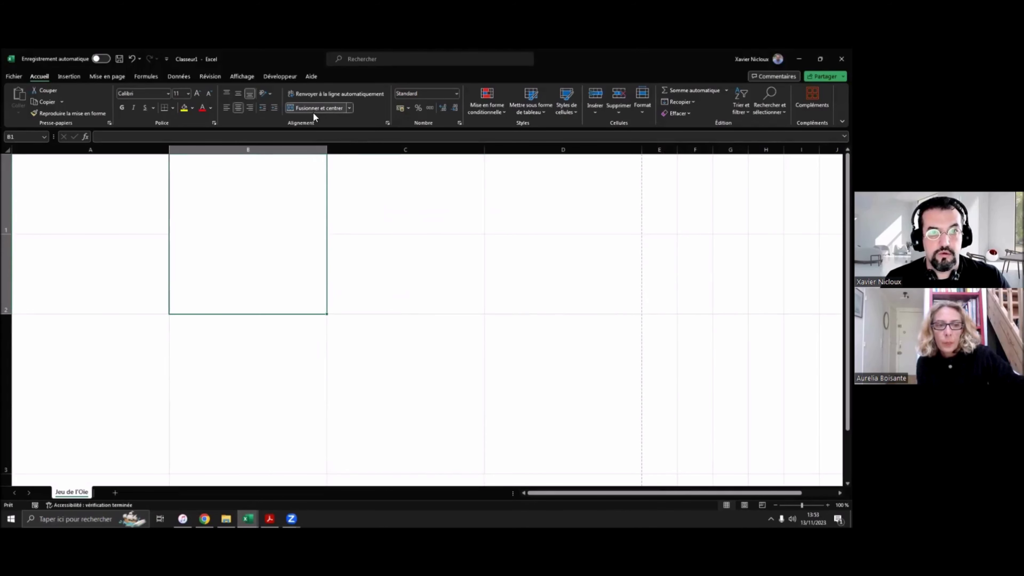
pyautogui.moveTo(375, 194); pyautogui.dragTo(373, 250)
pyautogui.click(319, 108)
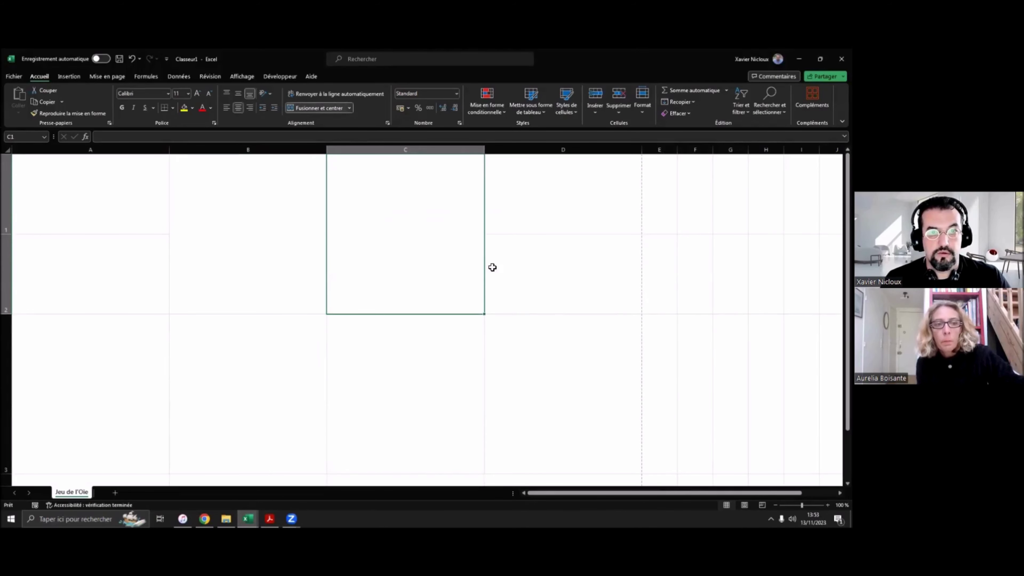
pyautogui.moveTo(535, 225); pyautogui.dragTo(523, 261)
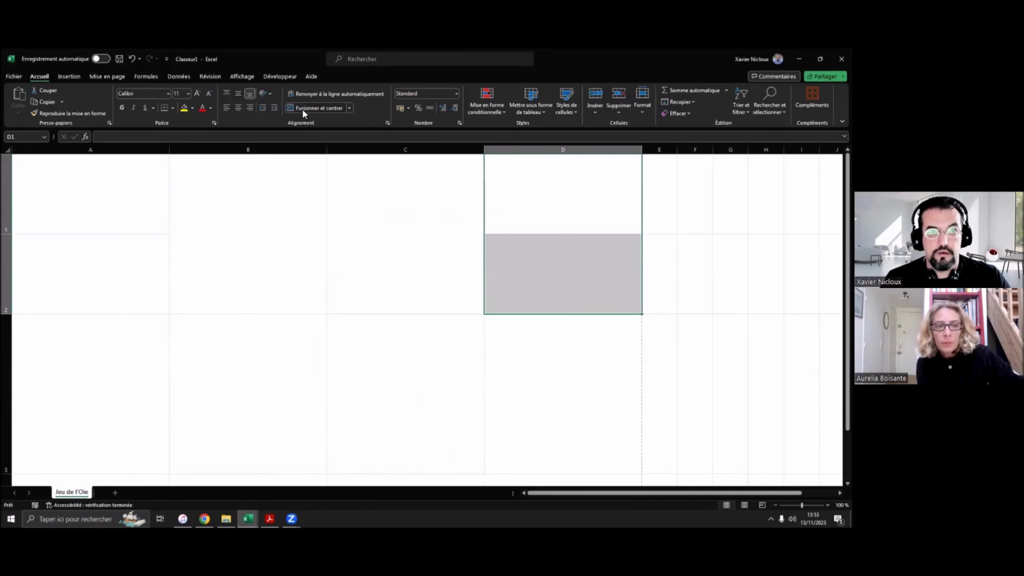
pyautogui.click(313, 108)
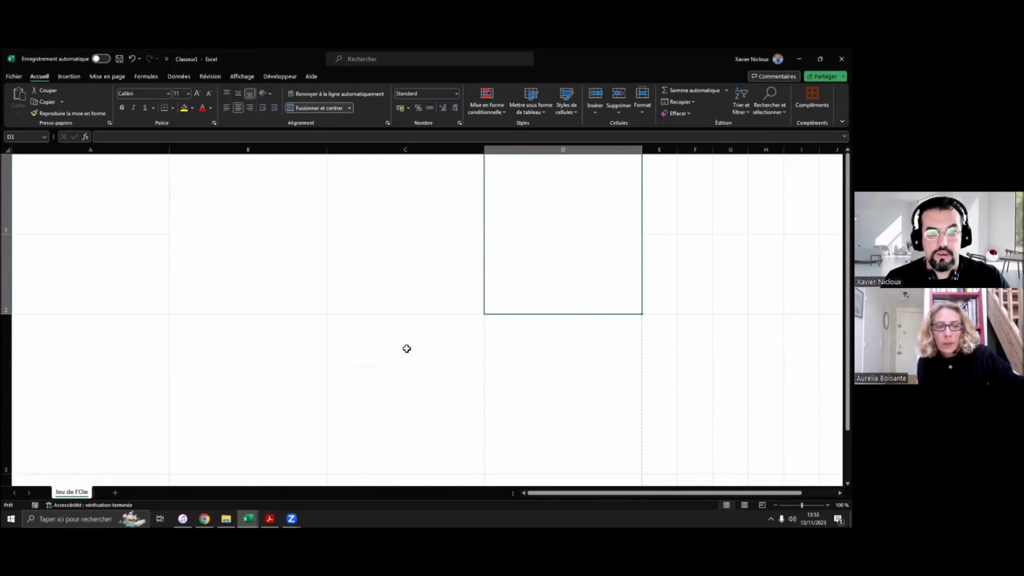
pyautogui.click(130, 213)
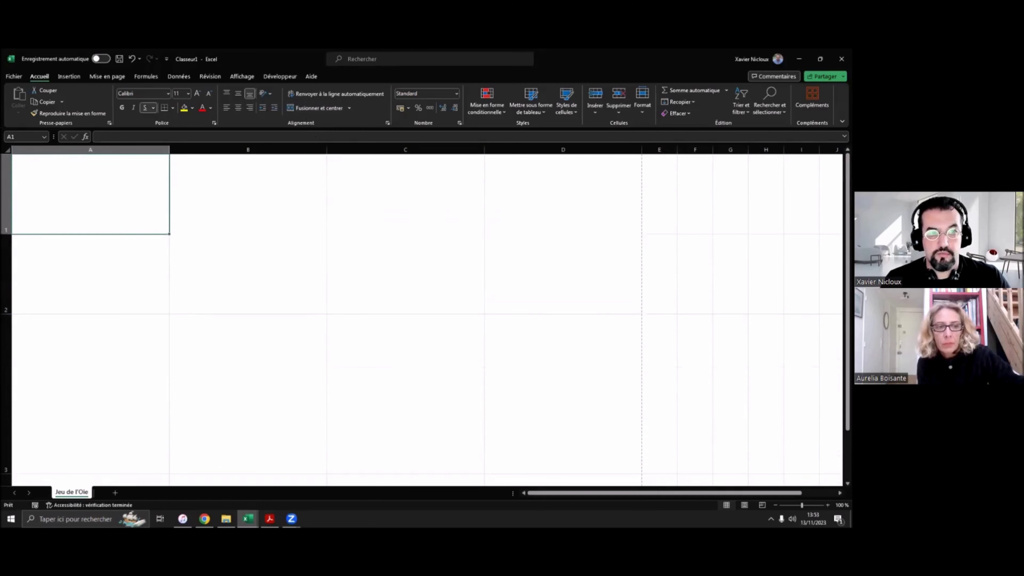
# Step: Consult the cell-borders page of the PDF guide, and apply all borders to cells A1 to D5 in the Classeur1 workbook
pyautogui.click(269, 519)
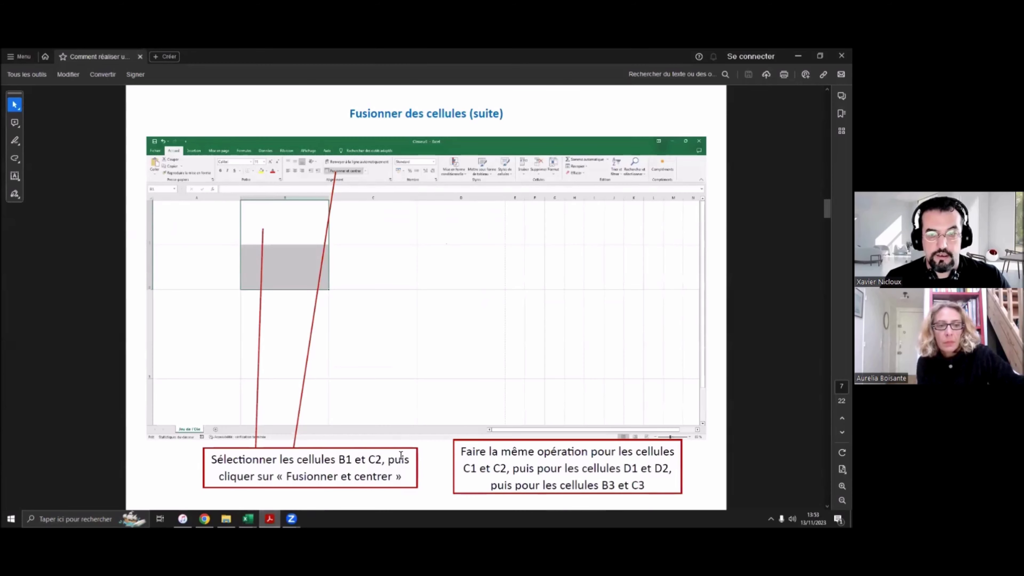
pyautogui.scroll(-1, 400, 455)
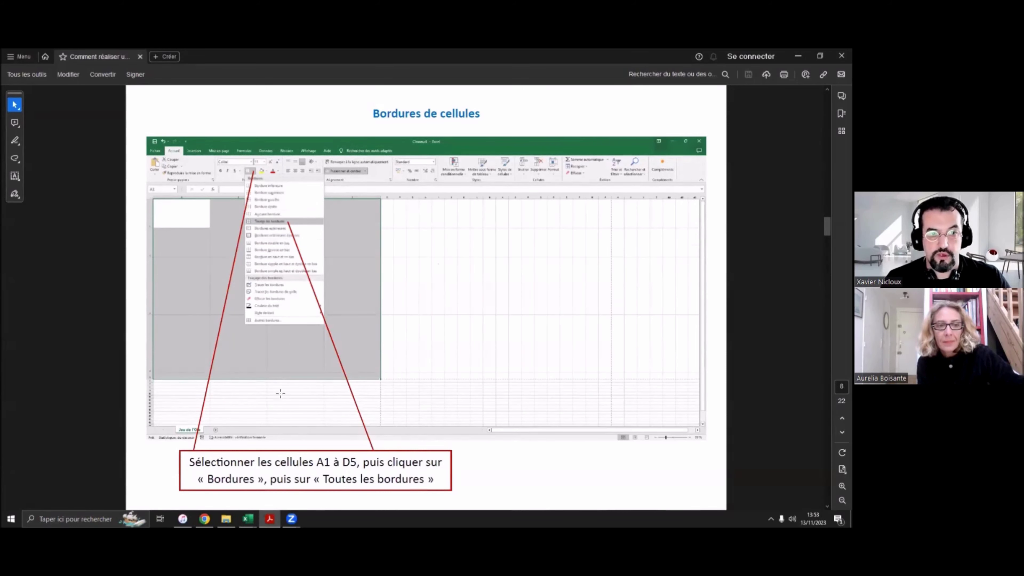
pyautogui.moveTo(249, 519)
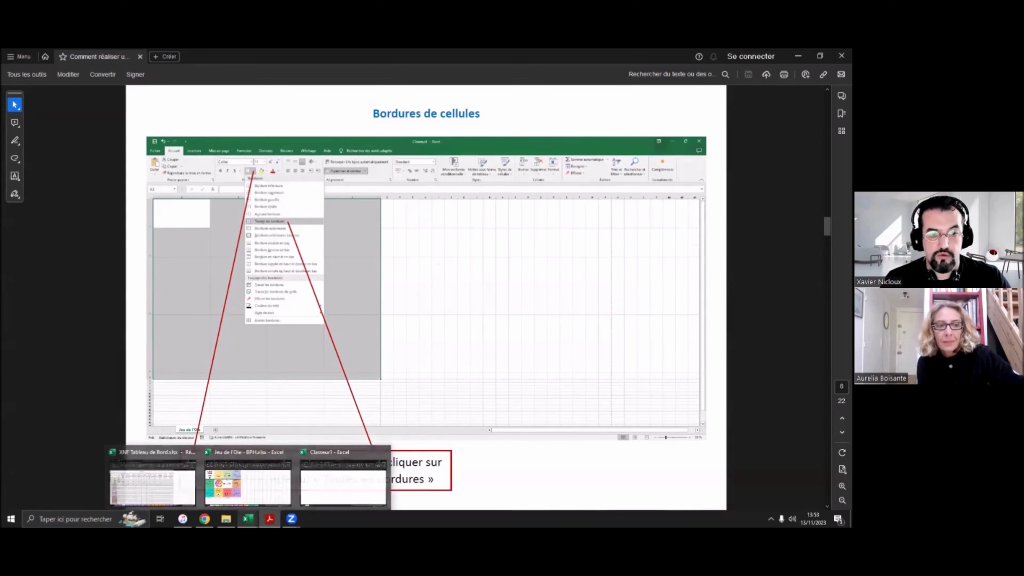
pyautogui.click(322, 495)
pyautogui.moveTo(162, 206); pyautogui.dragTo(488, 359)
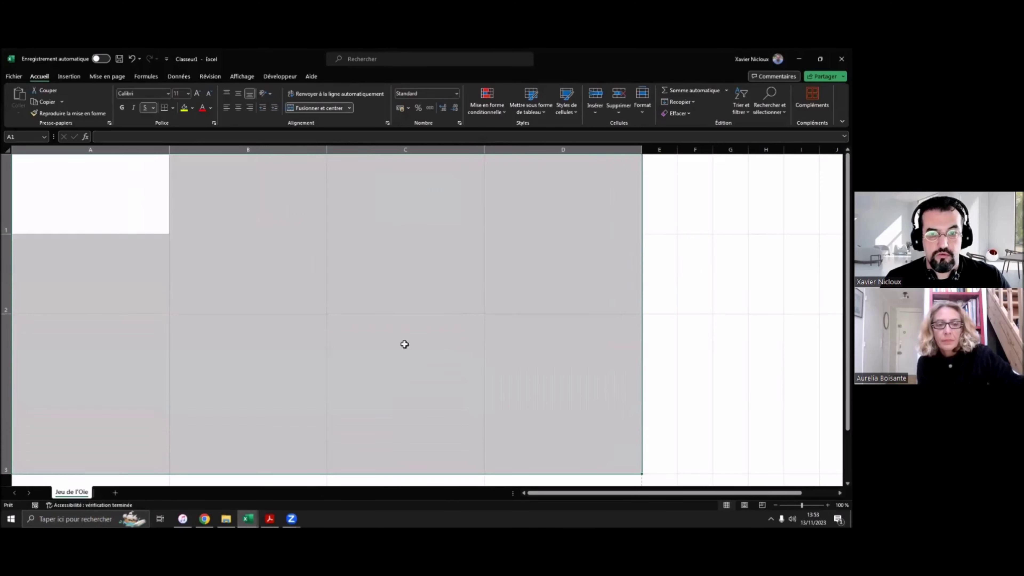
pyautogui.keyDown('ctrl'); pyautogui.scroll(-1, 370, 339); pyautogui.keyUp('ctrl')
pyautogui.keyDown('ctrl'); pyautogui.scroll(-1, 371, 340); pyautogui.keyUp('ctrl')
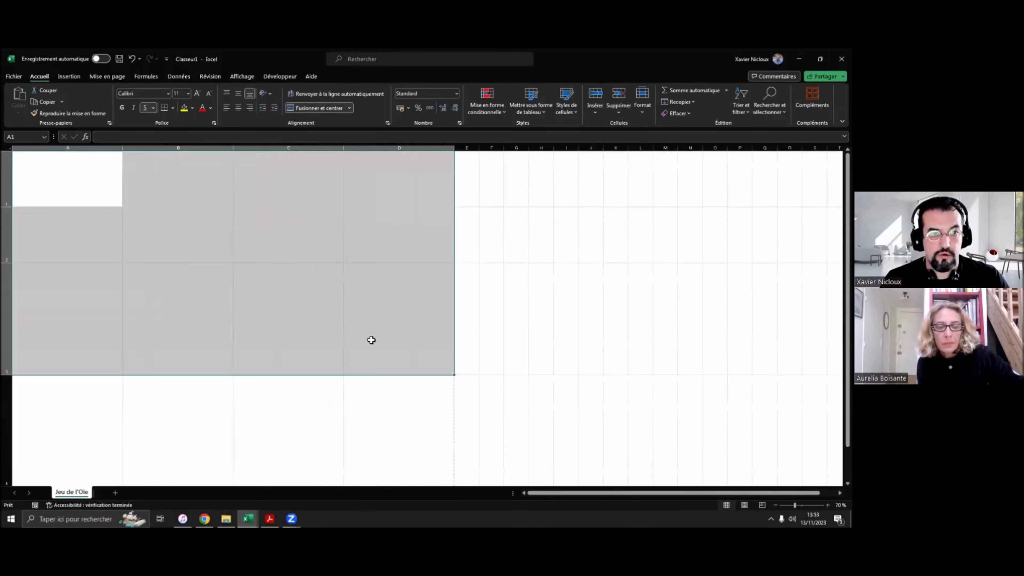
pyautogui.scroll(-1, 312, 340)
pyautogui.moveTo(48, 159); pyautogui.dragTo(355, 416)
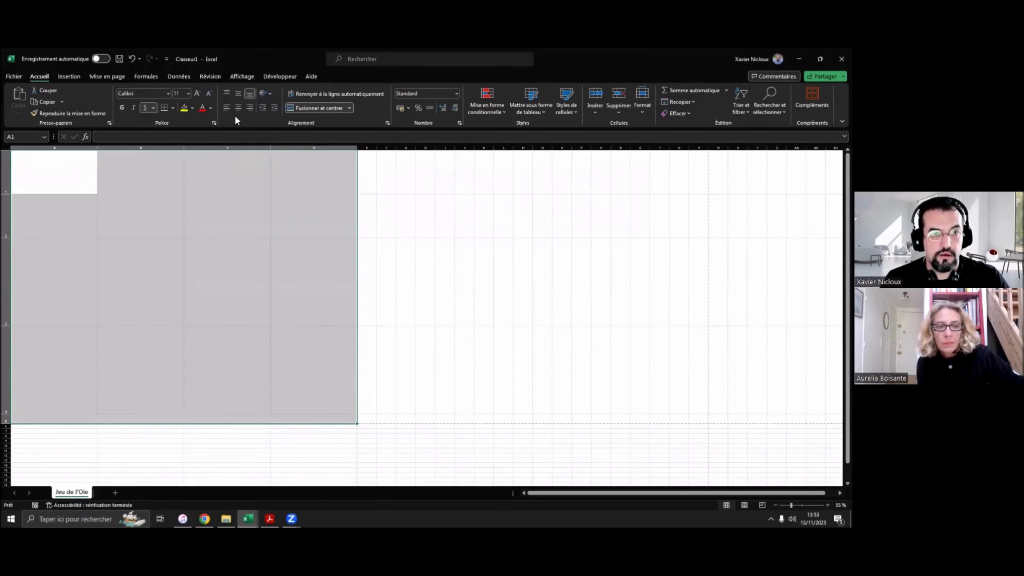
pyautogui.click(171, 104)
pyautogui.click(188, 189)
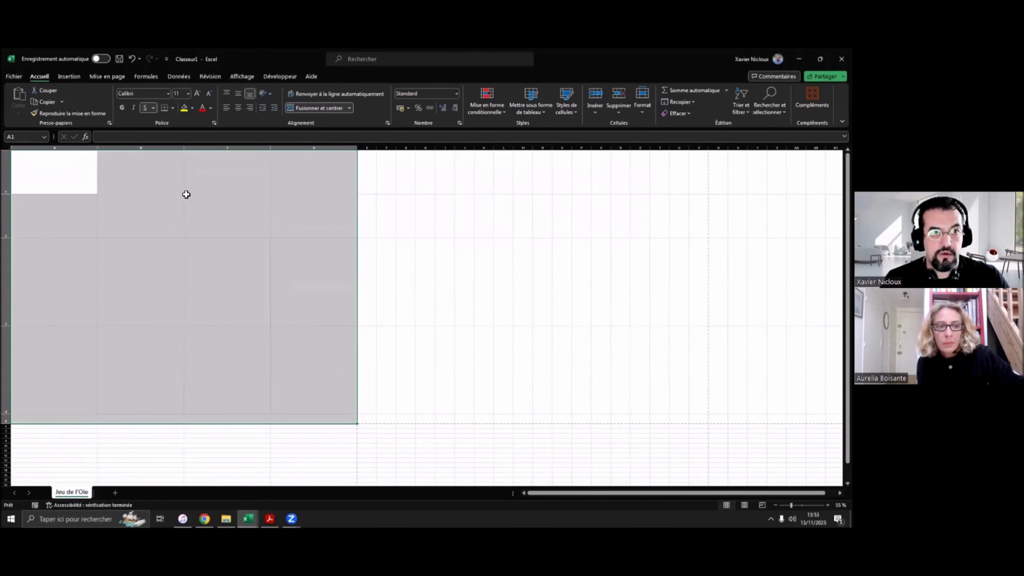
pyautogui.click(429, 317)
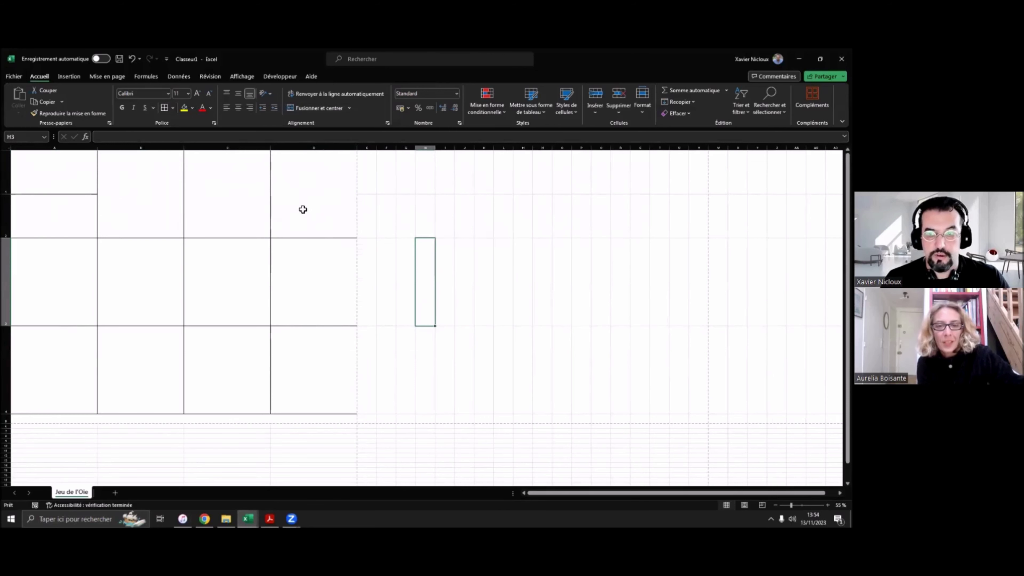
# Step: Consult the PDF guide's page on the start square, and enter "Départ" in cell A1 of the Classeur1 workbook
pyautogui.click(270, 518)
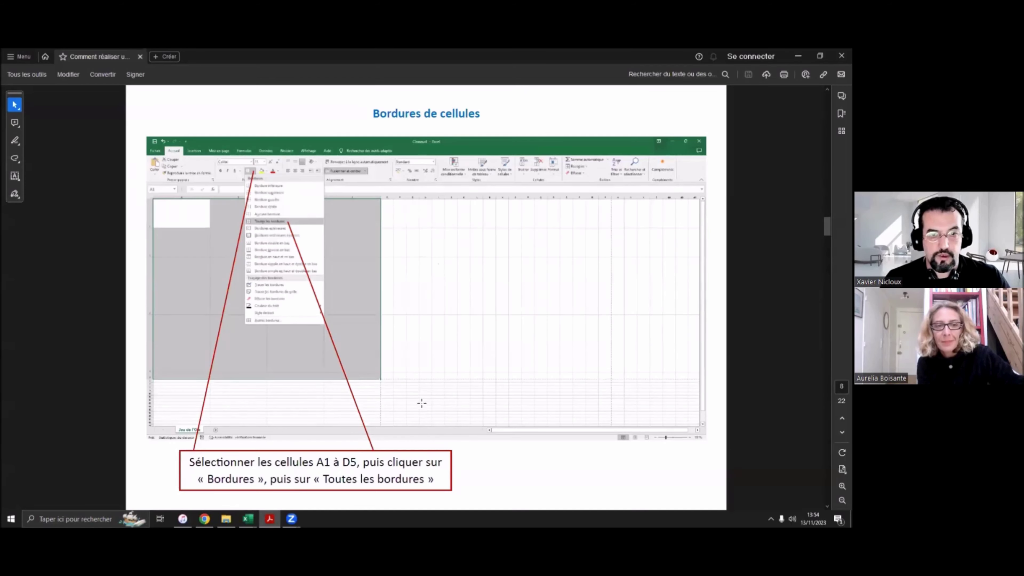
pyautogui.scroll(-3, 422, 403)
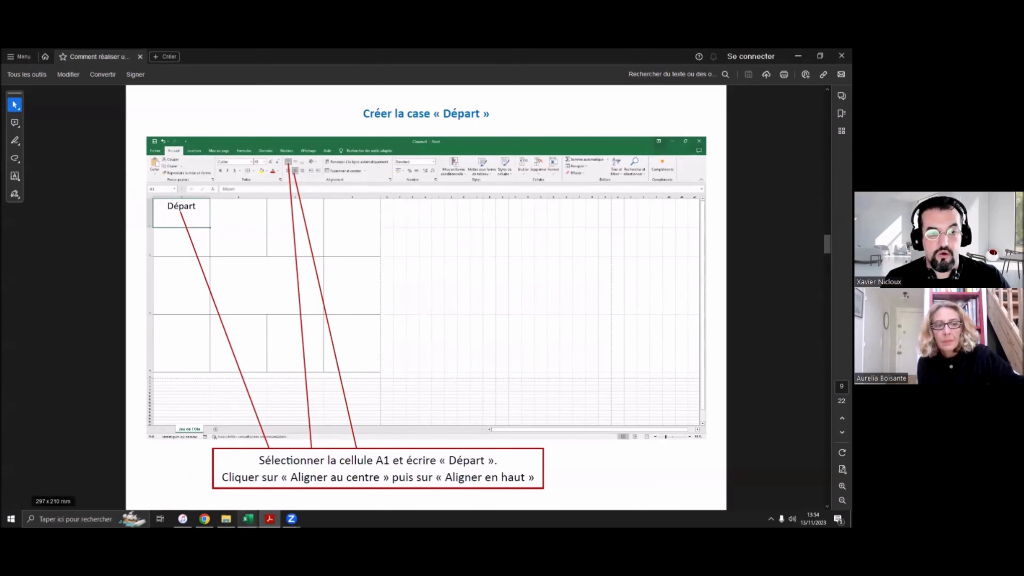
pyautogui.moveTo(269, 519)
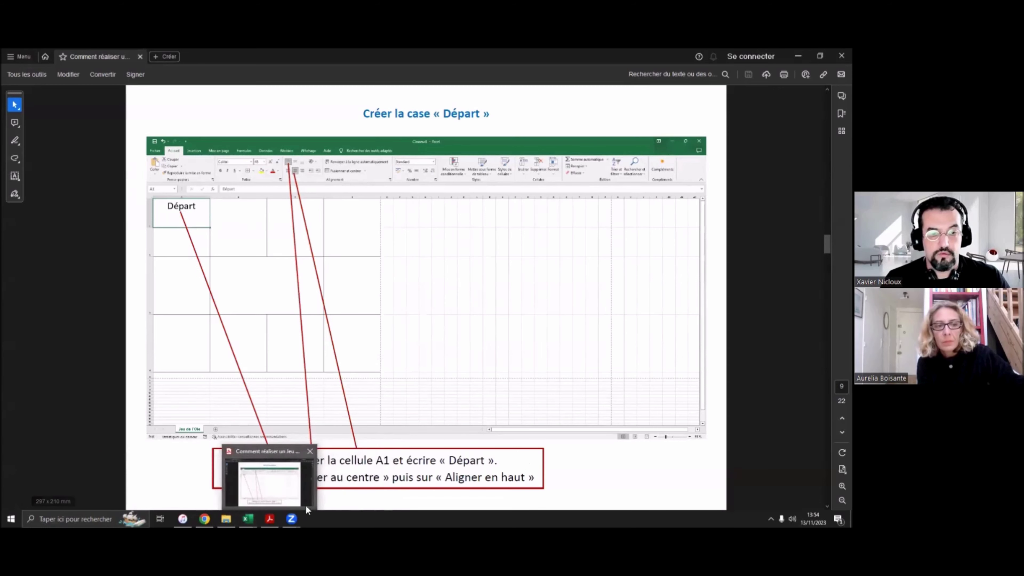
pyautogui.click(314, 501)
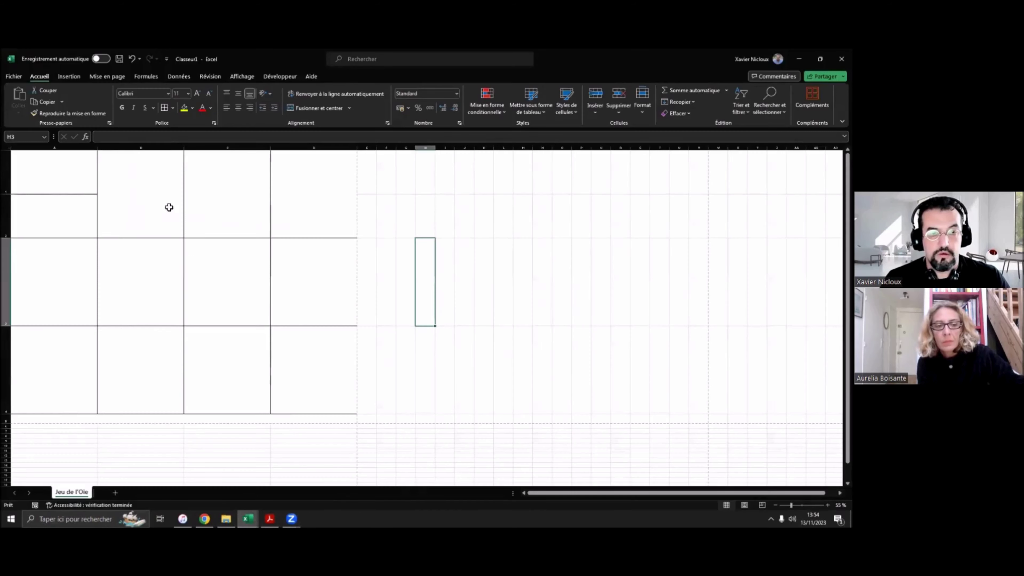
pyautogui.click(167, 206)
pyautogui.click(61, 178)
pyautogui.write('Départ')
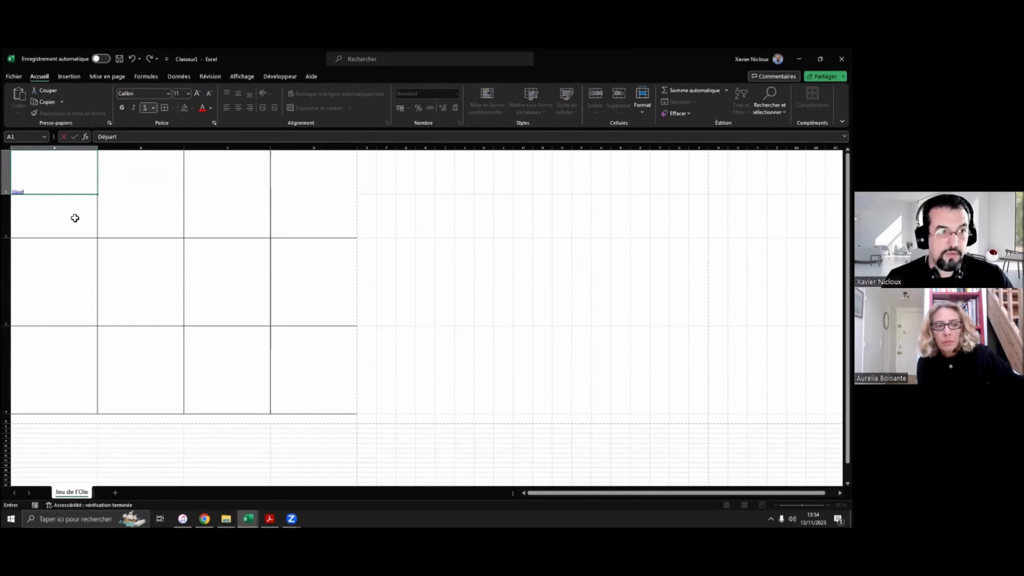
pyautogui.click(46, 172)
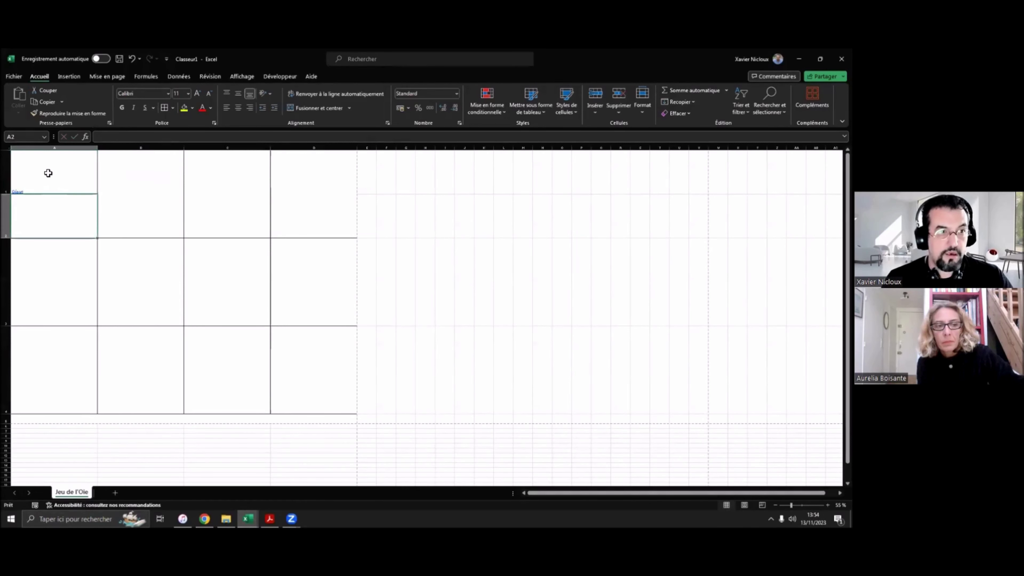
pyautogui.rightClick(21, 194)
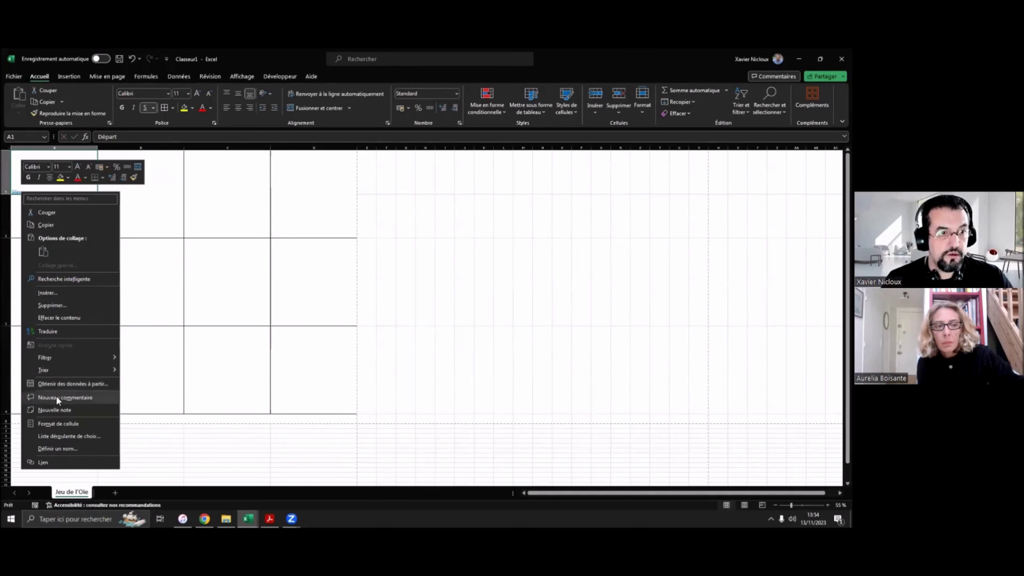
pyautogui.press('Escape')
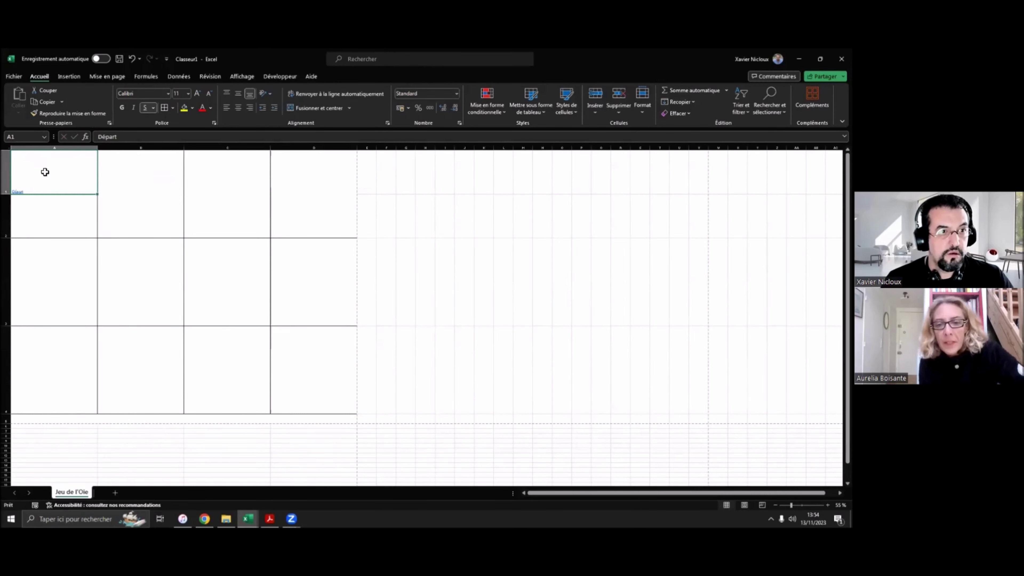
# Step: Centre the text in A1 horizontally, align it to the cell's top, and format it at size 48 without underline
pyautogui.click(238, 107)
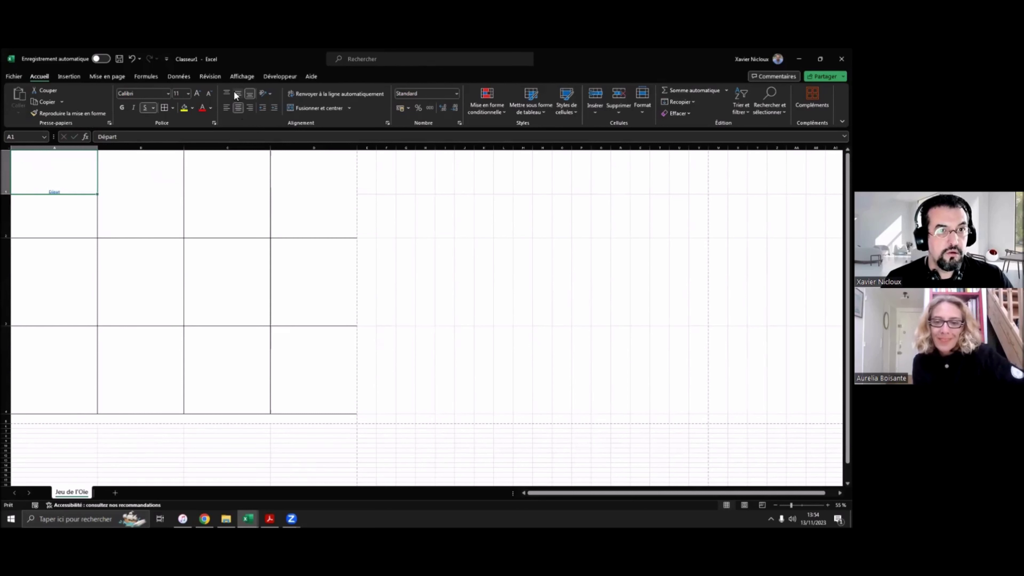
pyautogui.click(227, 93)
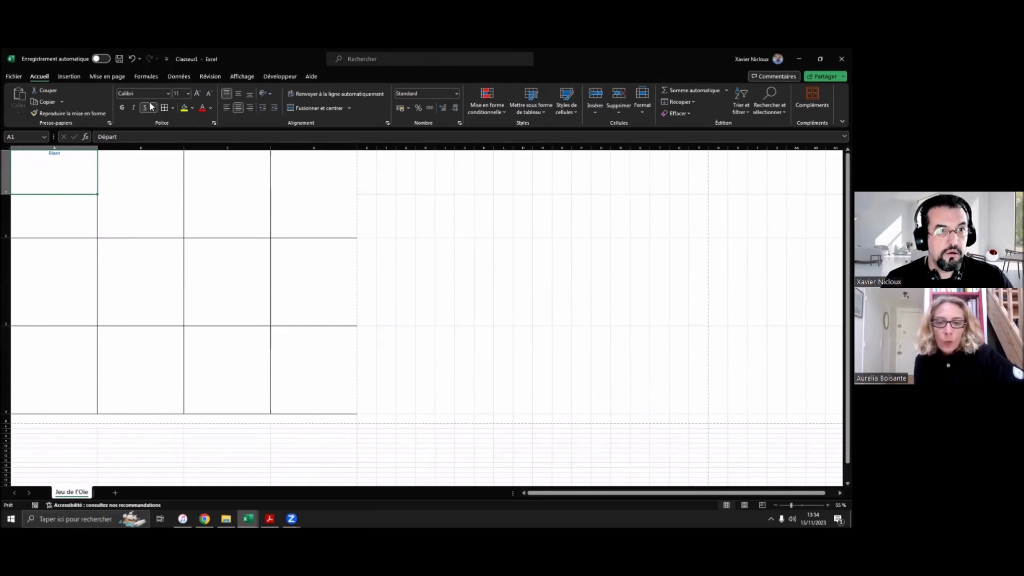
pyautogui.click(197, 93)
pyautogui.click(197, 93)
pyautogui.click(197, 94)
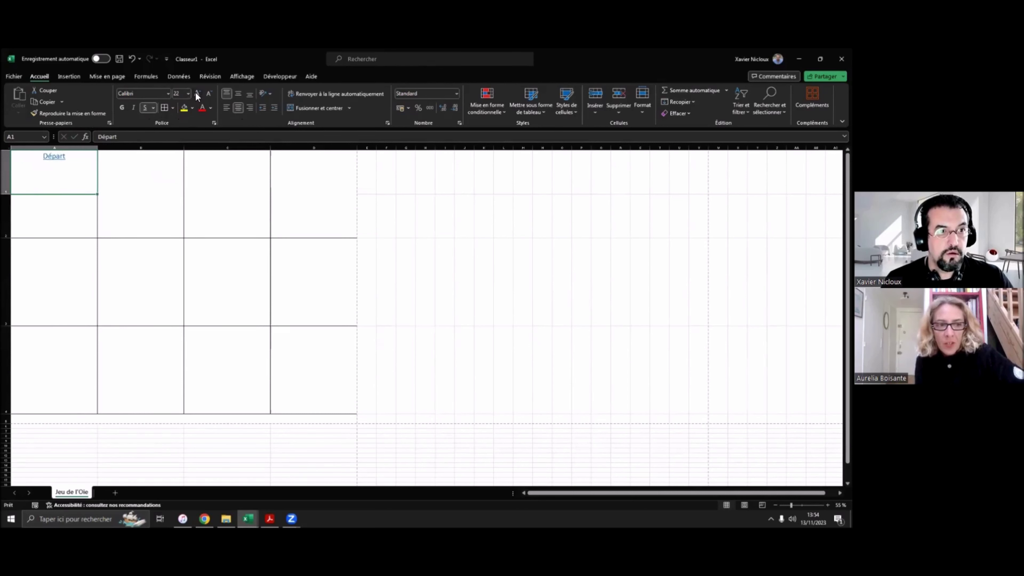
pyautogui.click(196, 93)
pyautogui.click(196, 93)
pyautogui.click(144, 106)
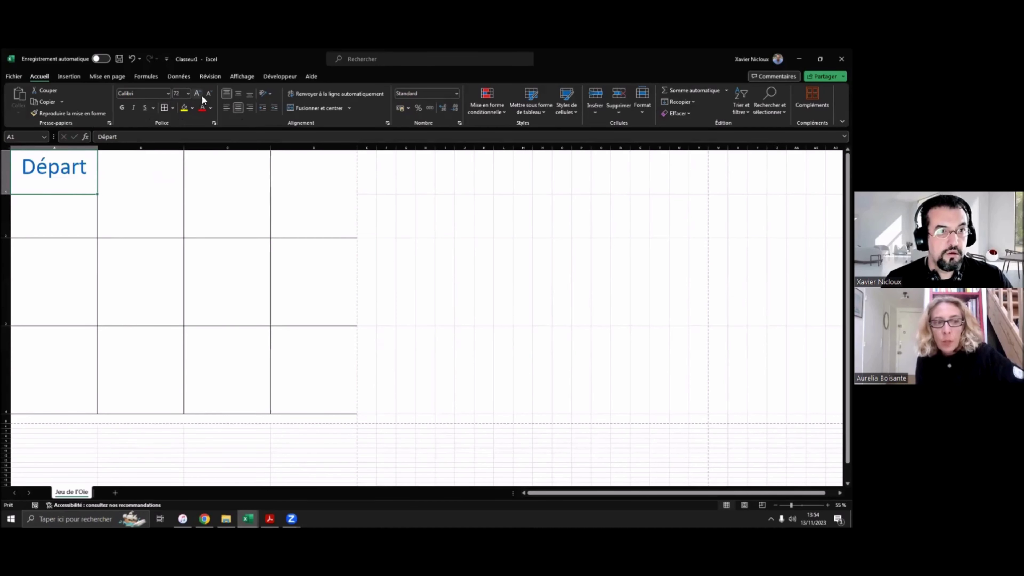
pyautogui.click(211, 94)
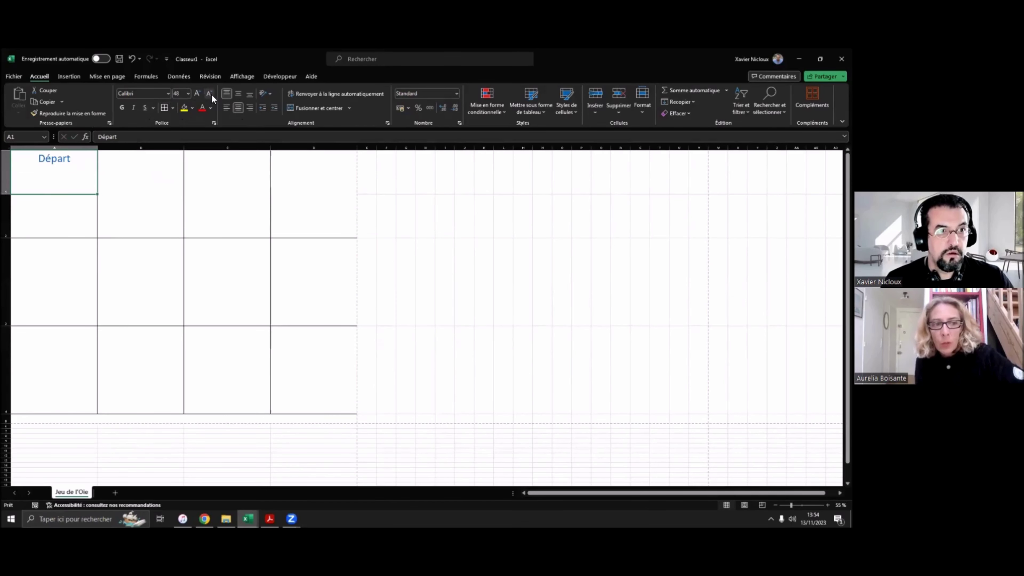
pyautogui.click(197, 93)
pyautogui.click(133, 210)
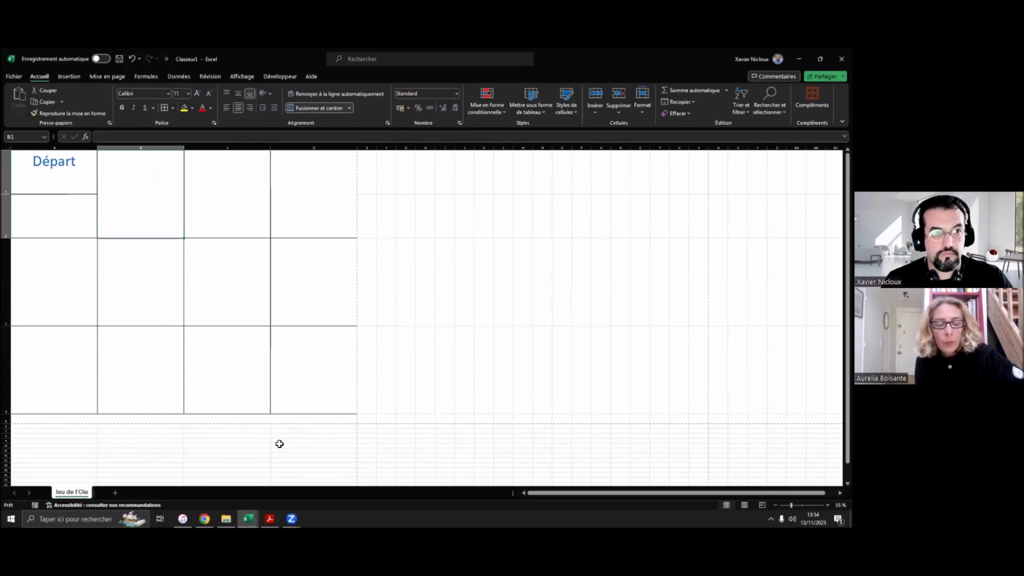
# Step: Enter "Arrivée" in cell A2 and copy the formatting of cell A1 onto it
pyautogui.click(51, 218)
pyautogui.write('Arrivée')
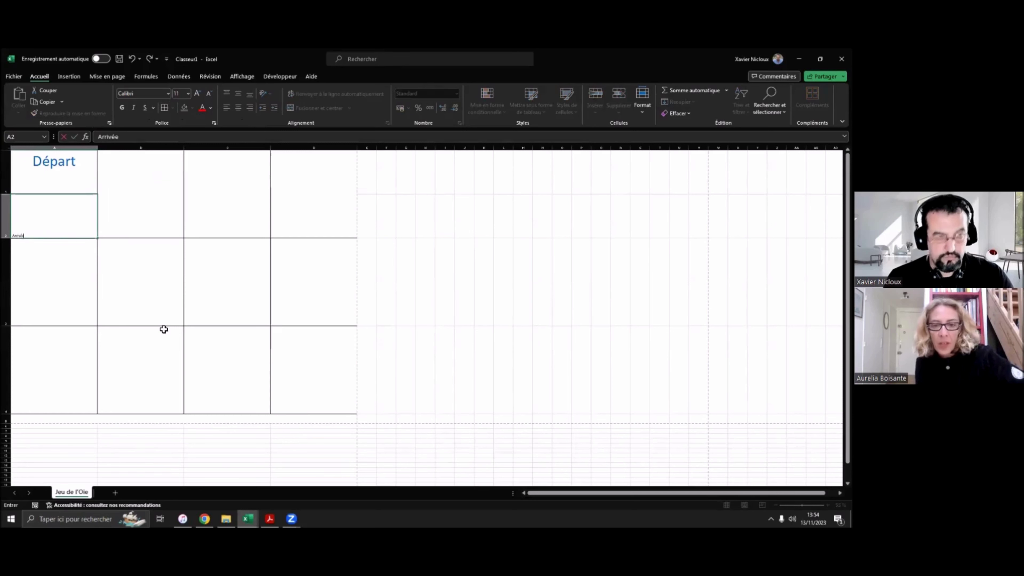
pyautogui.press('Return')
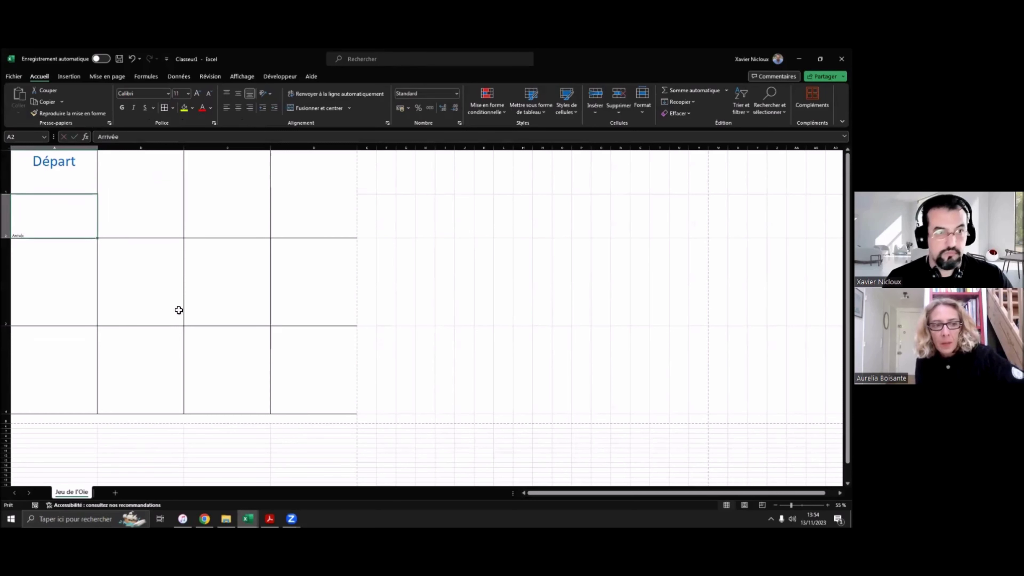
pyautogui.click(61, 178)
pyautogui.click(69, 113)
pyautogui.click(83, 225)
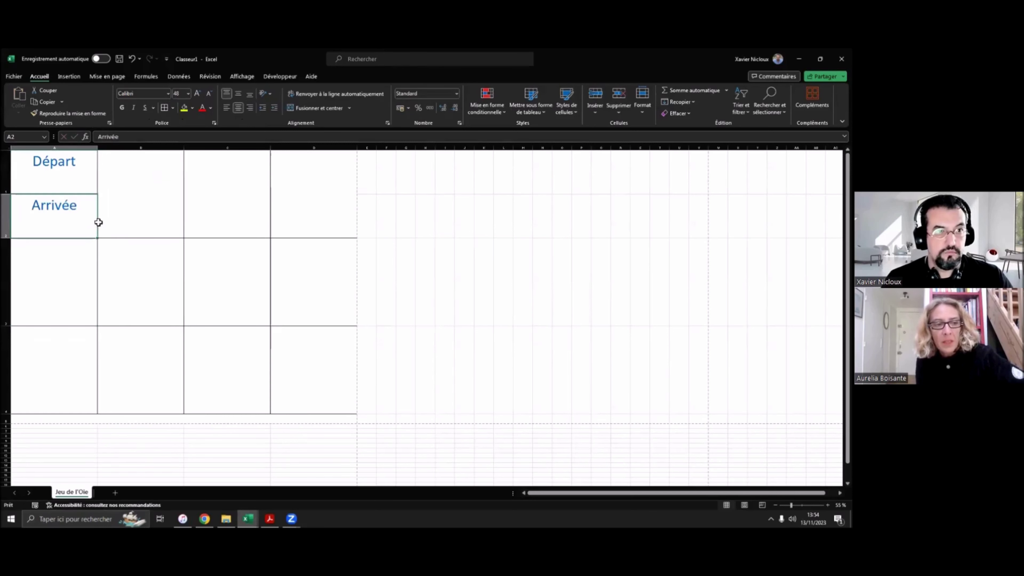
# Step: Fill the merged squares at B1, C1 and D1 with light orange, light blue-grey and light green respectively
pyautogui.click(148, 213)
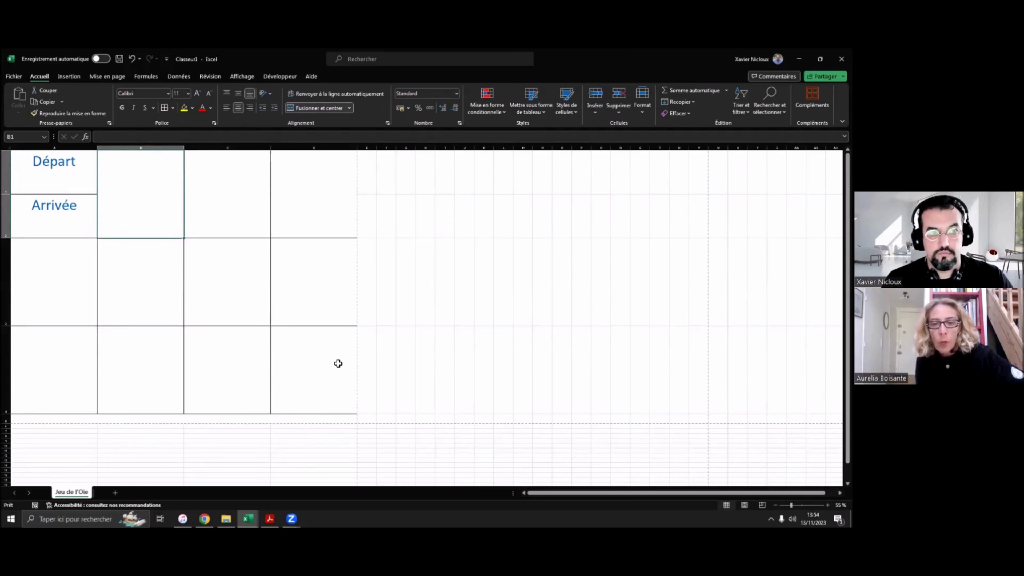
pyautogui.click(192, 109)
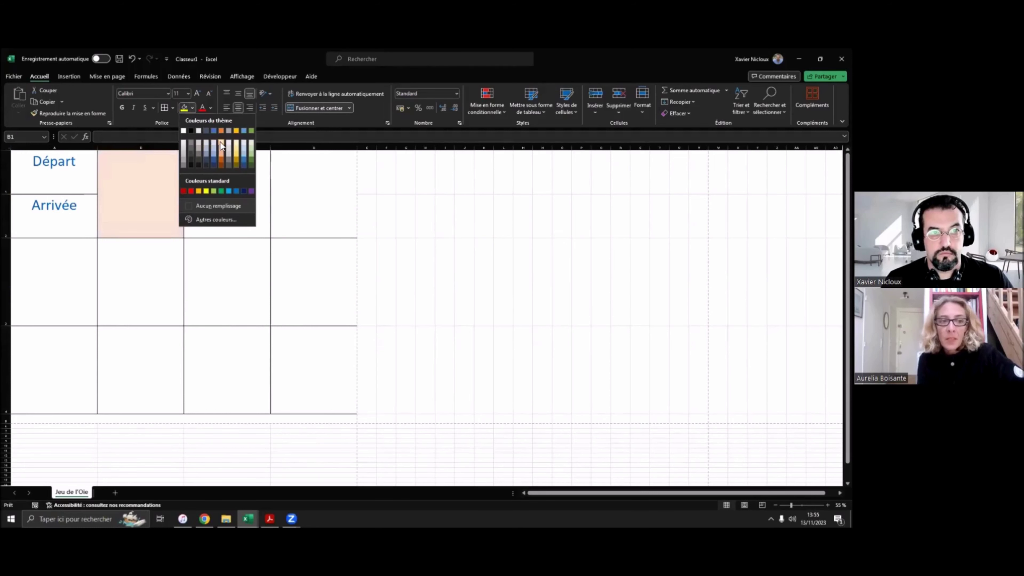
pyautogui.click(220, 141)
pyautogui.click(214, 195)
pyautogui.click(192, 108)
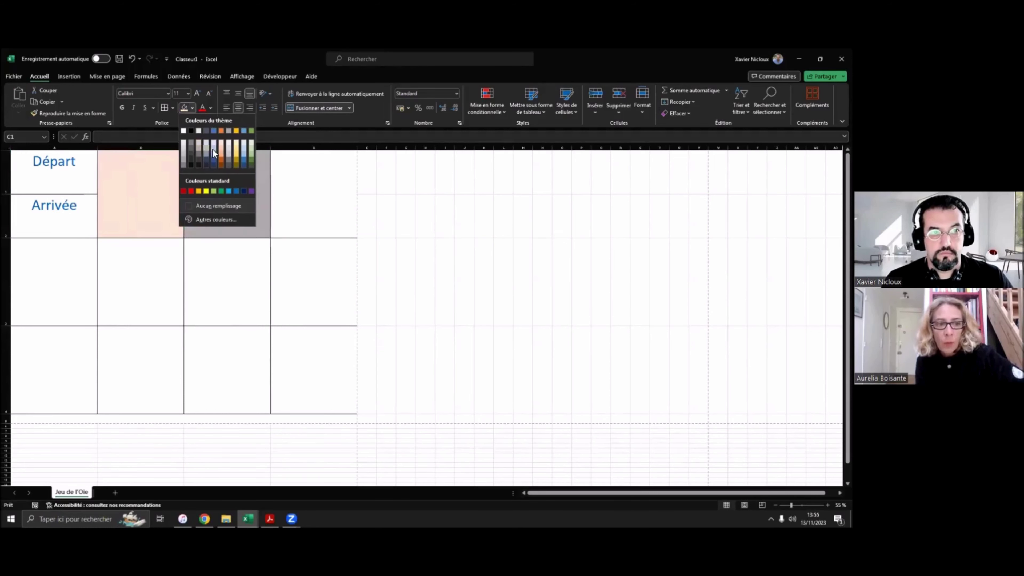
pyautogui.click(205, 144)
pyautogui.click(298, 189)
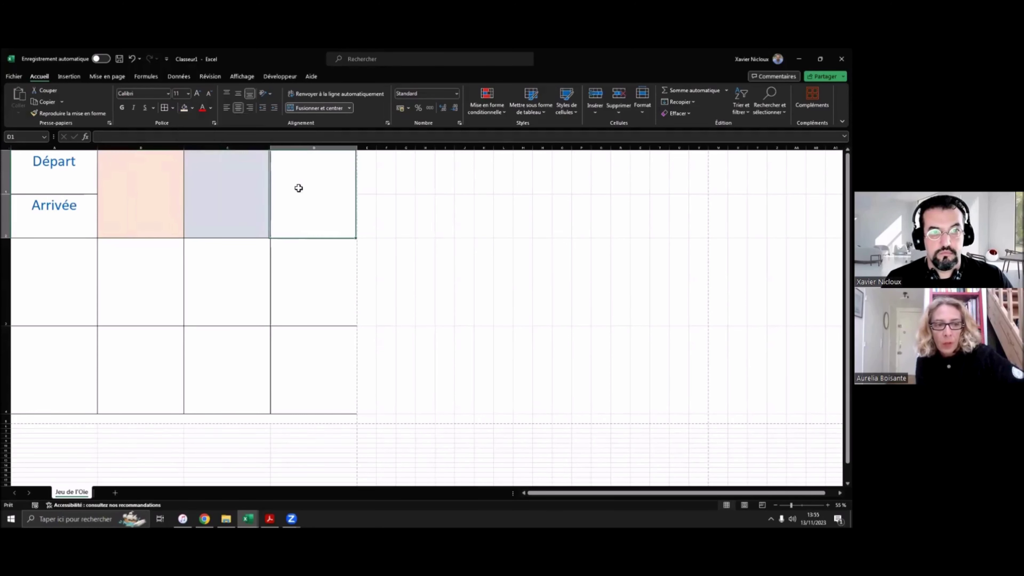
pyautogui.click(193, 109)
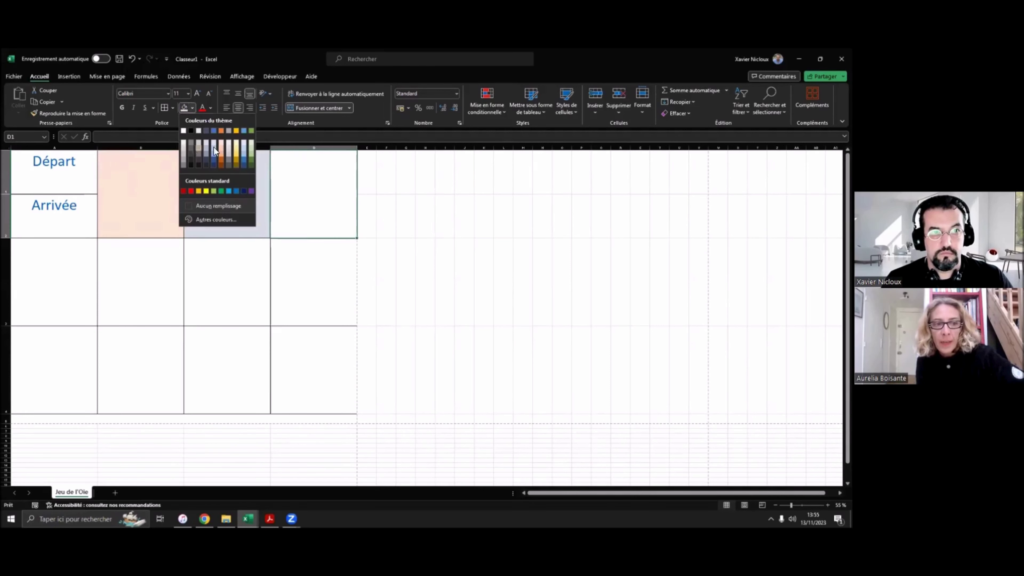
pyautogui.click(252, 145)
# Step: Fill cell D3 with light gold and cell D4 with light orange
pyautogui.click(309, 271)
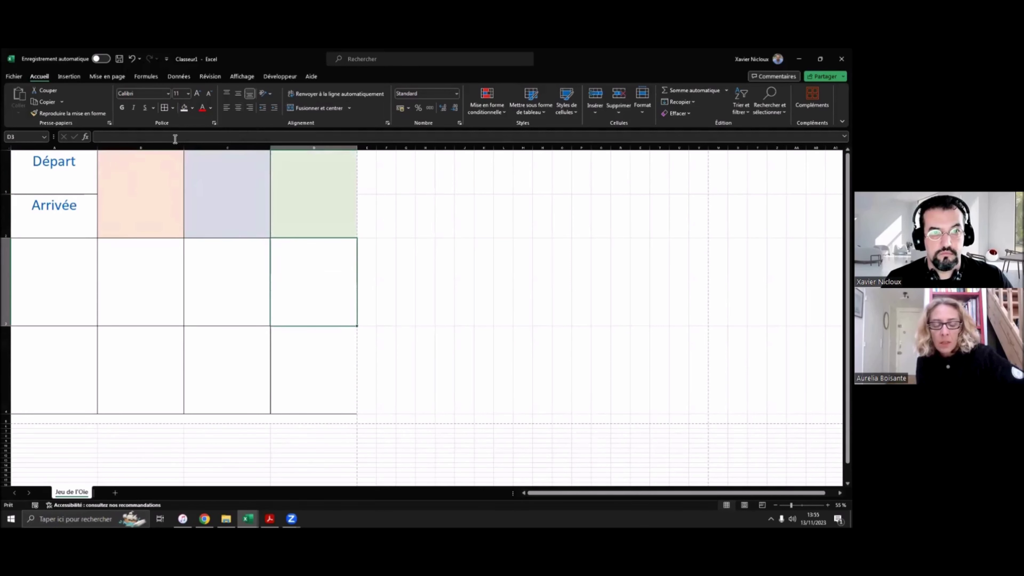
pyautogui.click(192, 109)
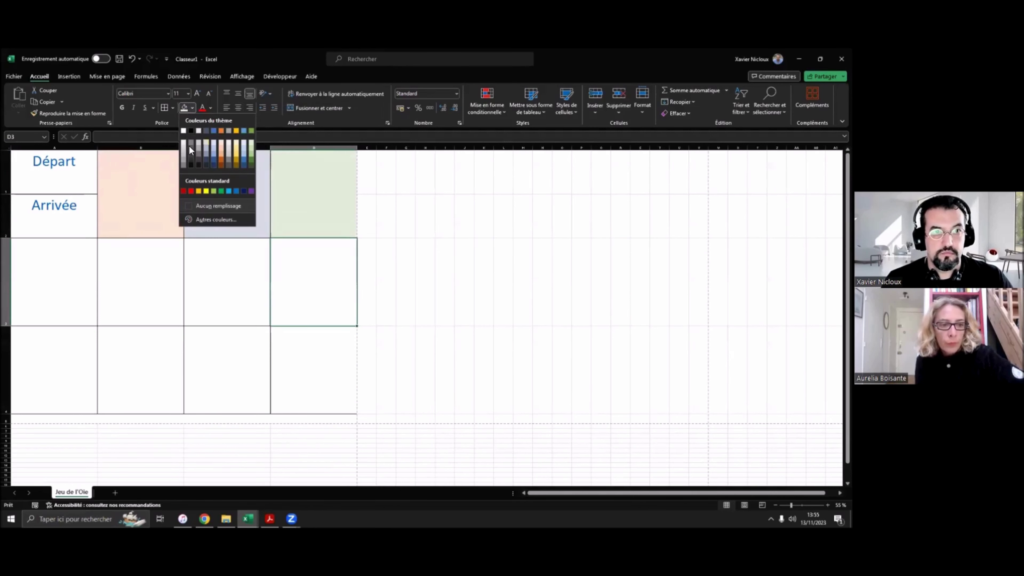
pyautogui.click(236, 142)
pyautogui.click(311, 370)
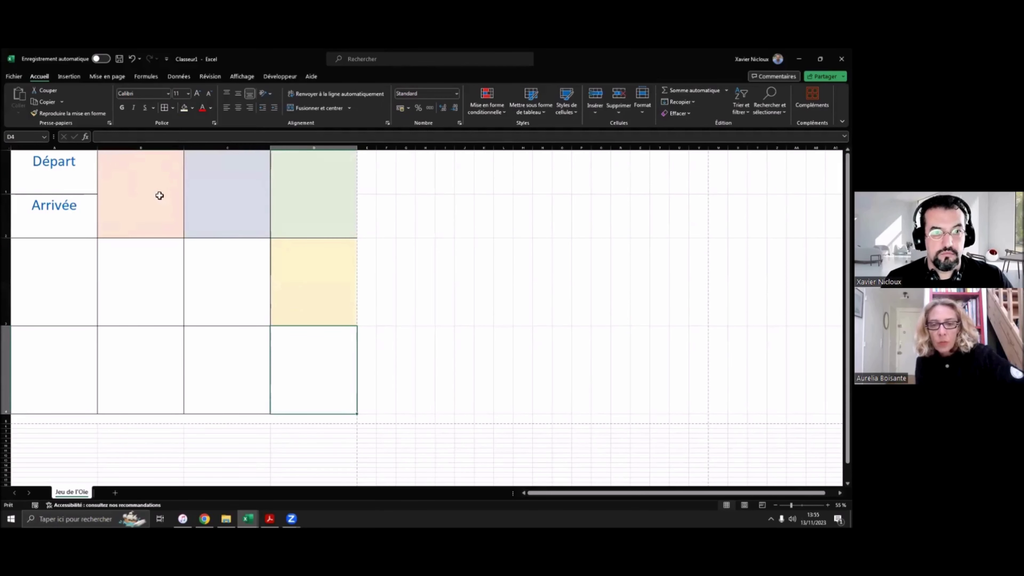
pyautogui.click(193, 108)
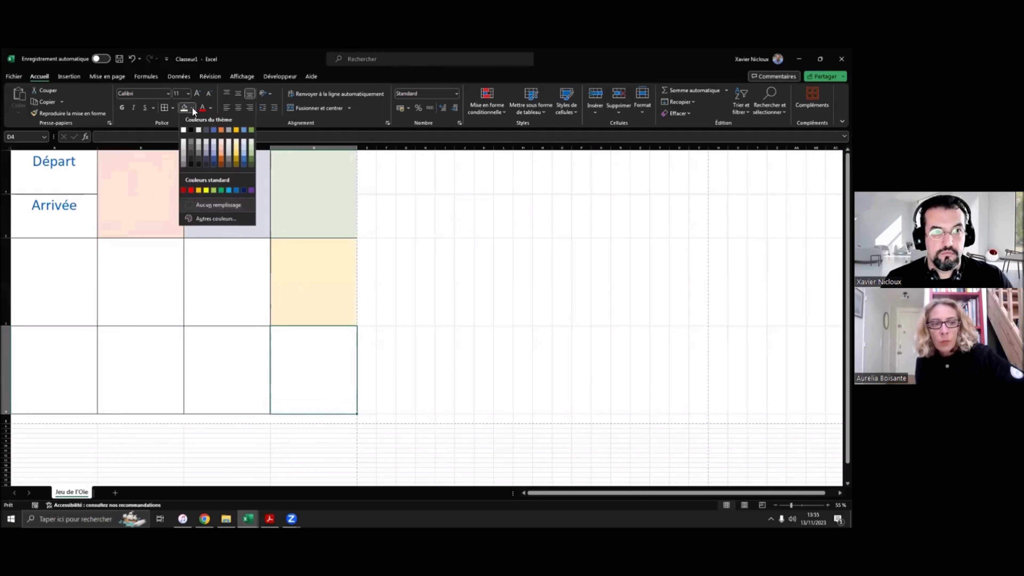
pyautogui.click(222, 143)
# Step: Fill cell C4 with light blue and cell B4 with light green
pyautogui.click(238, 354)
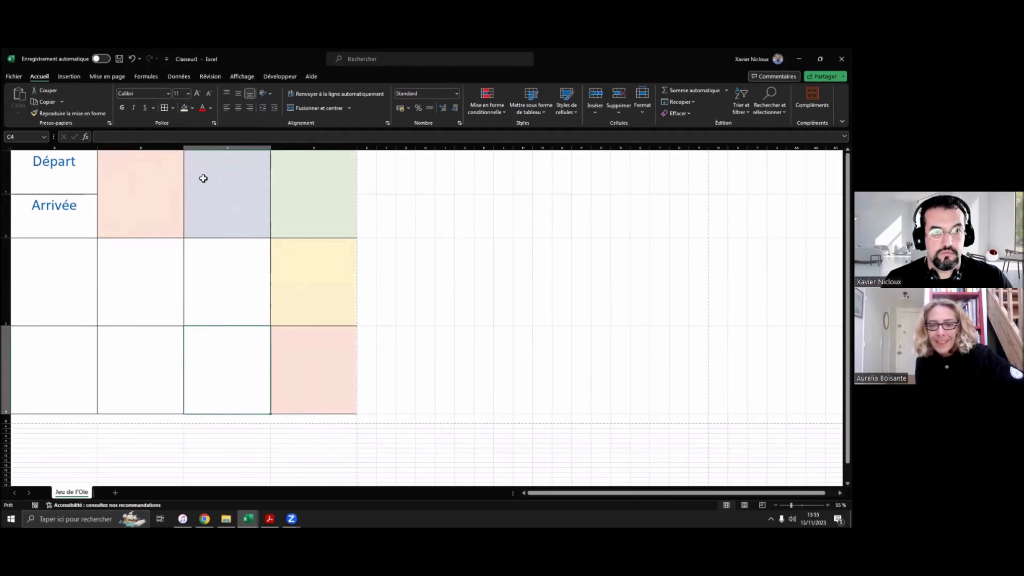
pyautogui.click(194, 108)
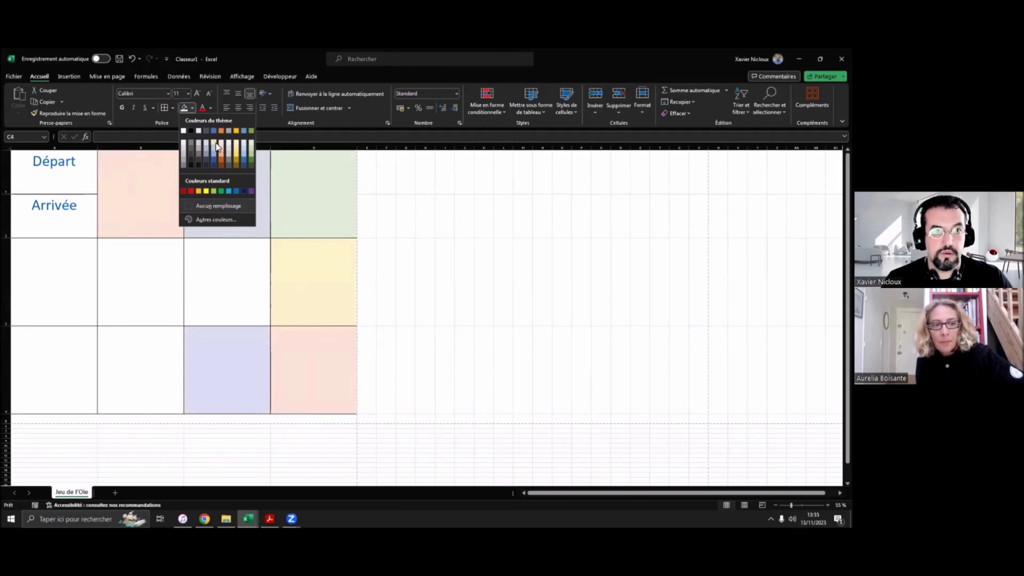
pyautogui.click(216, 143)
pyautogui.click(155, 371)
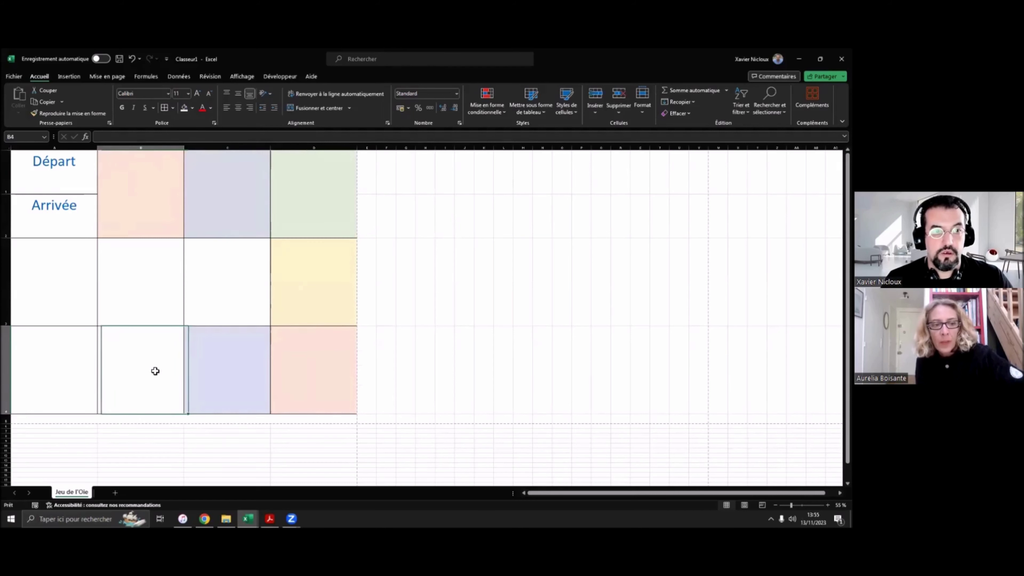
pyautogui.click(192, 108)
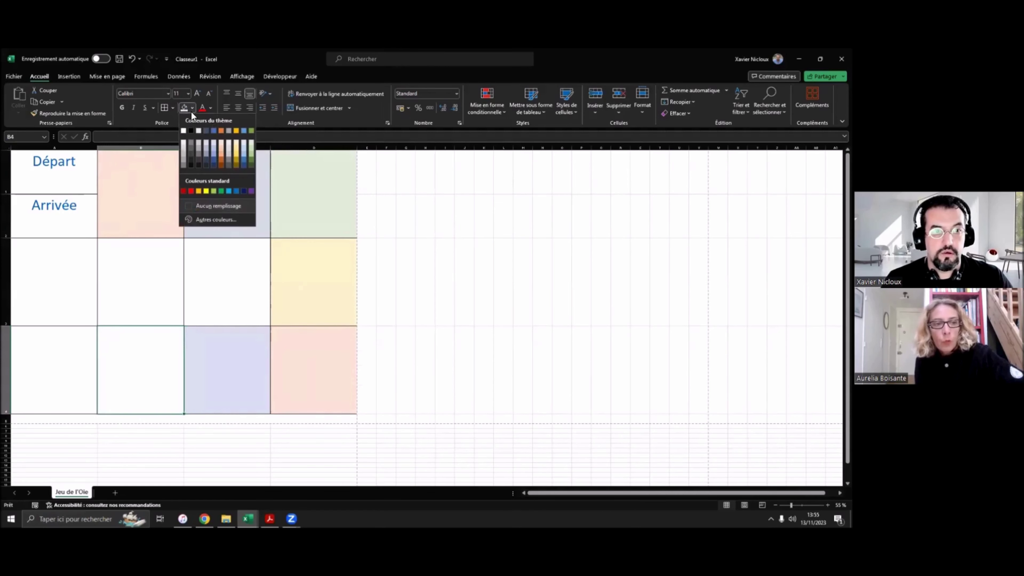
pyautogui.click(251, 146)
# Step: Fill cell A4 with light gold and cell A3 with light orange
pyautogui.click(50, 346)
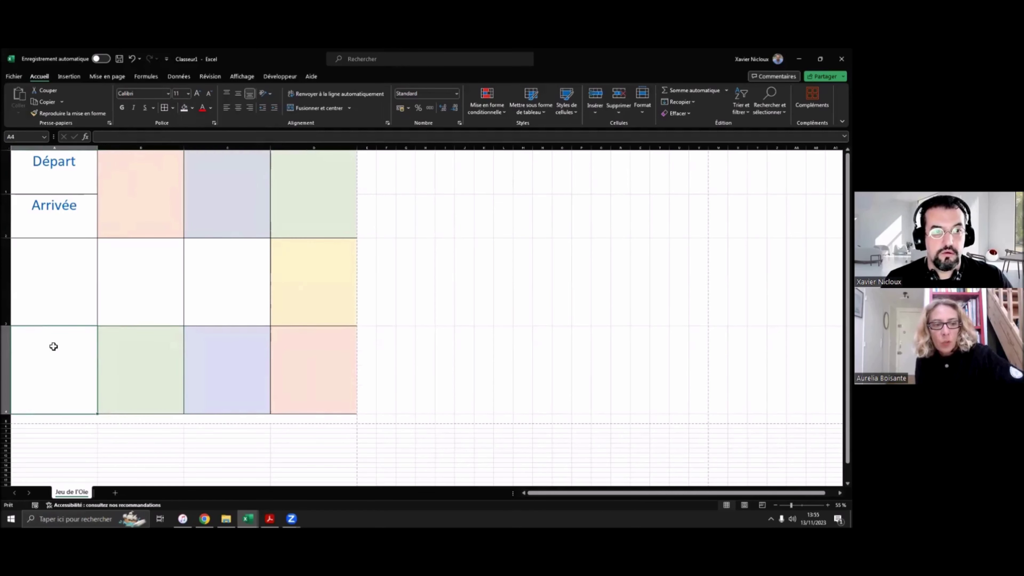
pyautogui.click(194, 108)
pyautogui.click(237, 147)
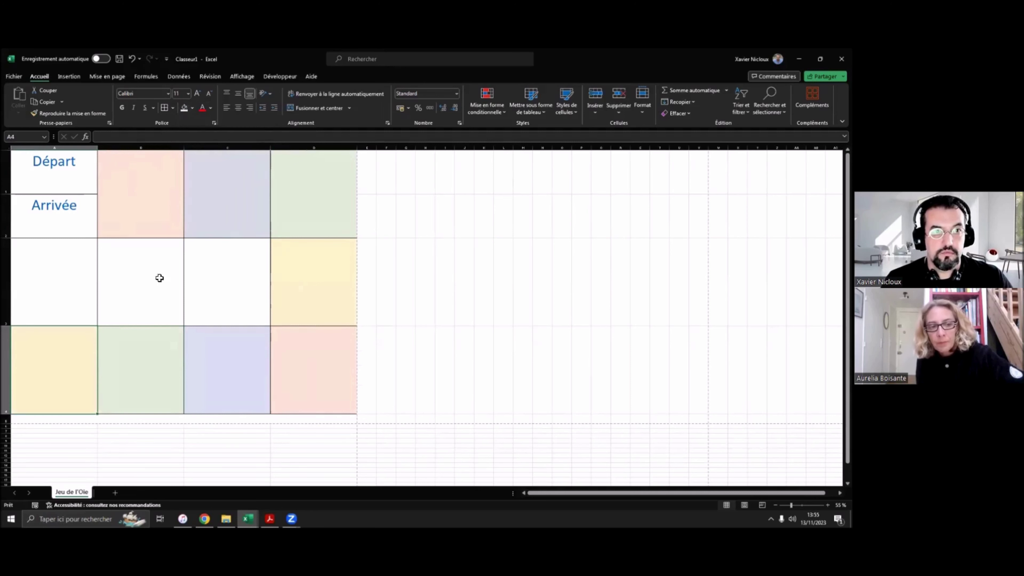
pyautogui.click(57, 283)
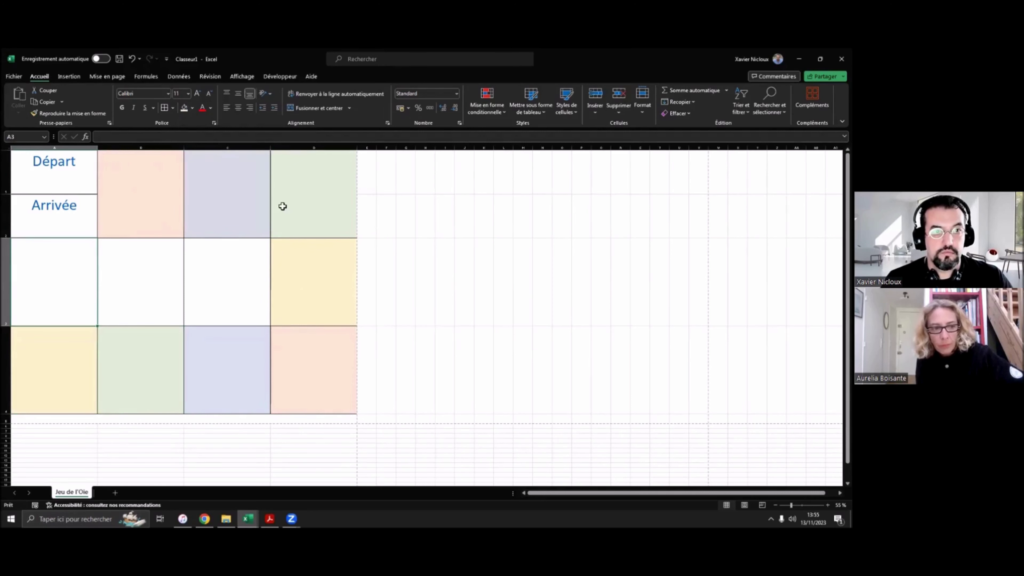
pyautogui.click(193, 108)
pyautogui.click(222, 145)
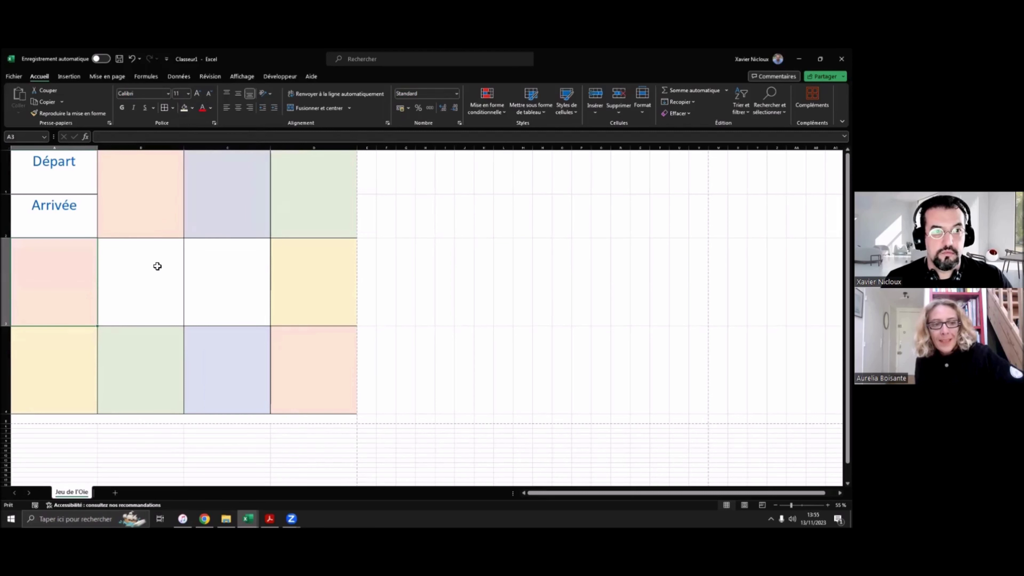
# Step: Merge and centre cells B3 and C3 into one central board cell
pyautogui.moveTo(157, 266); pyautogui.dragTo(215, 266)
pyautogui.click(312, 105)
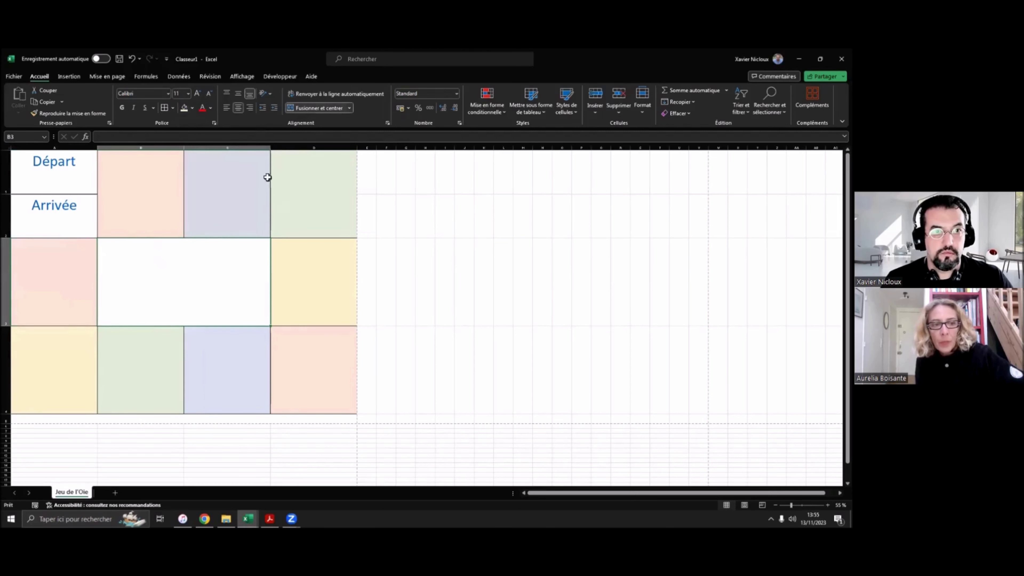
pyautogui.click(61, 190)
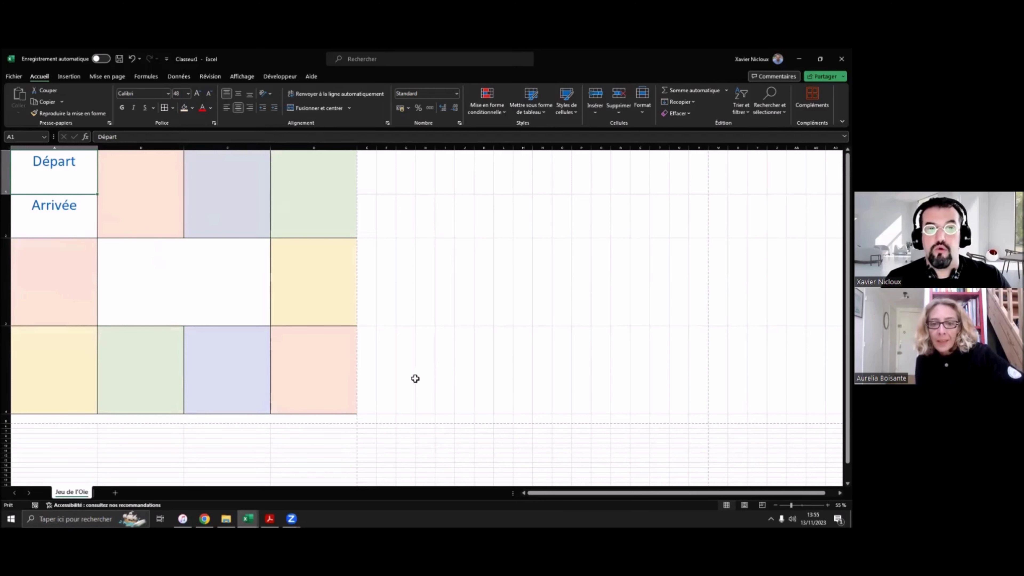
pyautogui.click(192, 303)
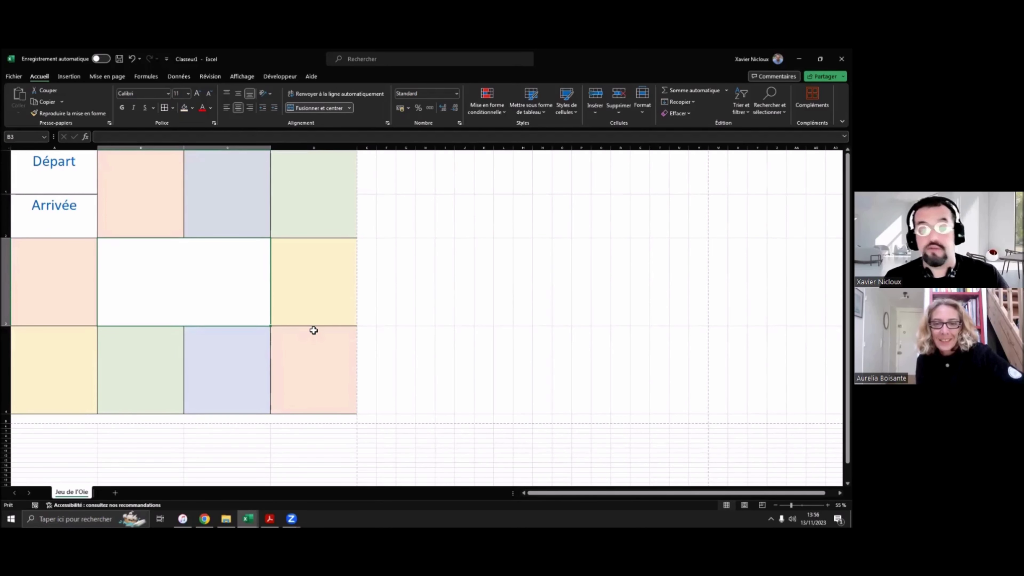
# Step: Consult the PDF guide's page on adding an arrow, and draw a right block arrow about 4.9 by 1.6 cm under "Départ" in Classeur1
pyautogui.click(64, 185)
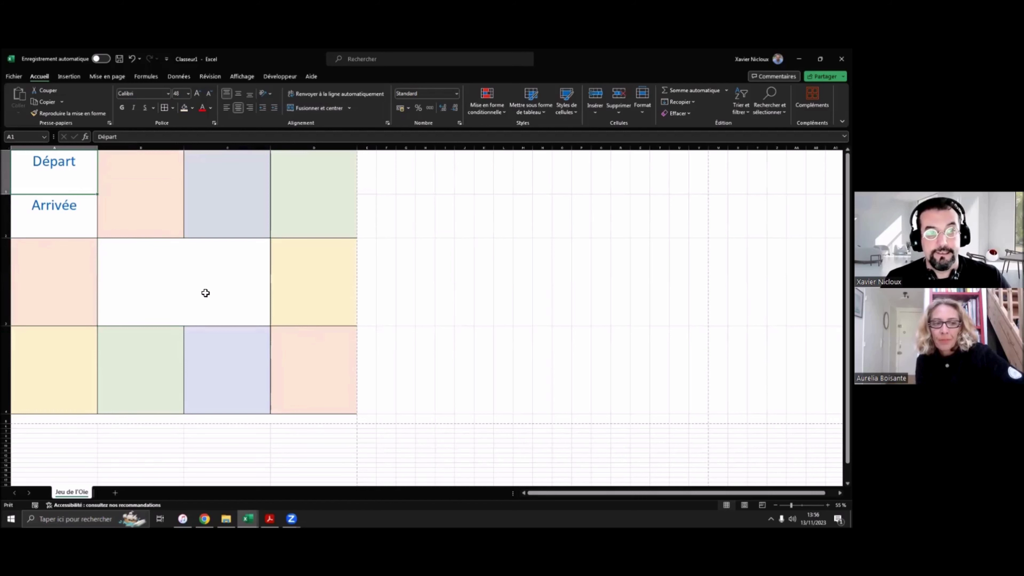
pyautogui.click(270, 518)
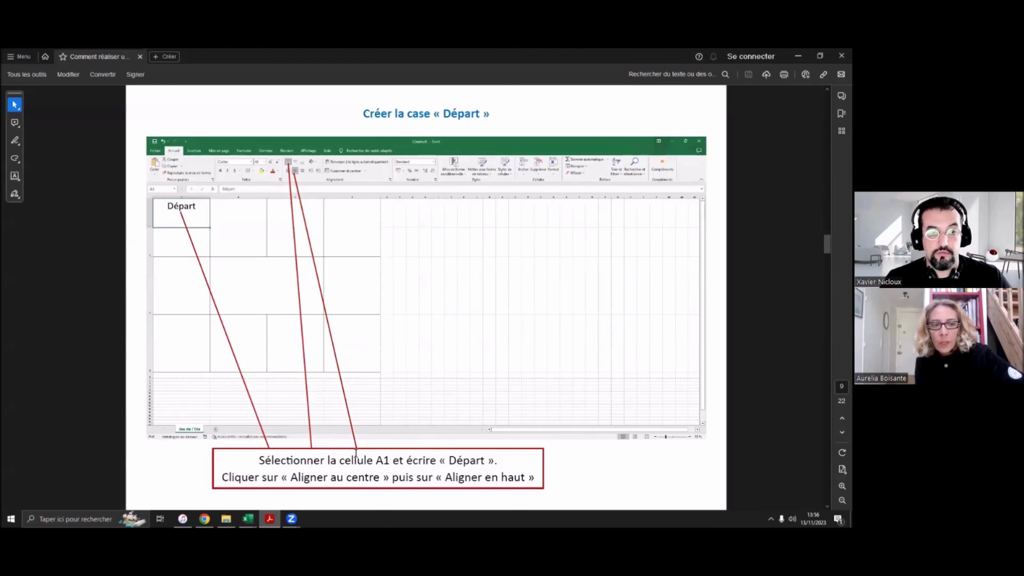
pyautogui.scroll(-1, 394, 414)
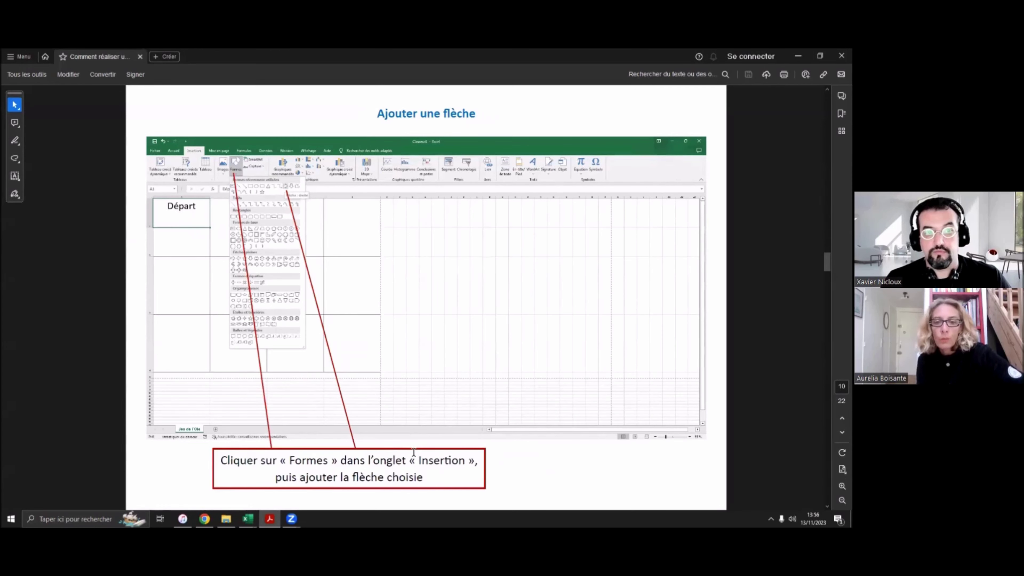
pyautogui.scroll(1, 412, 292)
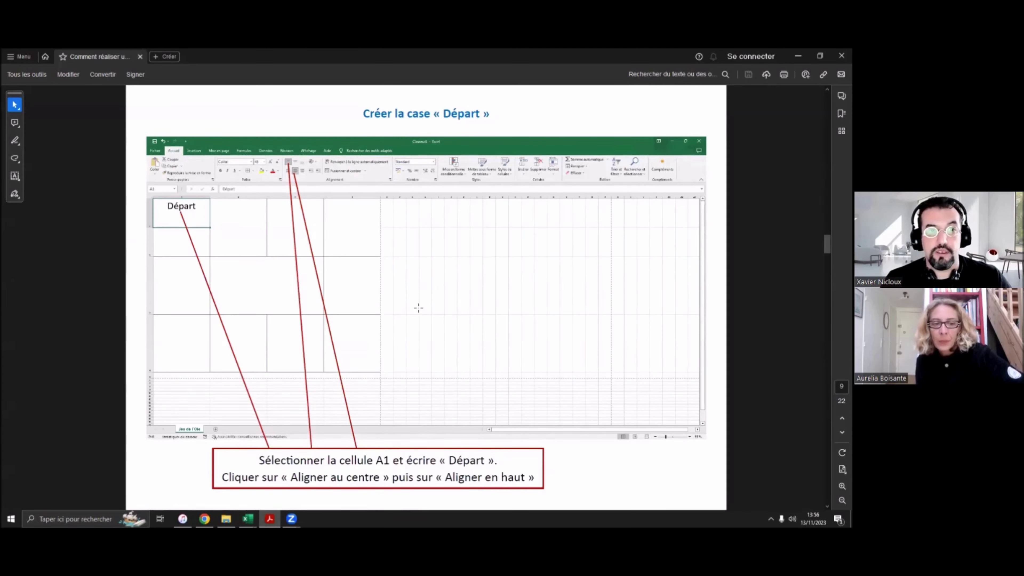
pyautogui.scroll(-1, 419, 308)
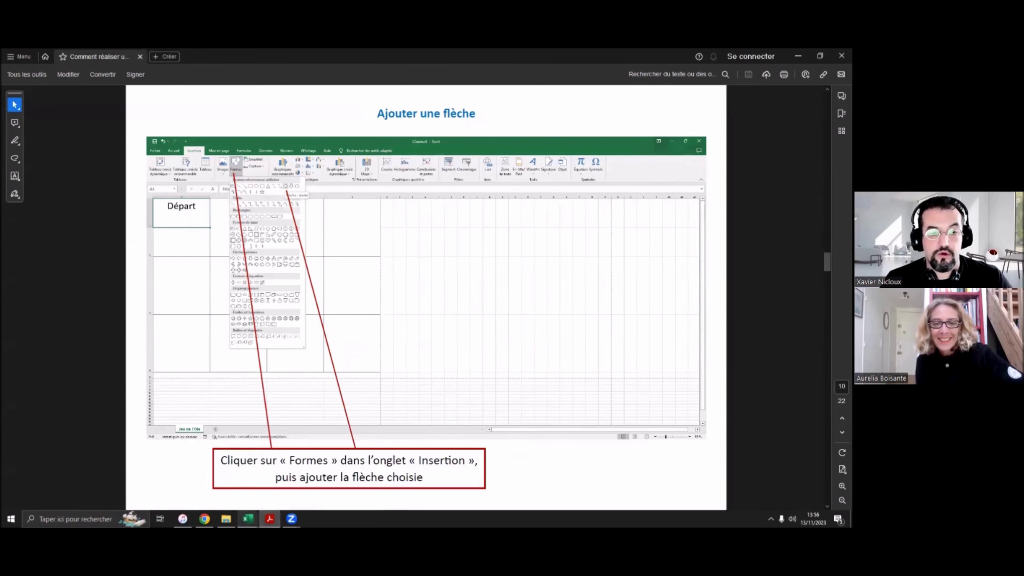
pyautogui.moveTo(248, 519)
pyautogui.click(356, 482)
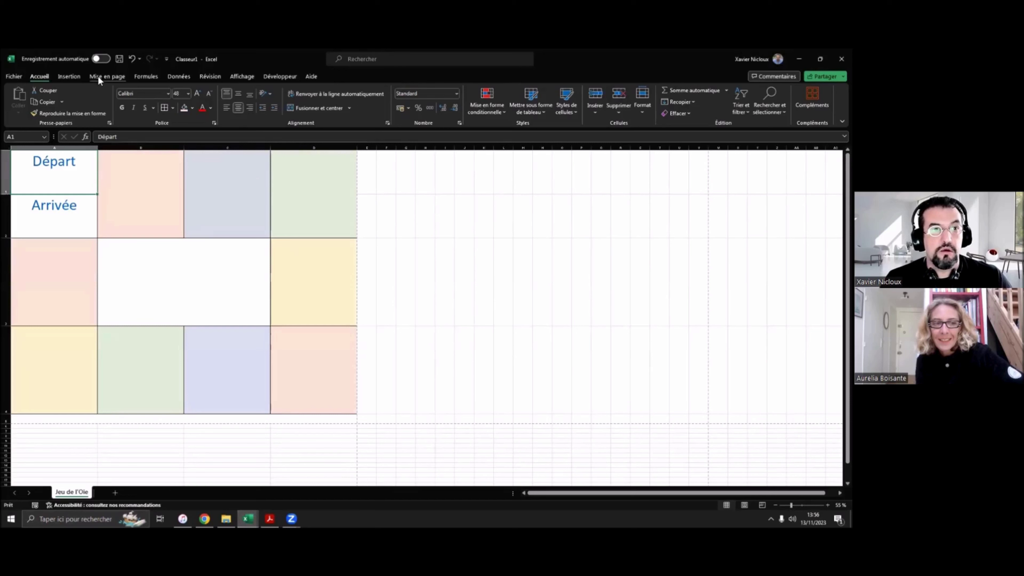
pyautogui.click(69, 78)
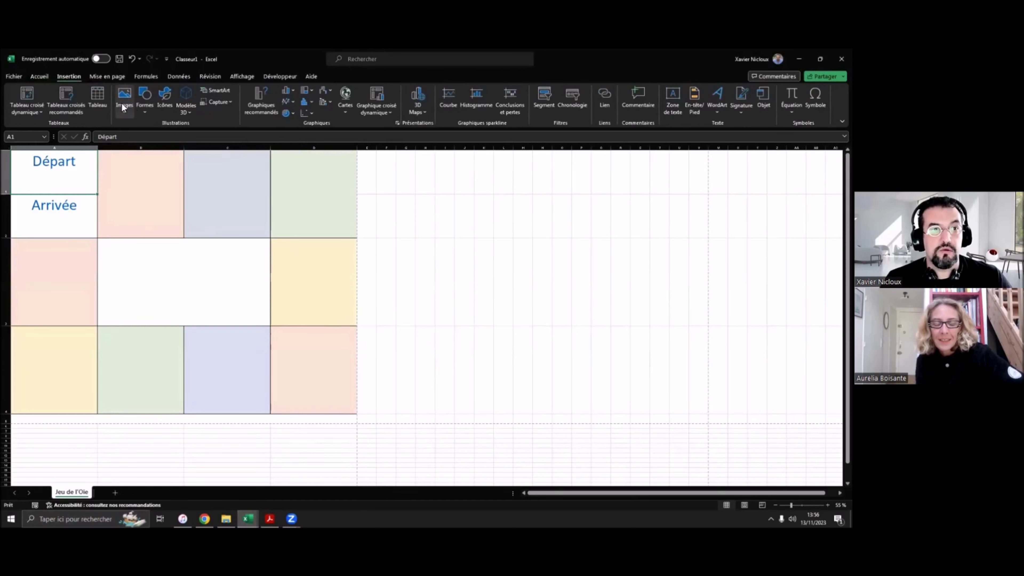
pyautogui.click(141, 98)
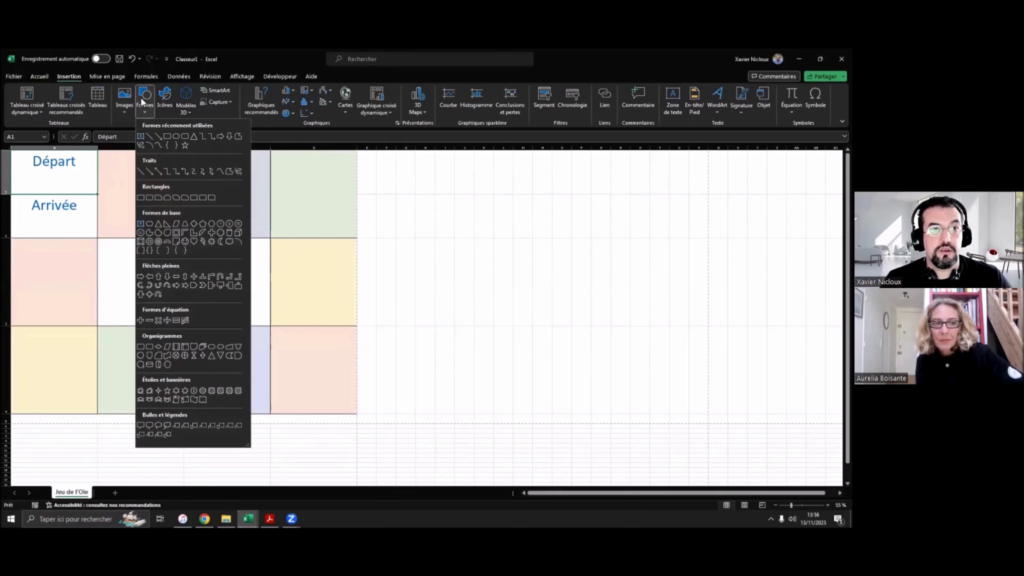
pyautogui.click(220, 137)
pyautogui.moveTo(32, 172); pyautogui.dragTo(79, 189)
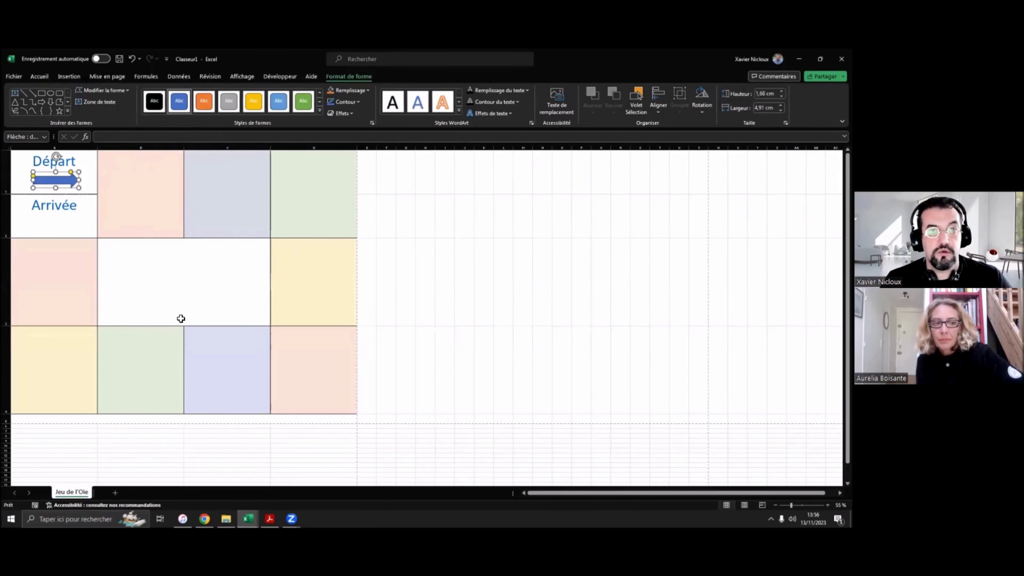
# Step: Give the arrow under "Départ" an orange fill and a standard orange outline
pyautogui.click(331, 91)
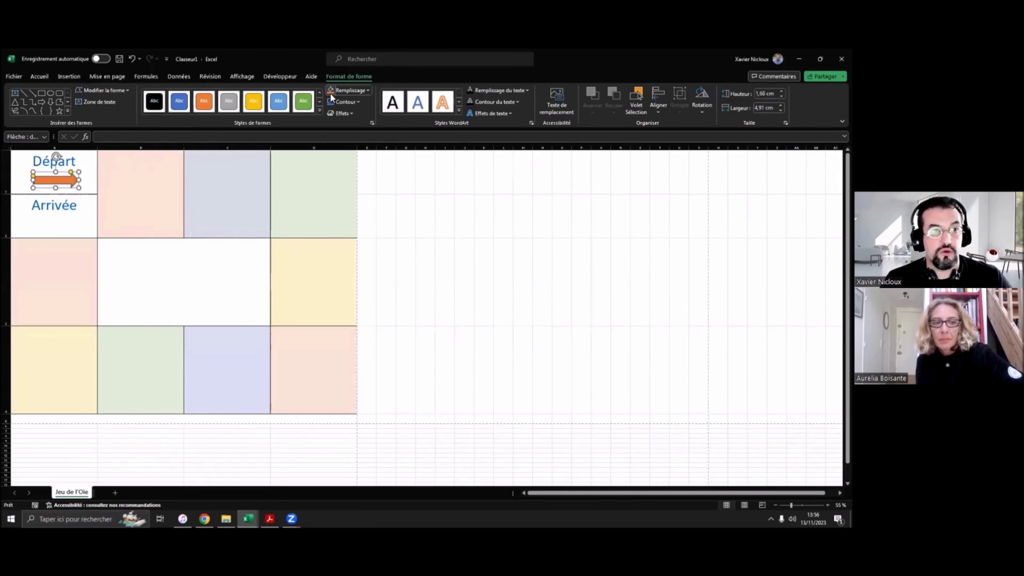
pyautogui.click(341, 103)
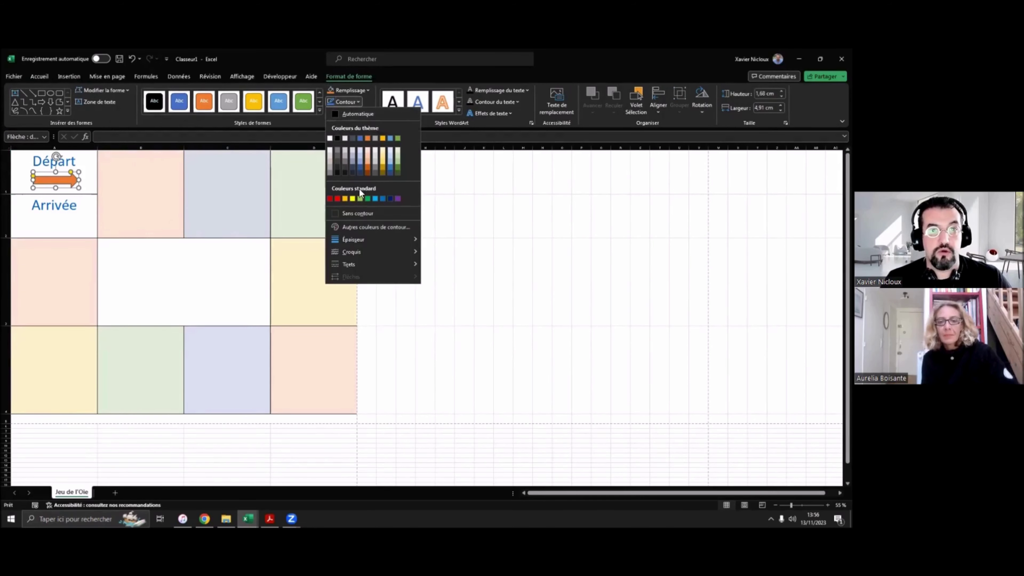
pyautogui.click(344, 201)
pyautogui.click(139, 292)
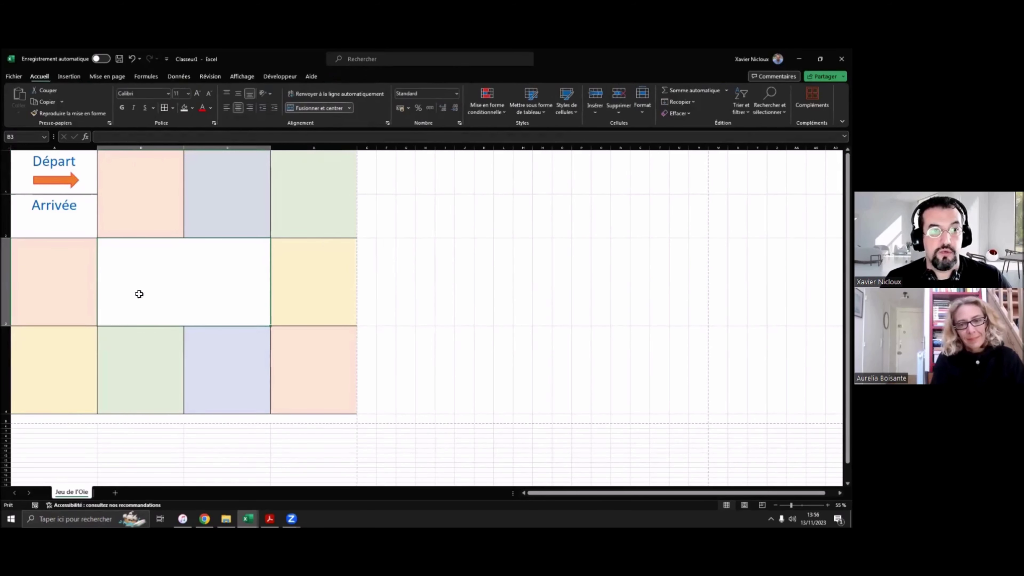
# Step: Draw a right block arrow under "Arrivée" in cell A2 and rotate it to point upwards
pyautogui.click(75, 222)
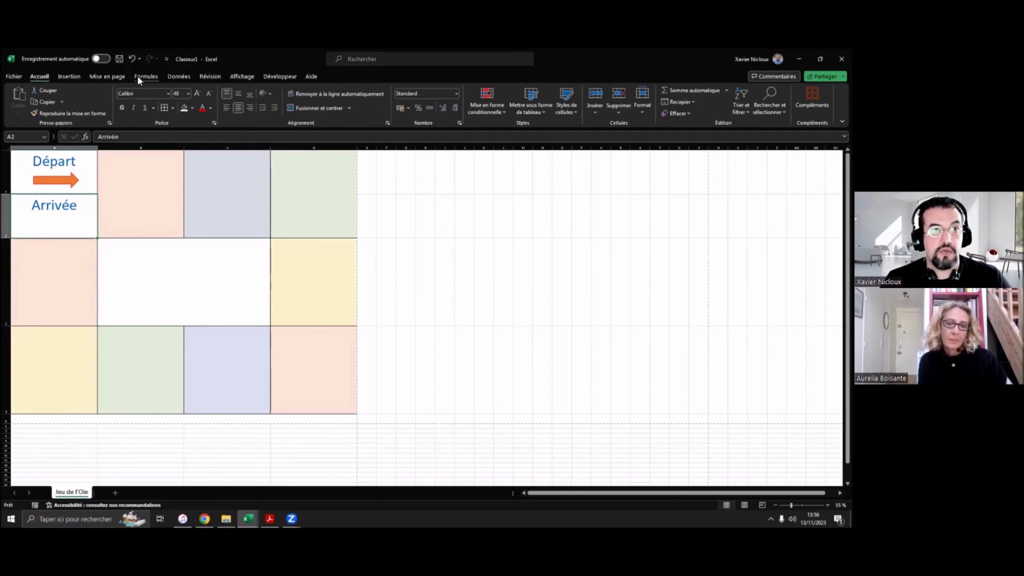
pyautogui.click(72, 75)
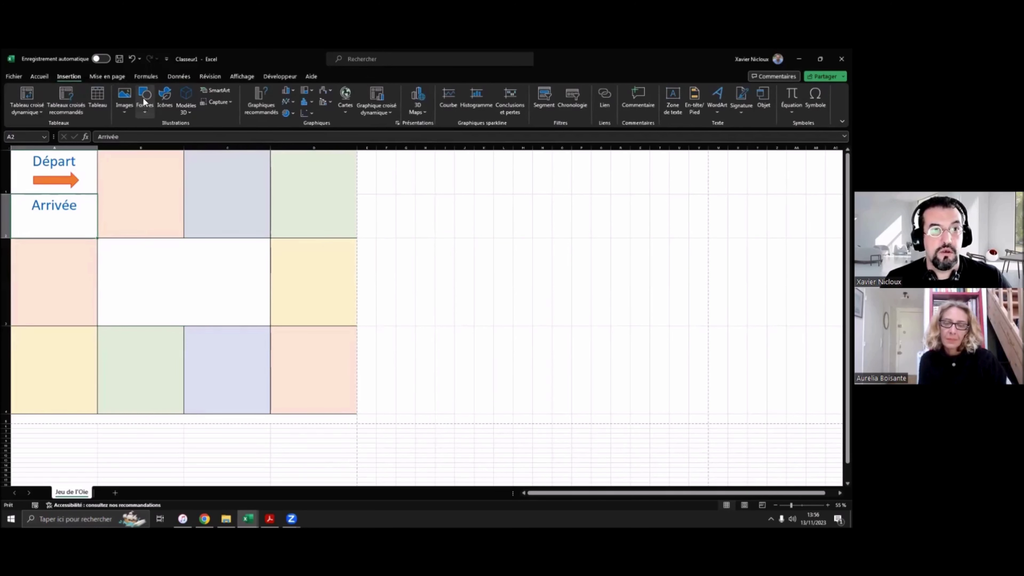
pyautogui.click(143, 99)
pyautogui.click(220, 136)
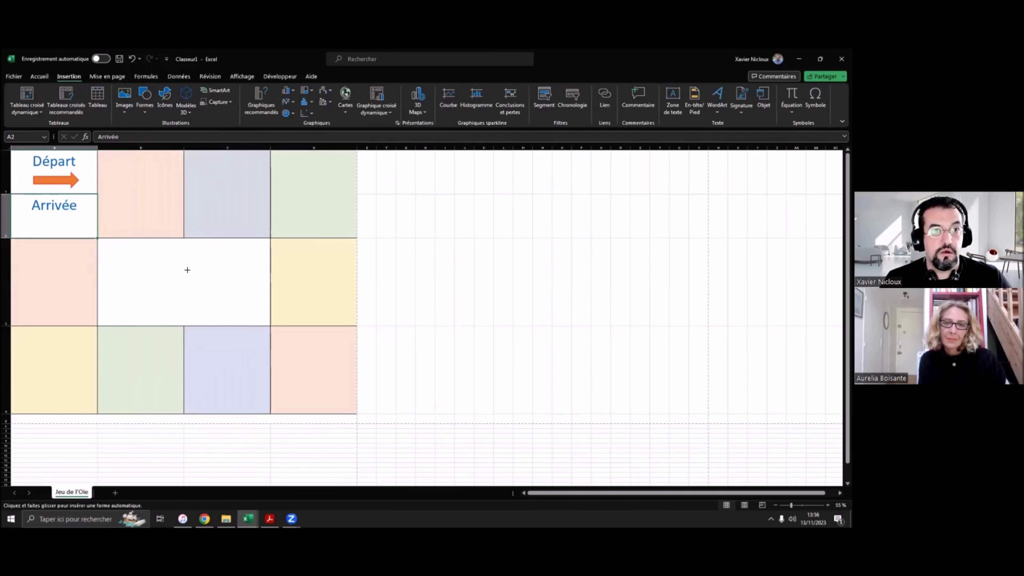
pyautogui.moveTo(43, 215); pyautogui.dragTo(75, 233)
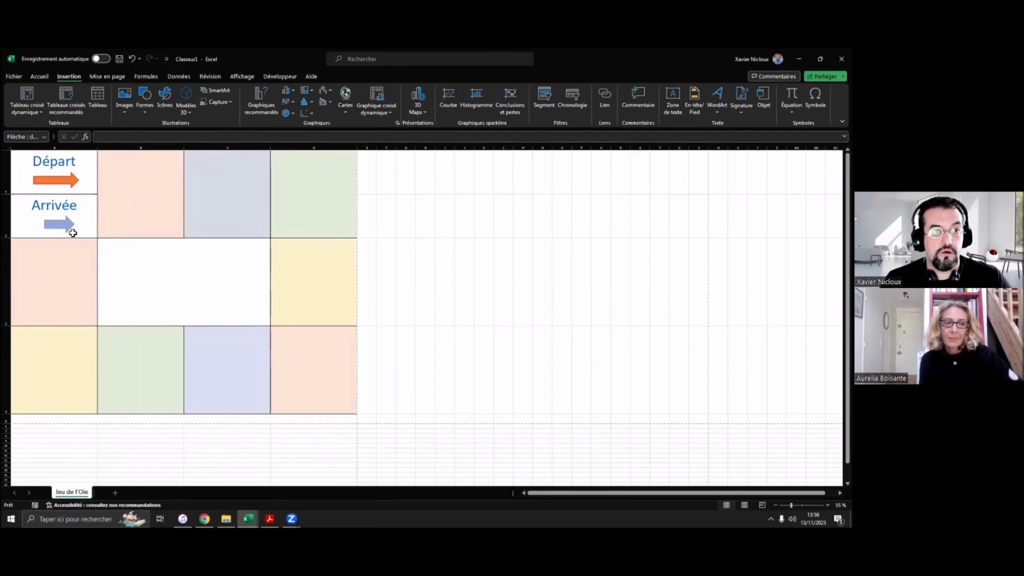
pyautogui.moveTo(59, 199); pyautogui.dragTo(54, 234)
pyautogui.click(406, 294)
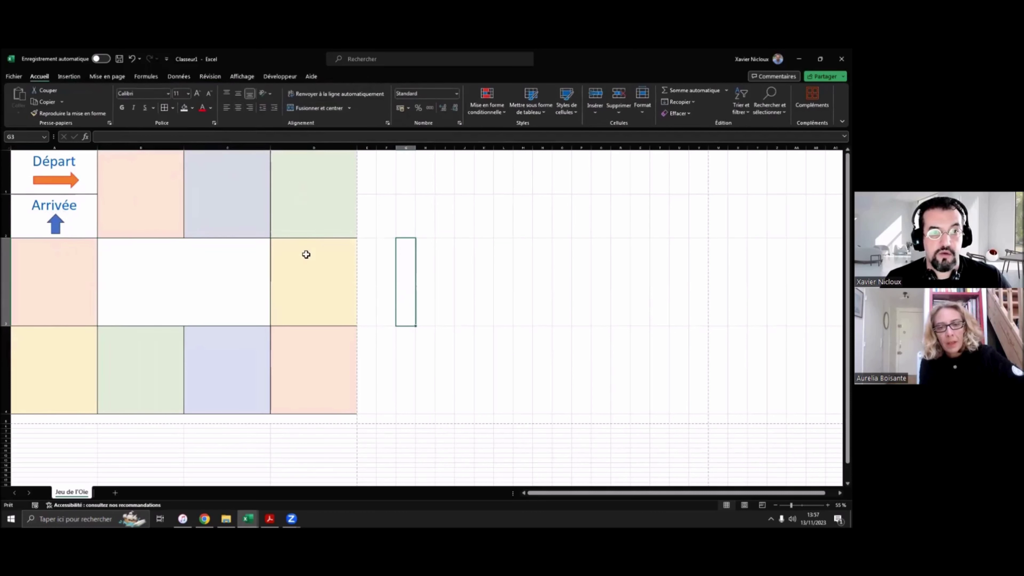
# Step: Switch to the PDF guide and read its pages from adding an arrow through cell colours to writing in a text box
pyautogui.click(44, 276)
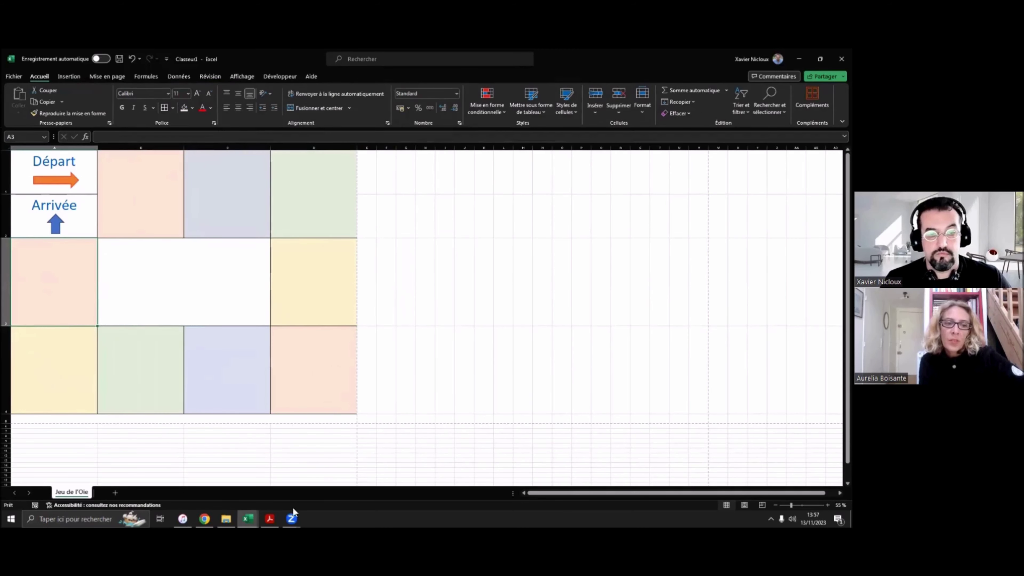
pyautogui.moveTo(270, 518)
pyautogui.click(267, 468)
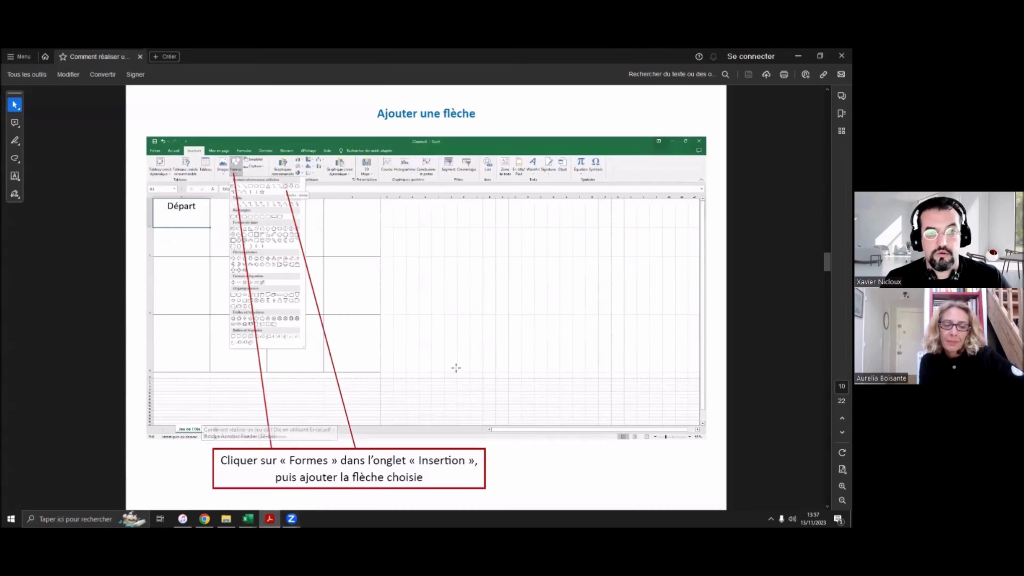
pyautogui.scroll(-2, 458, 354)
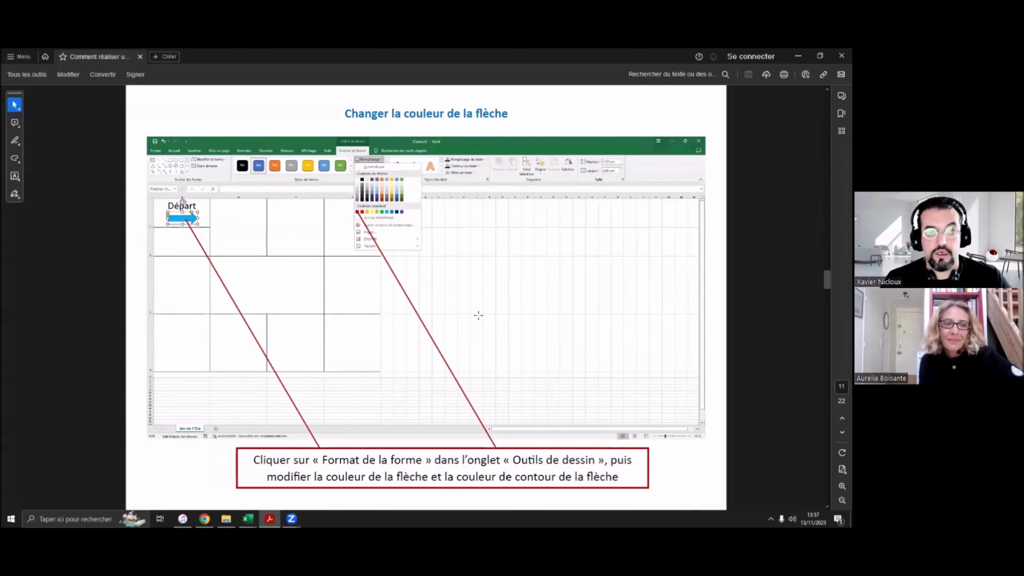
pyautogui.scroll(-2, 479, 316)
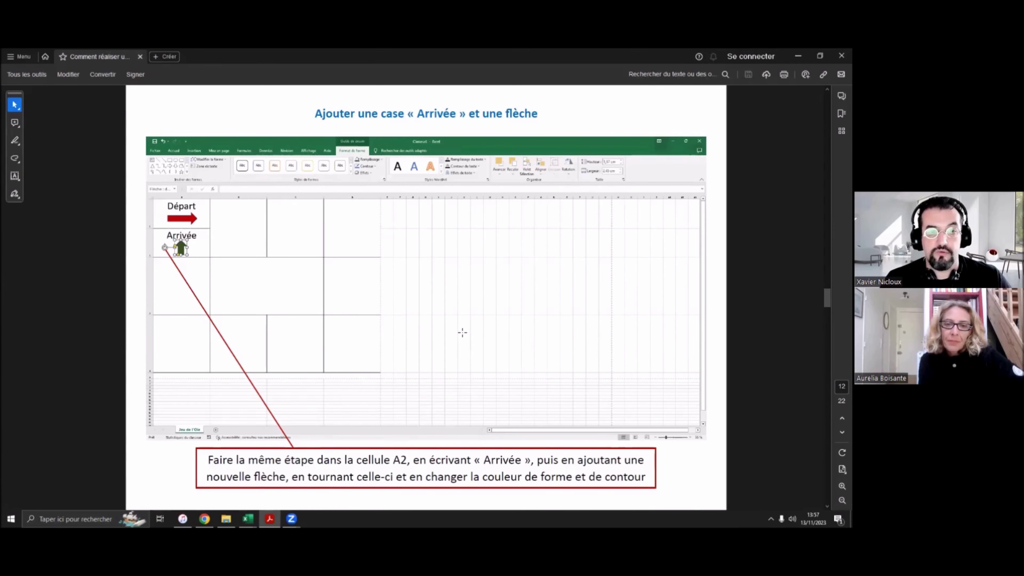
pyautogui.scroll(-2, 463, 332)
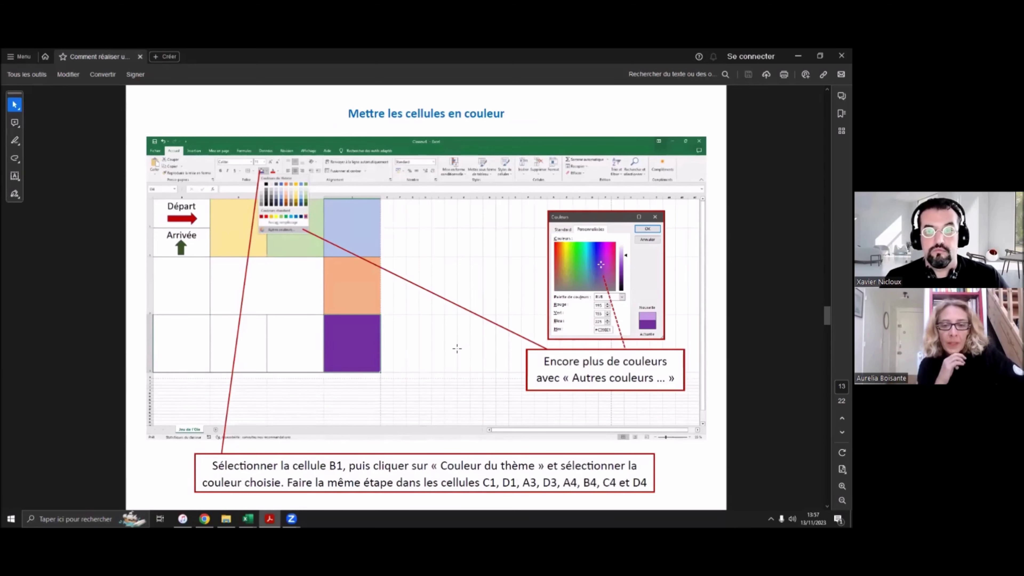
pyautogui.scroll(-2, 457, 349)
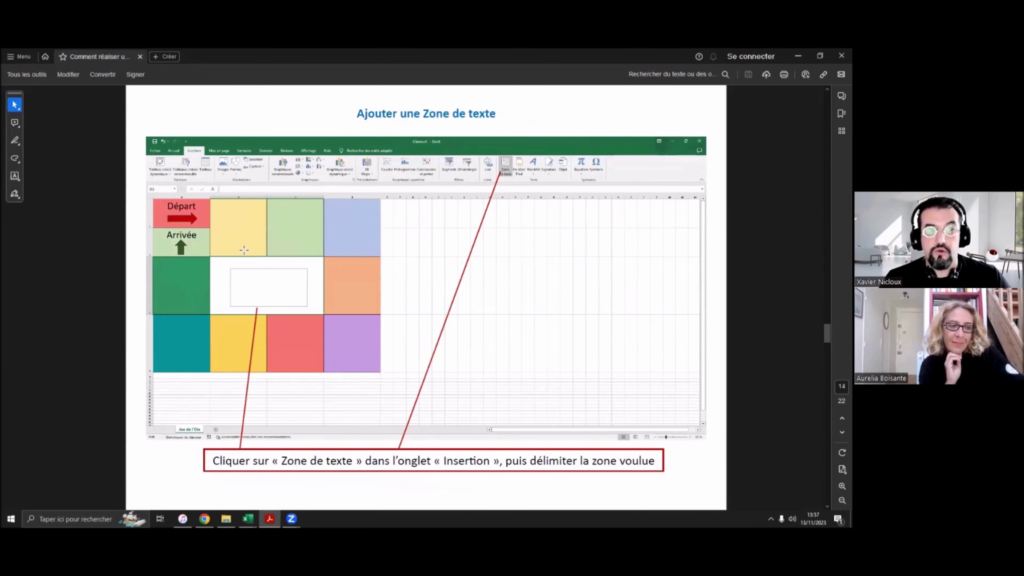
pyautogui.scroll(2, 480, 366)
pyautogui.scroll(-2, 484, 369)
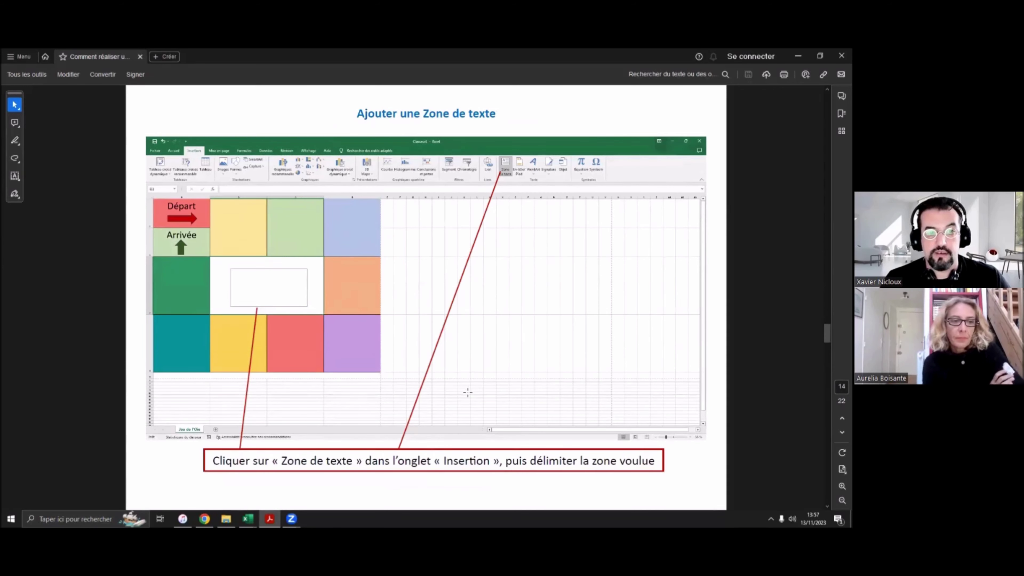
pyautogui.scroll(-1, 467, 392)
# Step: In Classeur1, insert a text box in the central merged cell reading "Jeu de l'Oie", centred horizontally and vertically
pyautogui.moveTo(248, 519)
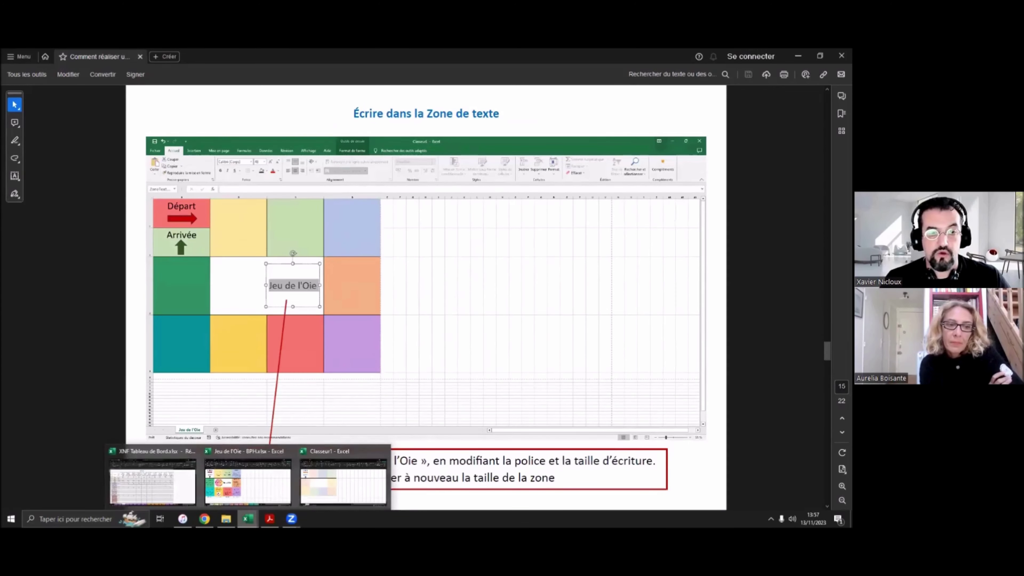
pyautogui.click(343, 483)
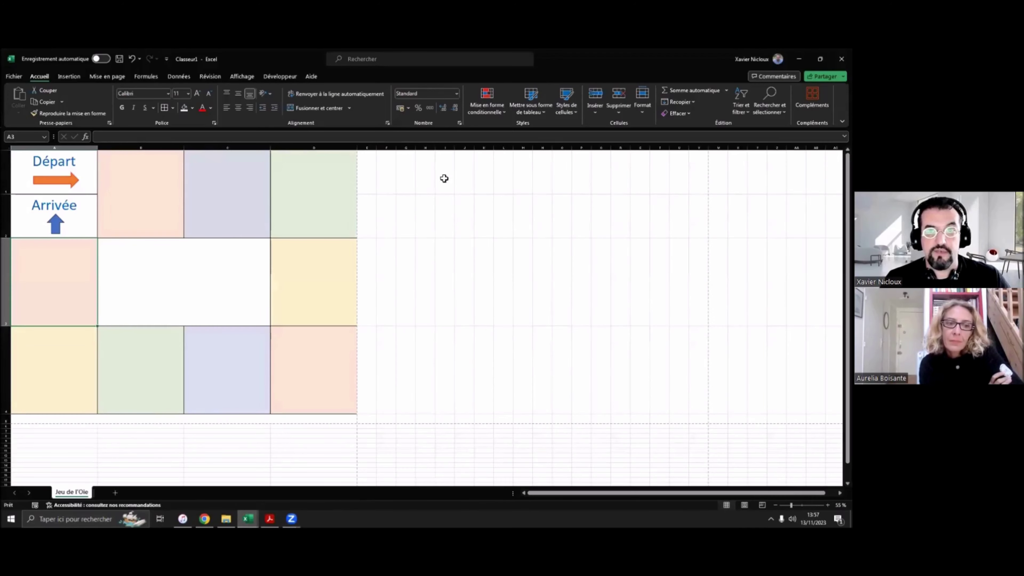
pyautogui.click(167, 279)
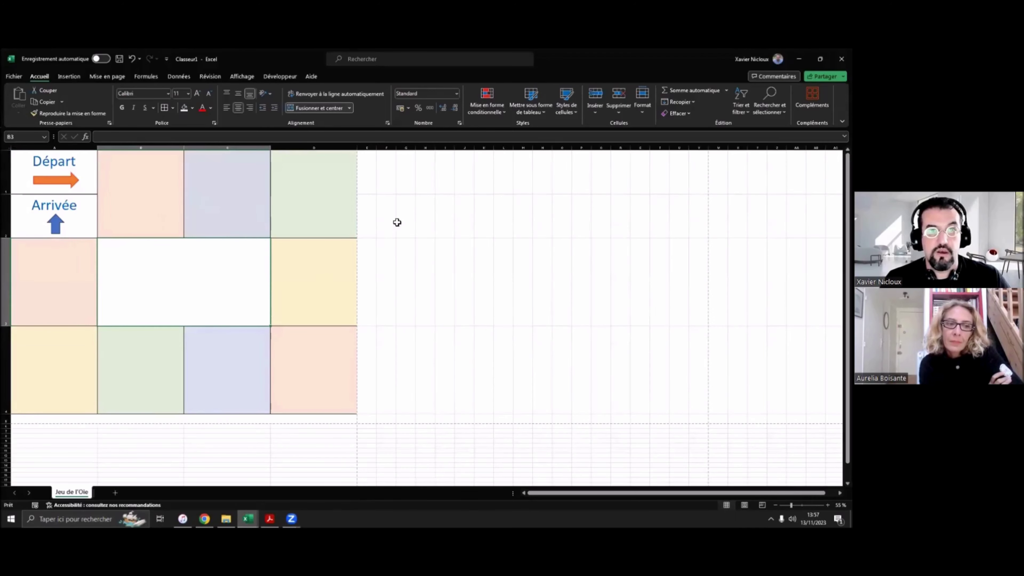
pyautogui.click(75, 77)
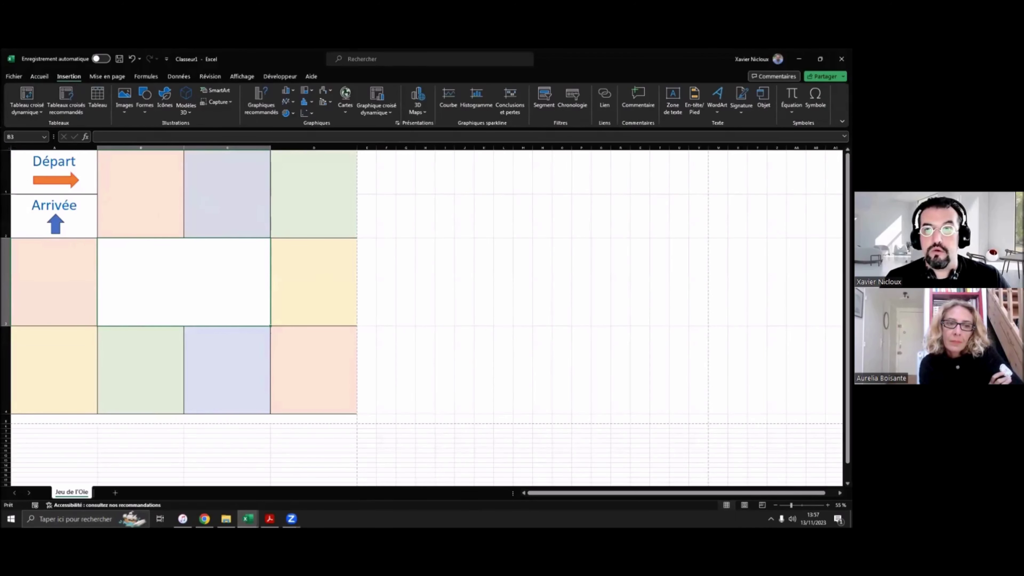
pyautogui.click(40, 76)
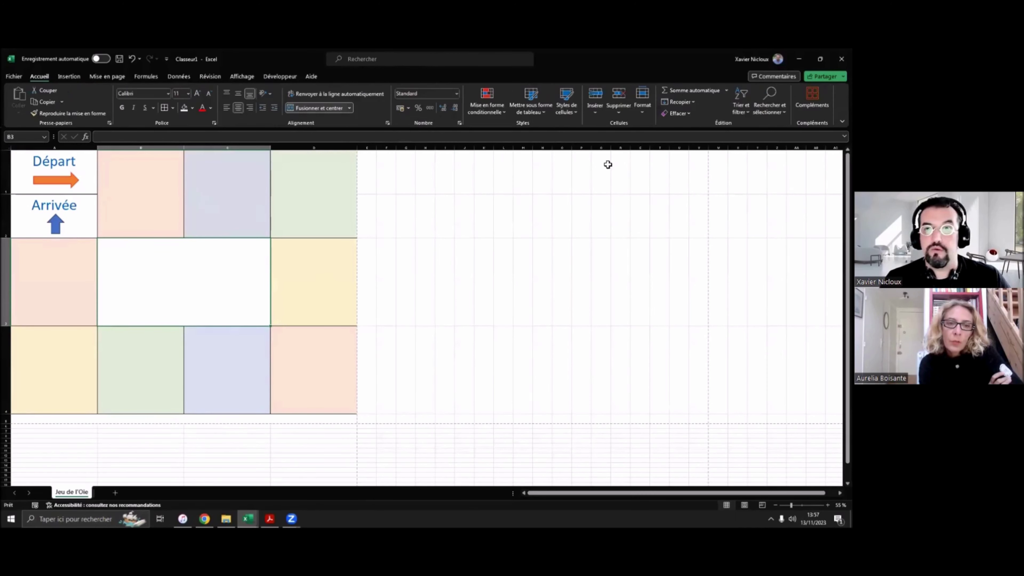
pyautogui.click(70, 78)
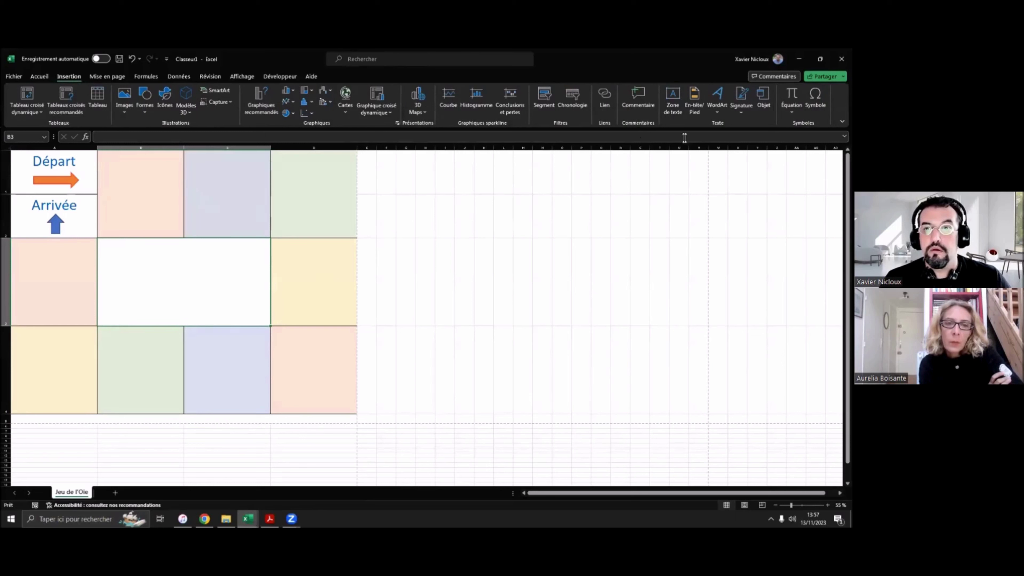
pyautogui.click(672, 106)
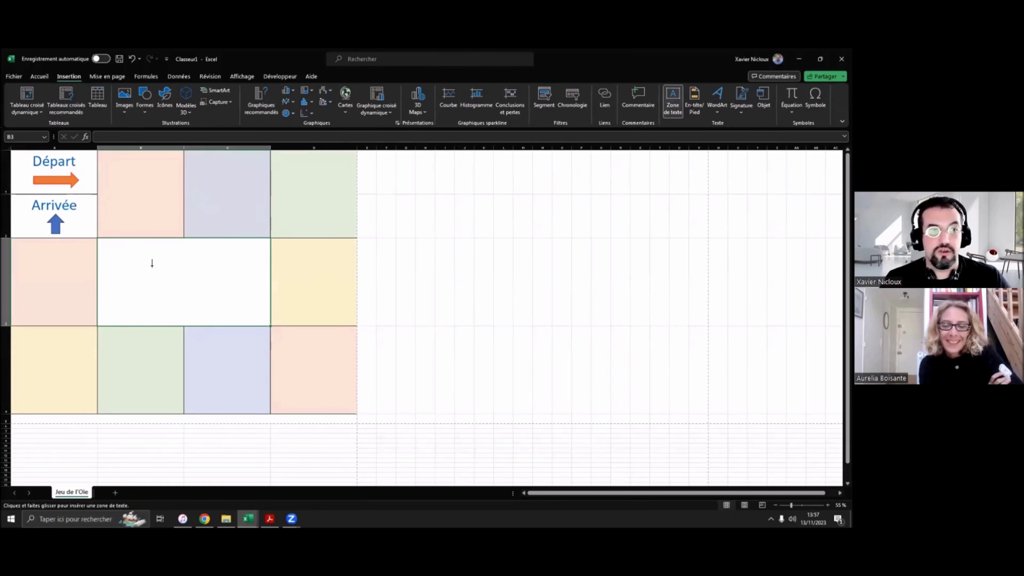
pyautogui.moveTo(151, 257); pyautogui.dragTo(254, 315)
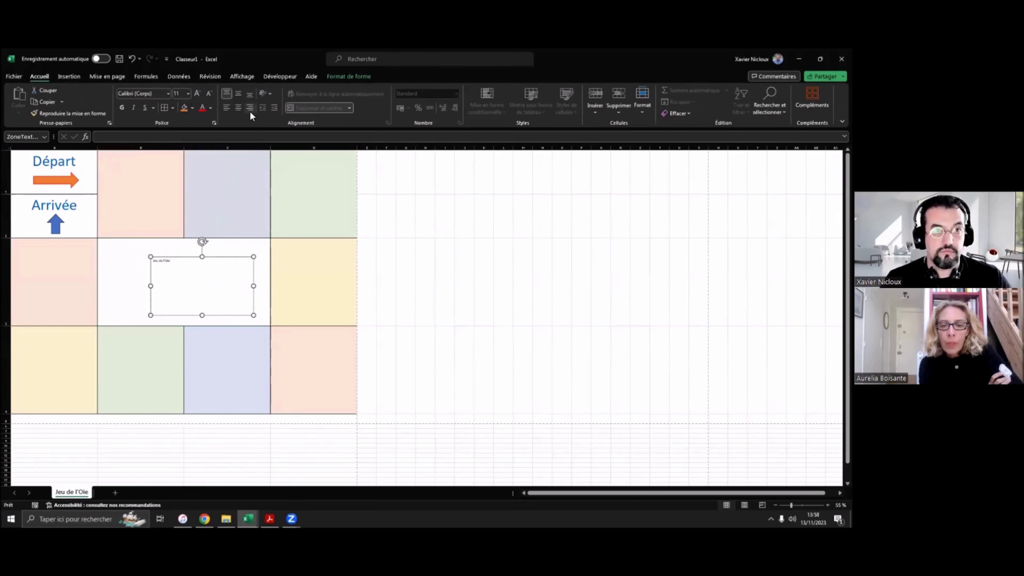
pyautogui.click(239, 108)
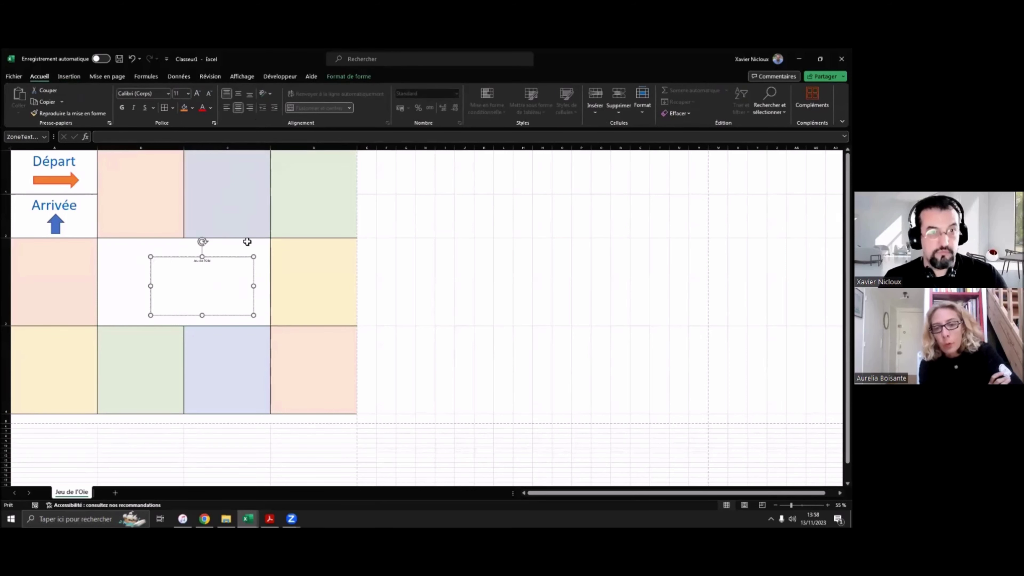
pyautogui.click(239, 94)
# Step: Enlarge the "Jeu de l'Oie" text to size 44, then narrow its text box and place it in the right half of the central cell
pyautogui.hotkey('ctrl', 'a')
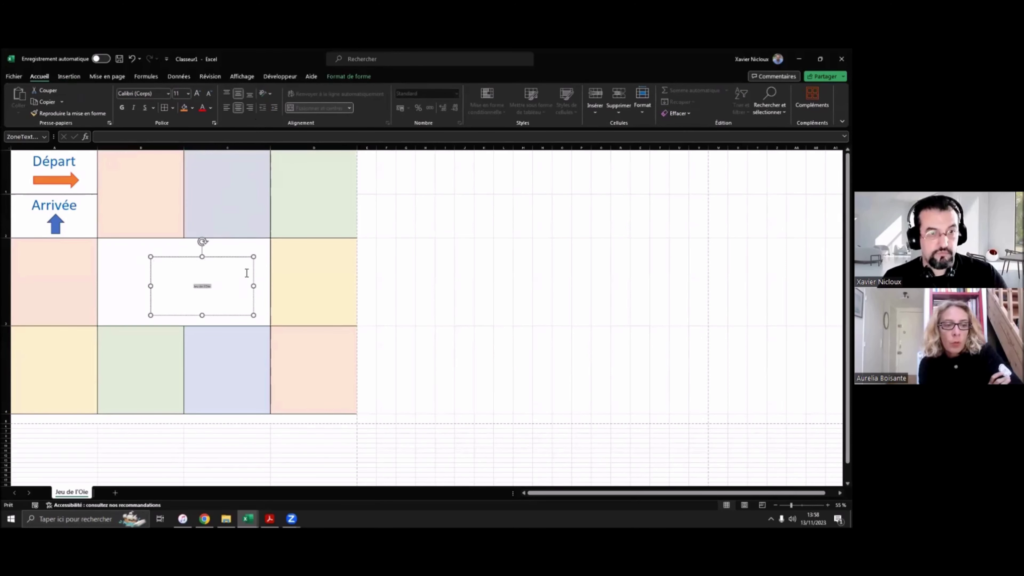
pyautogui.click(197, 93)
pyautogui.click(197, 94)
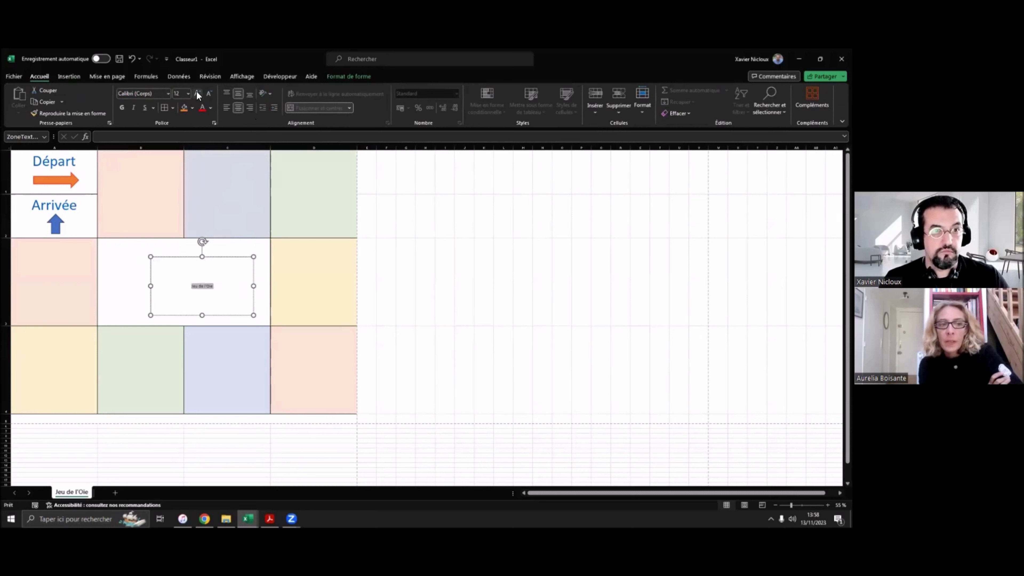
pyautogui.click(197, 93)
pyautogui.click(197, 93)
pyautogui.click(197, 93)
pyautogui.click(198, 94)
pyautogui.click(197, 93)
pyautogui.click(197, 94)
pyautogui.click(196, 91)
pyautogui.click(196, 91)
pyautogui.click(197, 91)
pyautogui.click(196, 91)
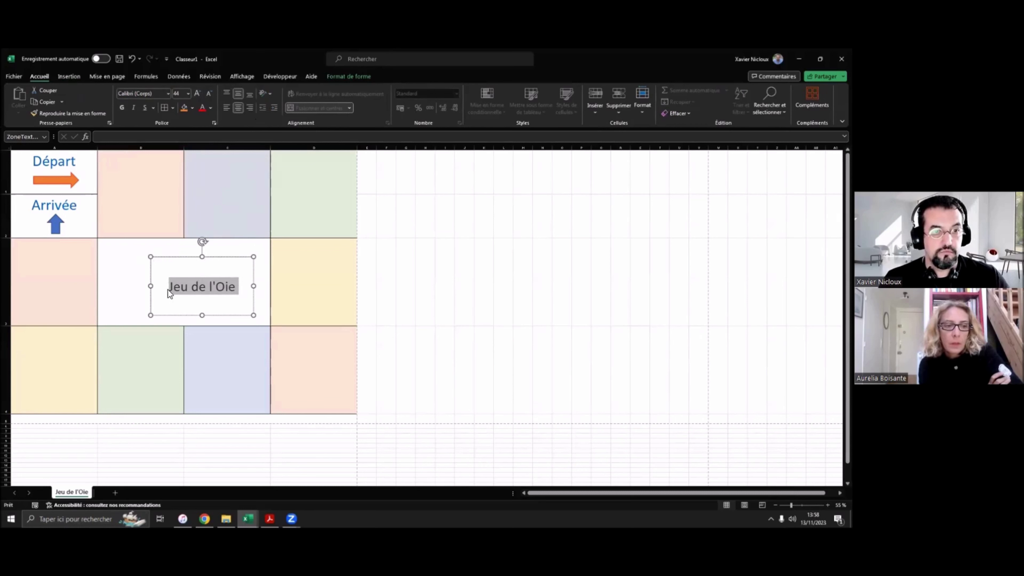
pyautogui.moveTo(149, 286); pyautogui.dragTo(213, 308)
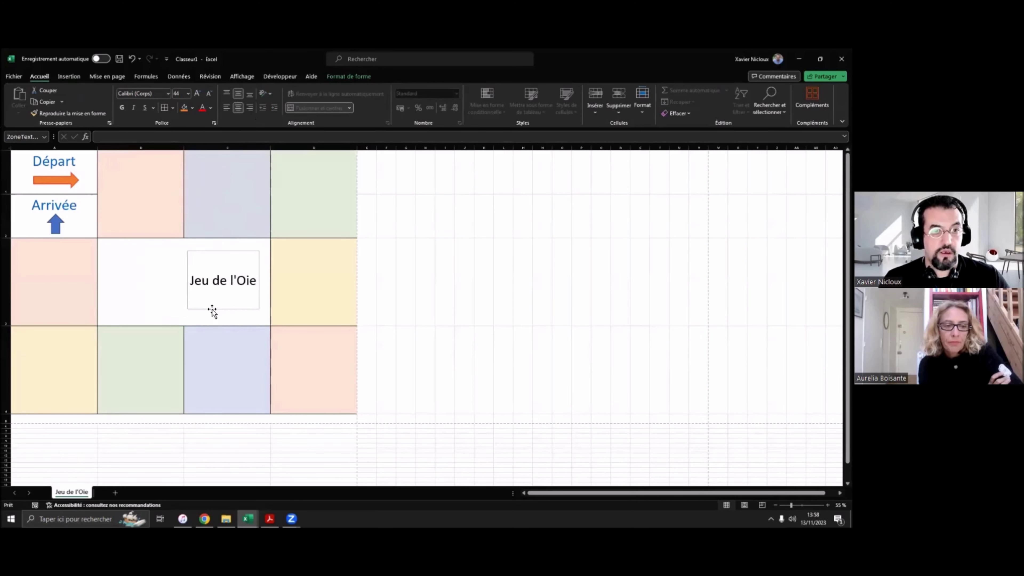
# Step: Insert the picture Jeu Oie.png from this device and position it beside the text box in the left half of the central cell
pyautogui.click(137, 300)
pyautogui.click(68, 77)
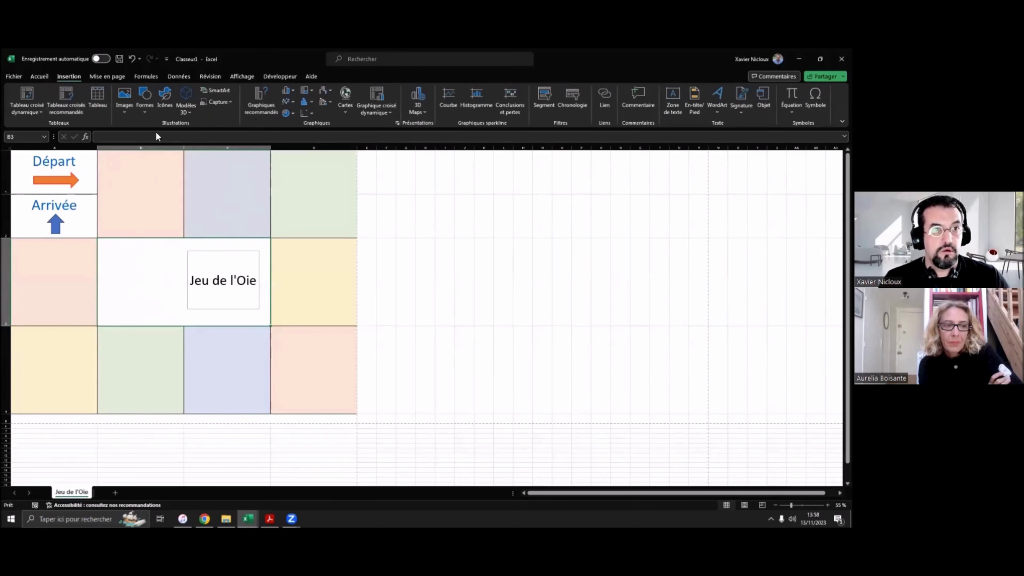
pyautogui.click(121, 99)
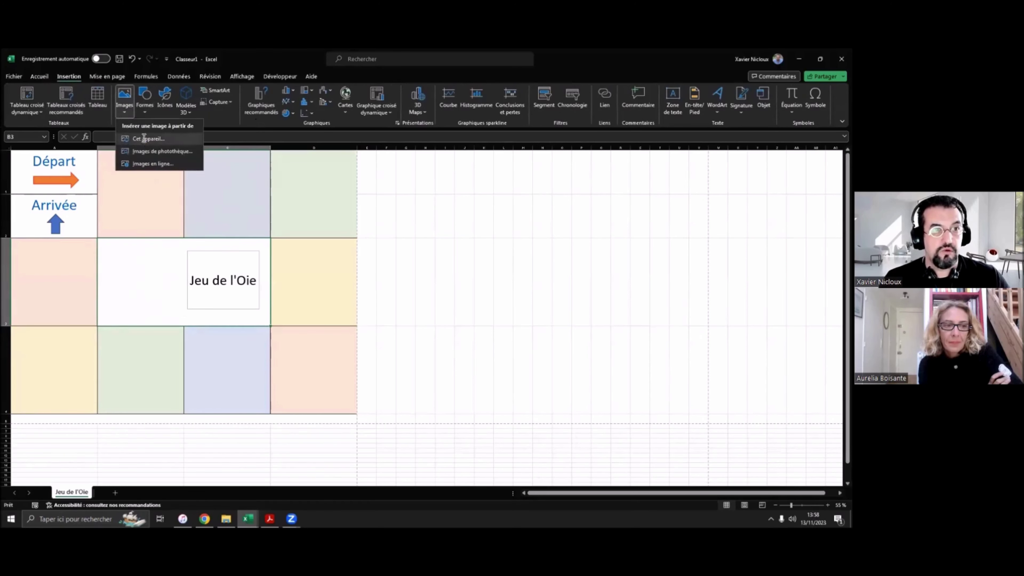
pyautogui.click(144, 139)
pyautogui.doubleClick(414, 162)
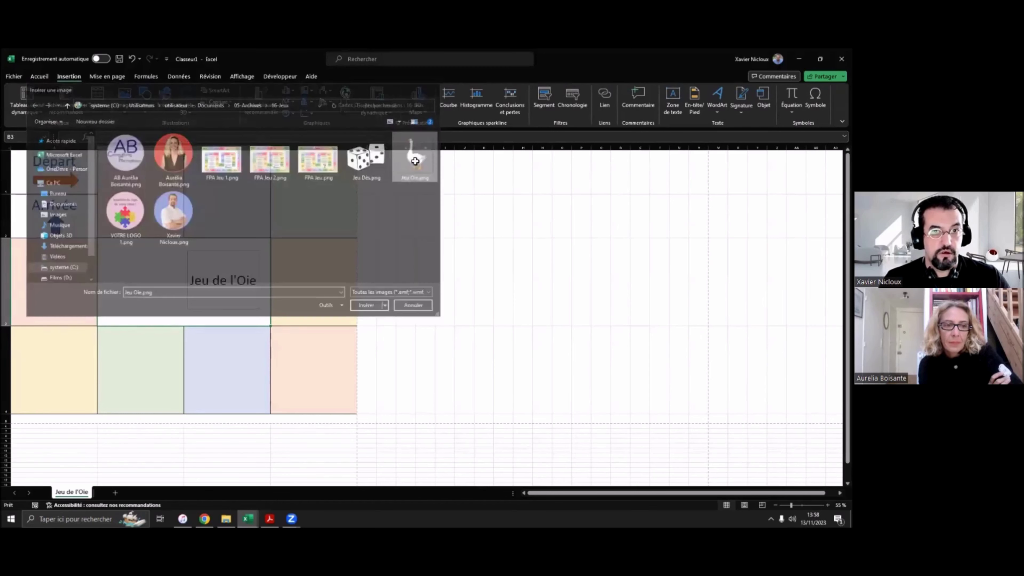
pyautogui.moveTo(137, 278)
pyautogui.mouseDown()
pyautogui.moveTo(172, 318)
pyautogui.moveTo(156, 280)
pyautogui.mouseUp()
pyautogui.click(365, 320)
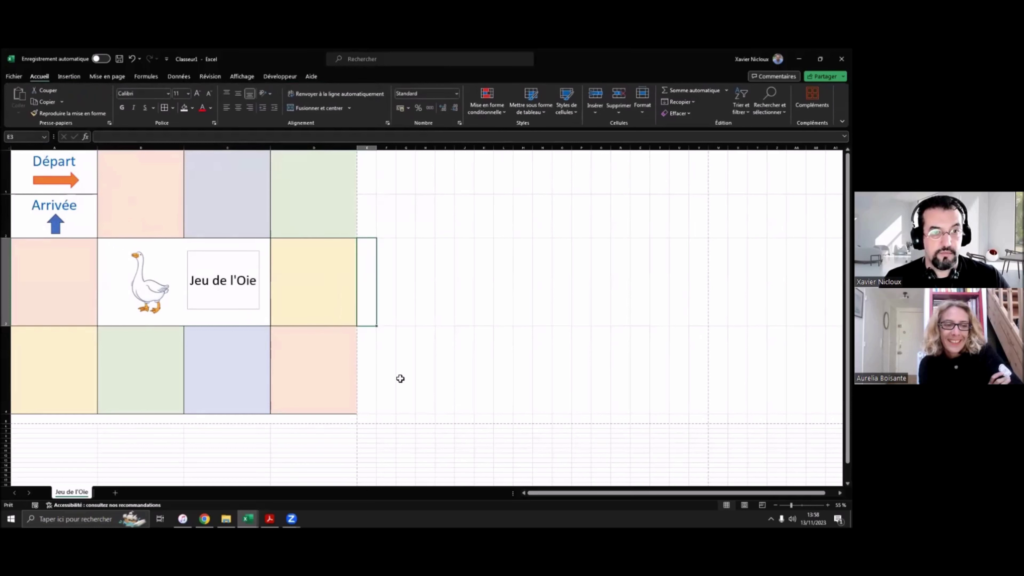
pyautogui.click(400, 379)
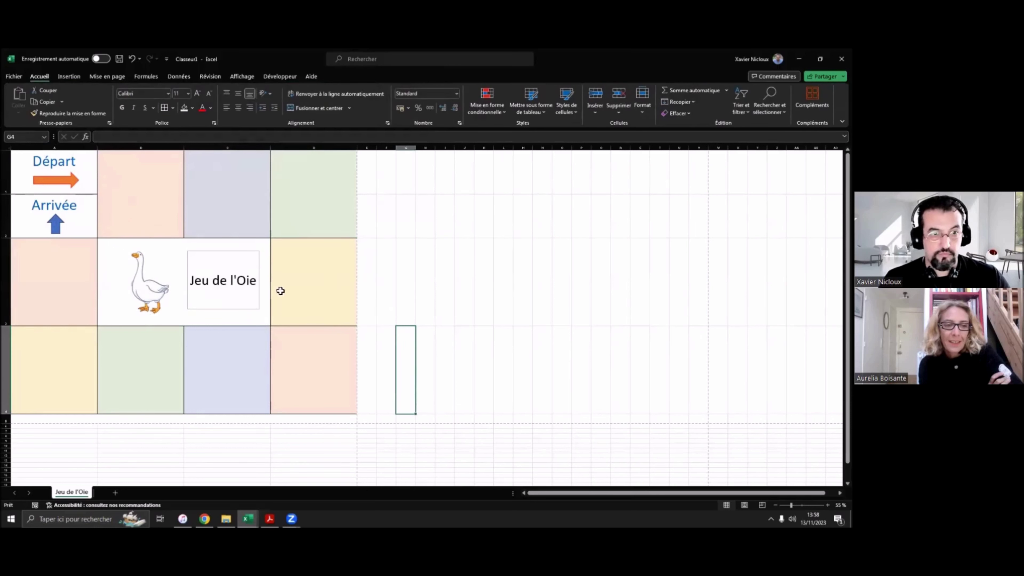
# Step: Enter "Question N°1" in the light orange square B1 and reselect that cell
pyautogui.click(142, 203)
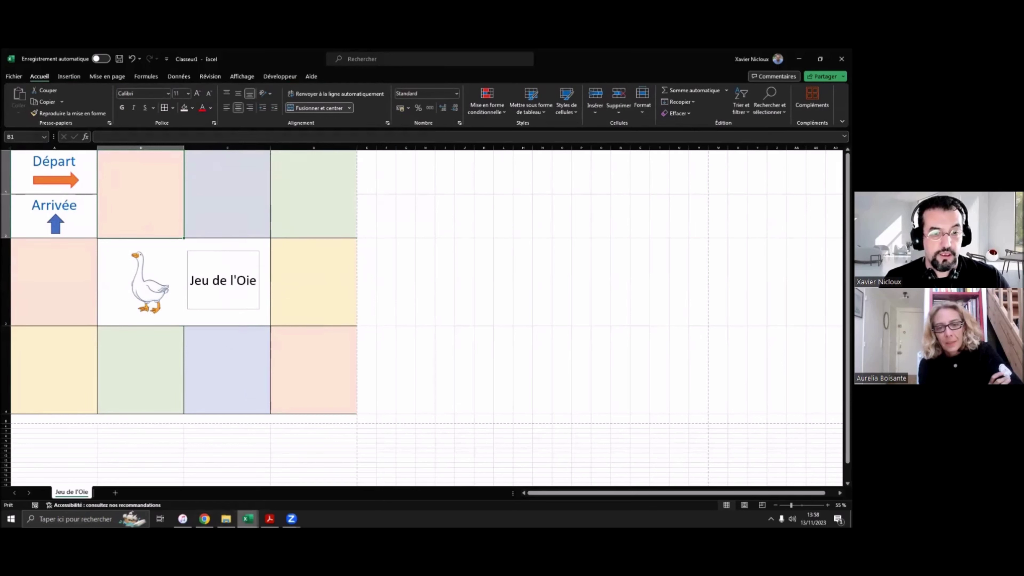
pyautogui.moveTo(248, 519)
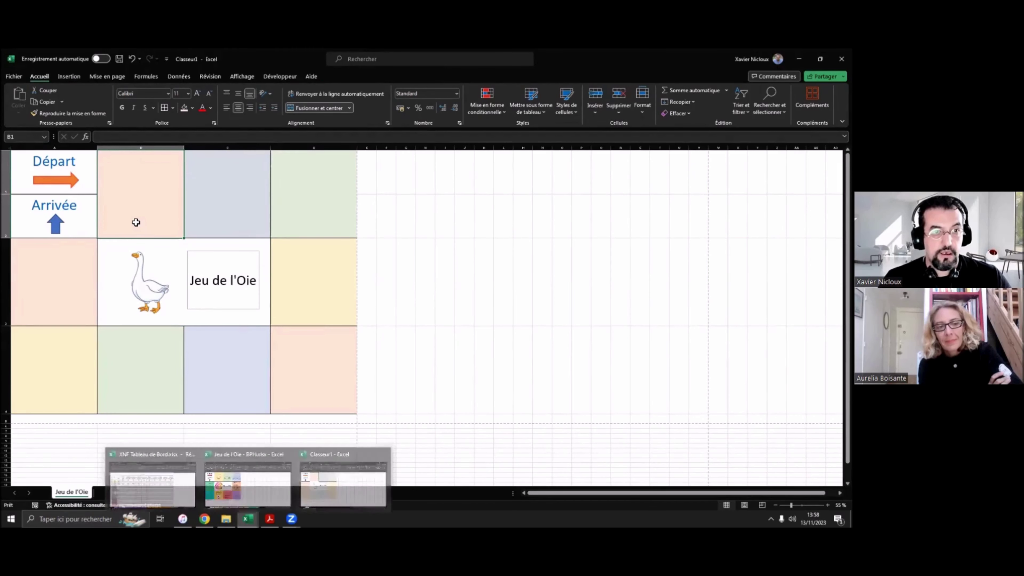
pyautogui.doubleClick(175, 193)
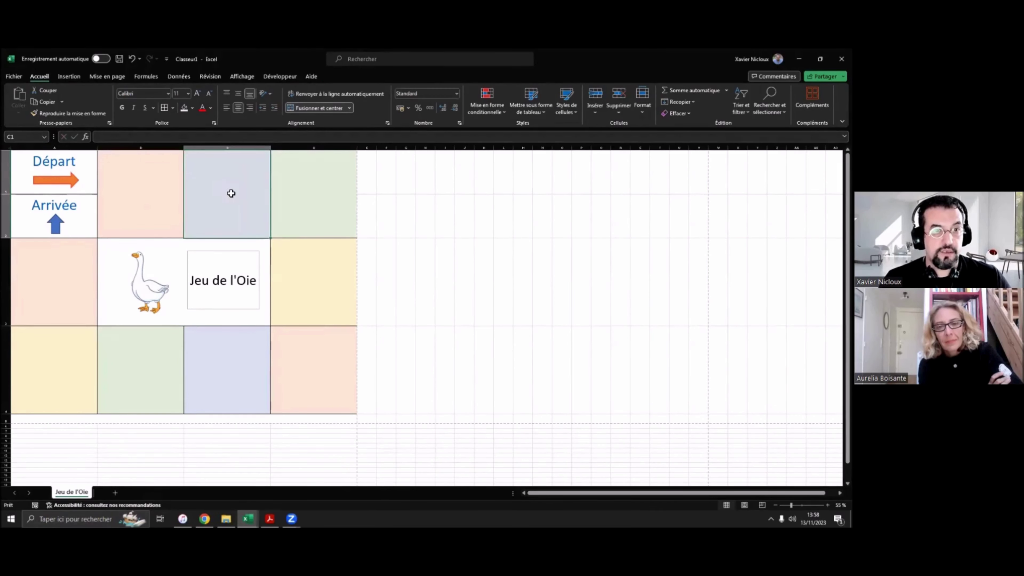
pyautogui.write('Question N°1')
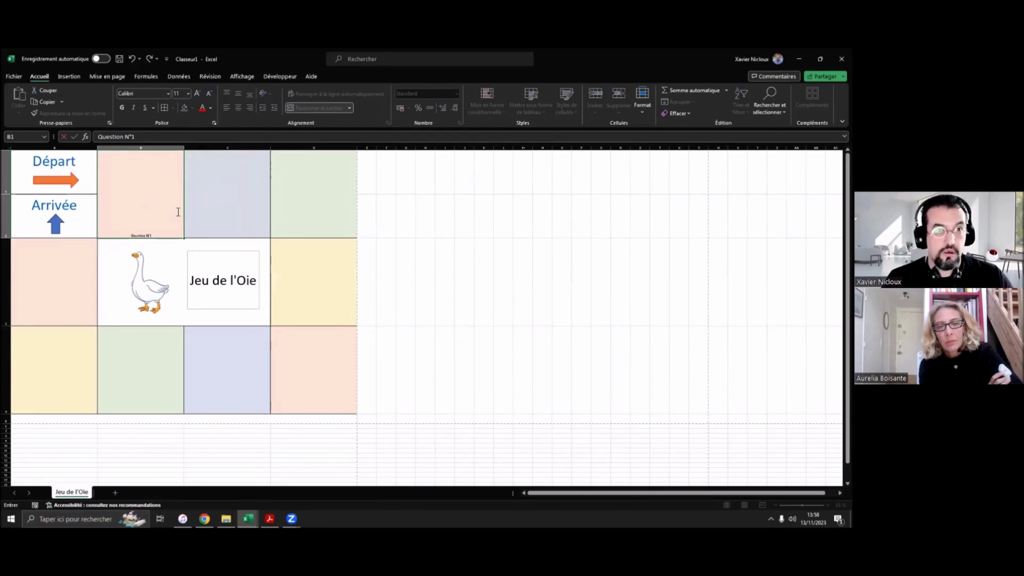
pyautogui.click(211, 201)
pyautogui.click(144, 222)
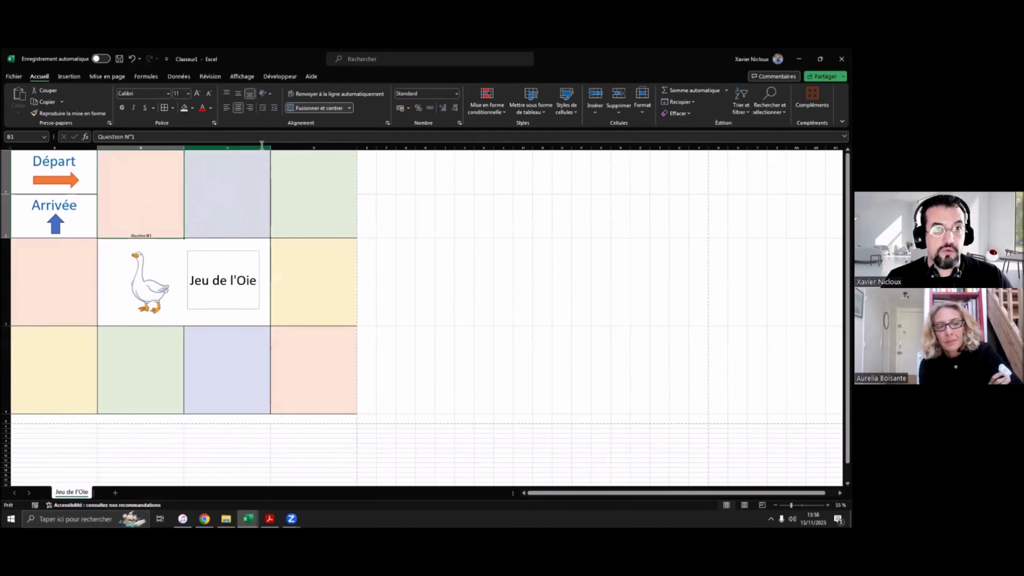
# Step: Centre "Question N°1" vertically in cell B1 and enlarge its text to size 28
pyautogui.click(238, 94)
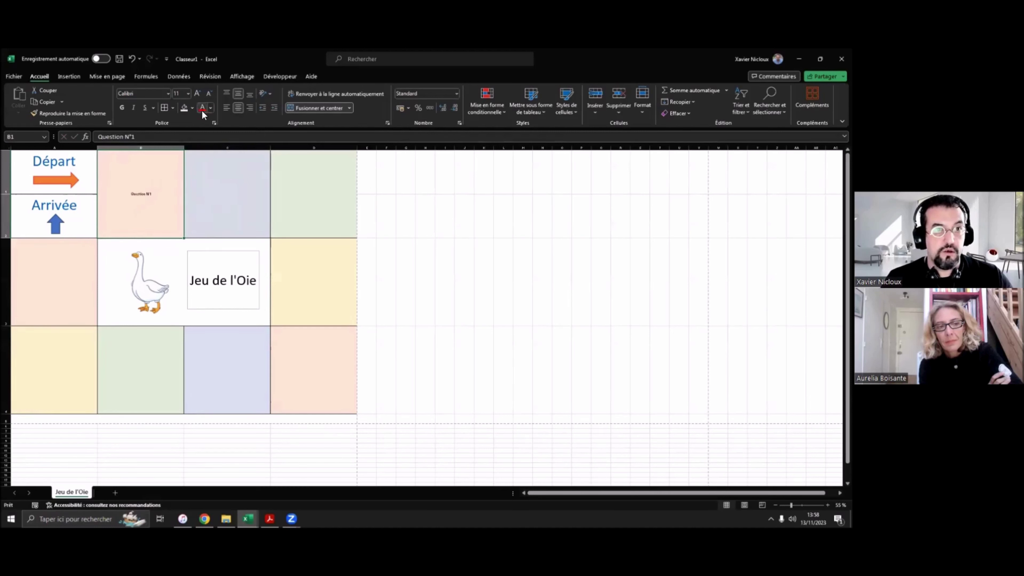
pyautogui.click(197, 96)
pyautogui.click(197, 96)
pyautogui.click(197, 95)
pyautogui.click(197, 95)
pyautogui.click(196, 96)
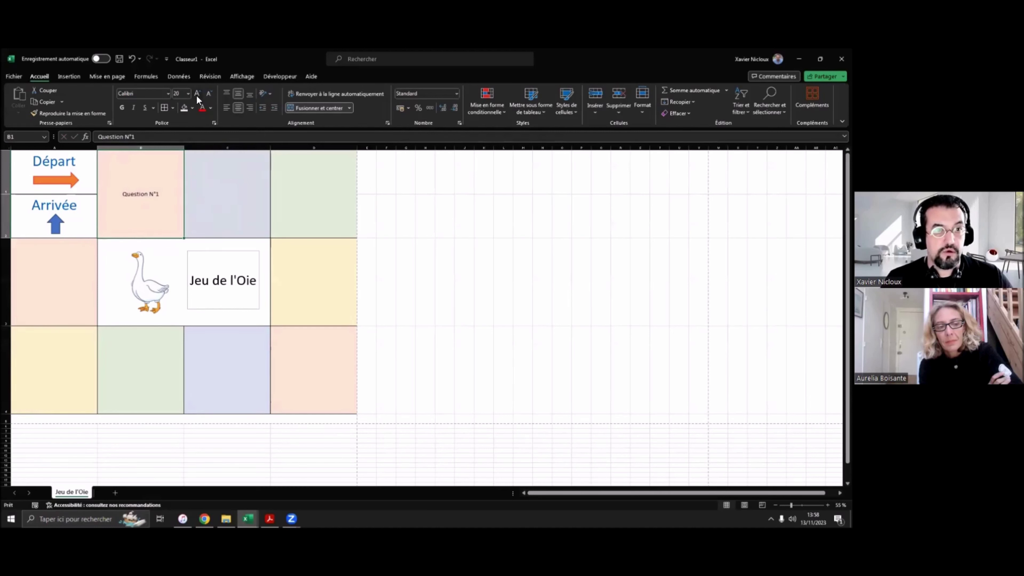
pyautogui.click(197, 95)
pyautogui.click(197, 95)
pyautogui.click(196, 94)
pyautogui.click(196, 94)
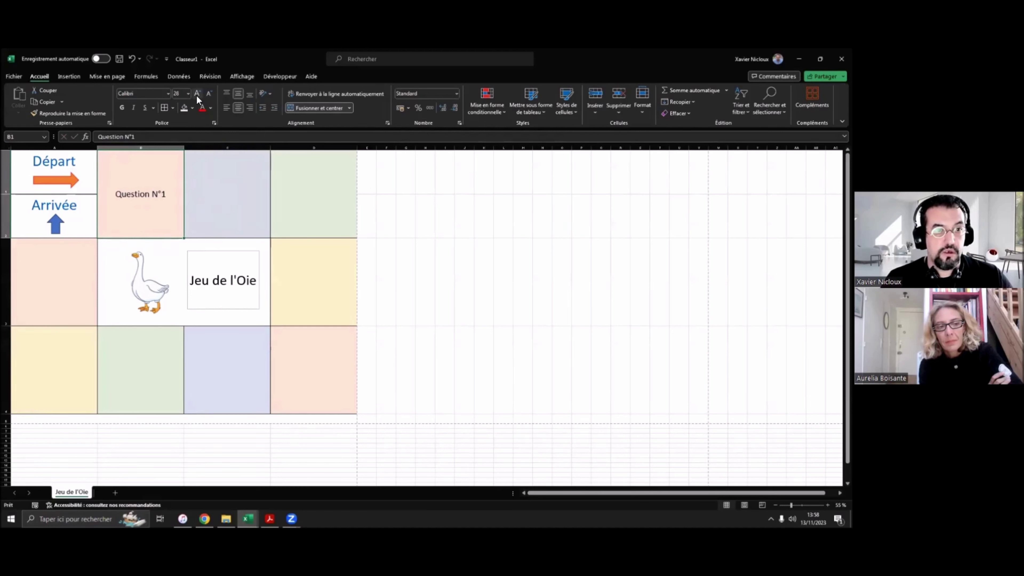
# Step: Below "Question N°1" in cell B1, leave an empty line and add the text "Pose ma première question ?"
pyautogui.doubleClick(167, 196)
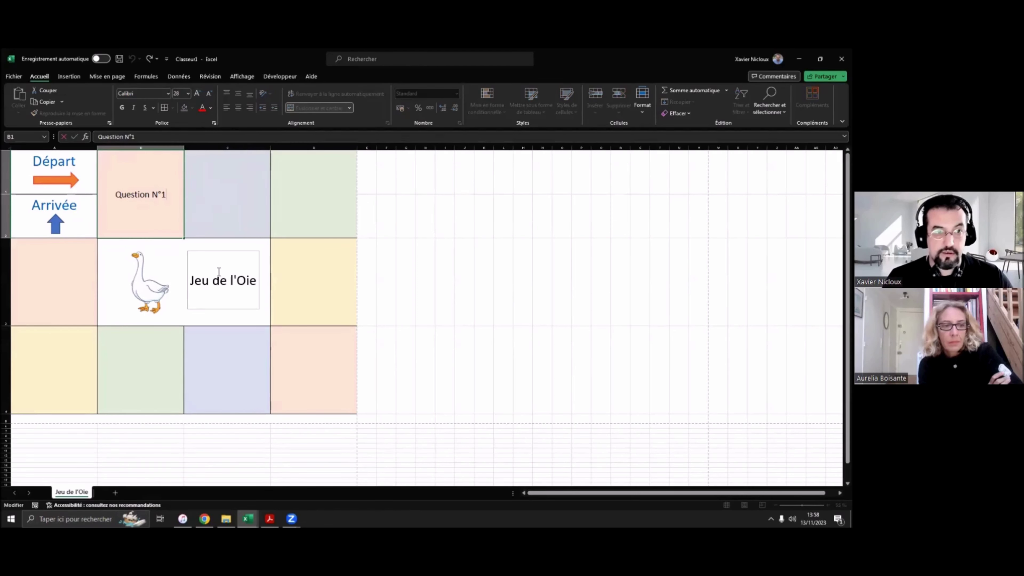
pyautogui.hotkey('alt', 'Return')
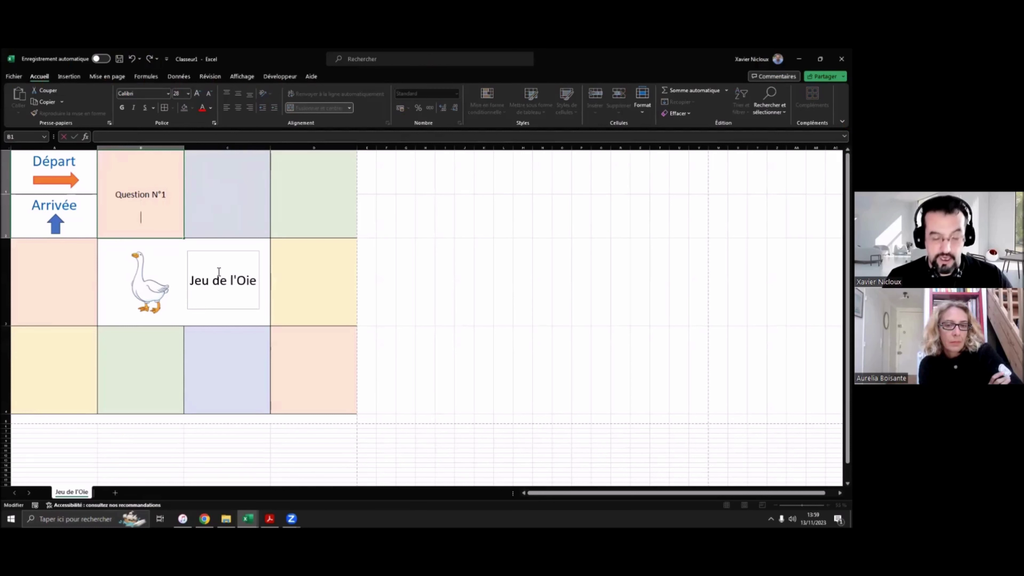
pyautogui.write('Pose ma')
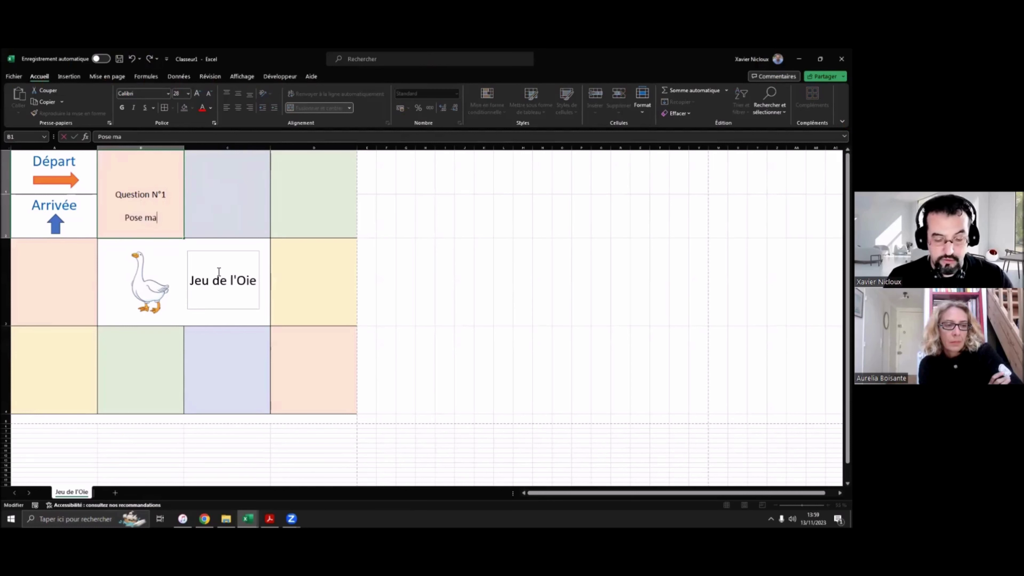
pyautogui.write(' première')
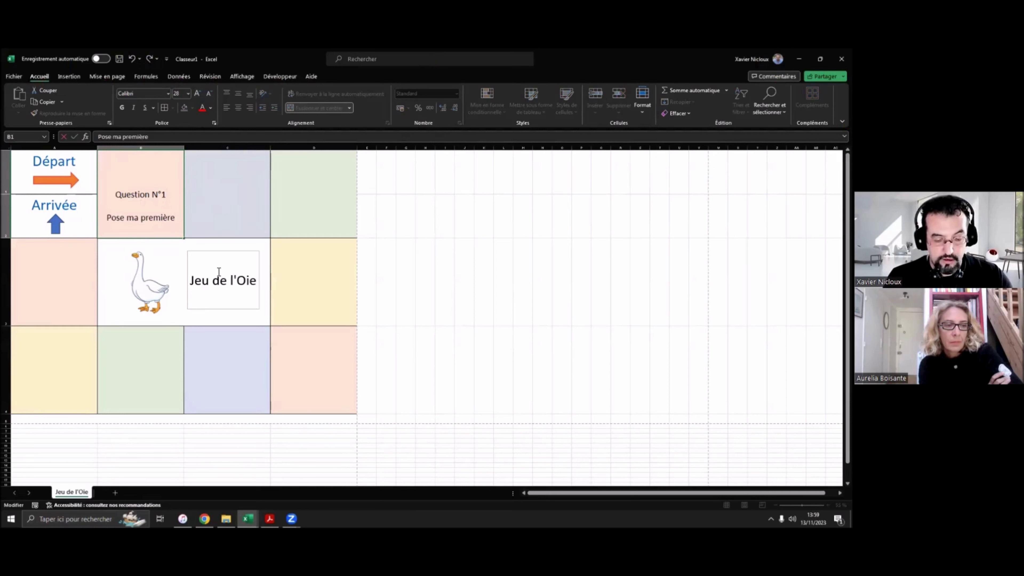
pyautogui.write(' question')
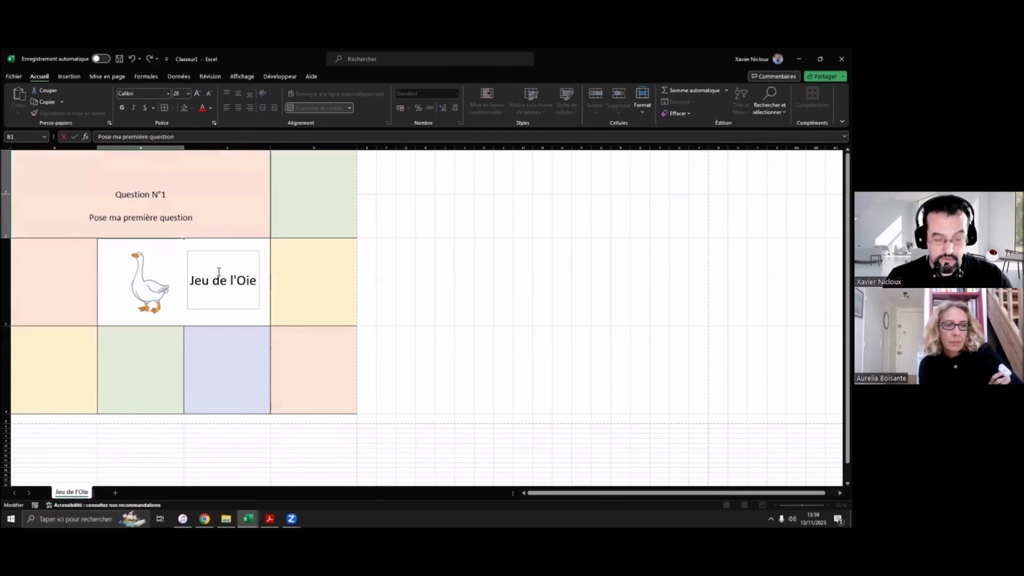
pyautogui.write(' ?')
pyautogui.press('Return')
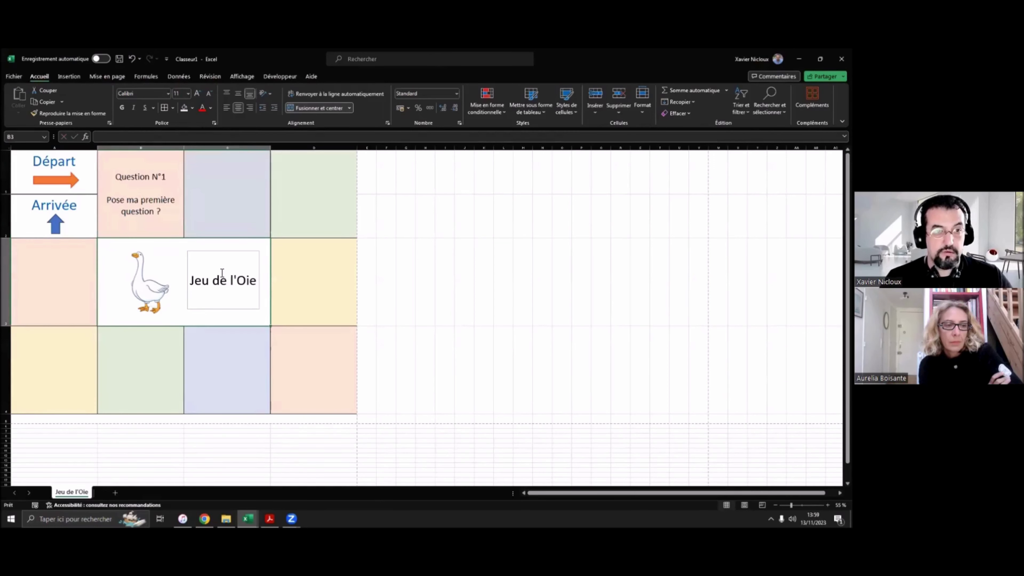
# Step: Enter "Question N°2" in the light blue square C1 and reselect that cell
pyautogui.click(221, 209)
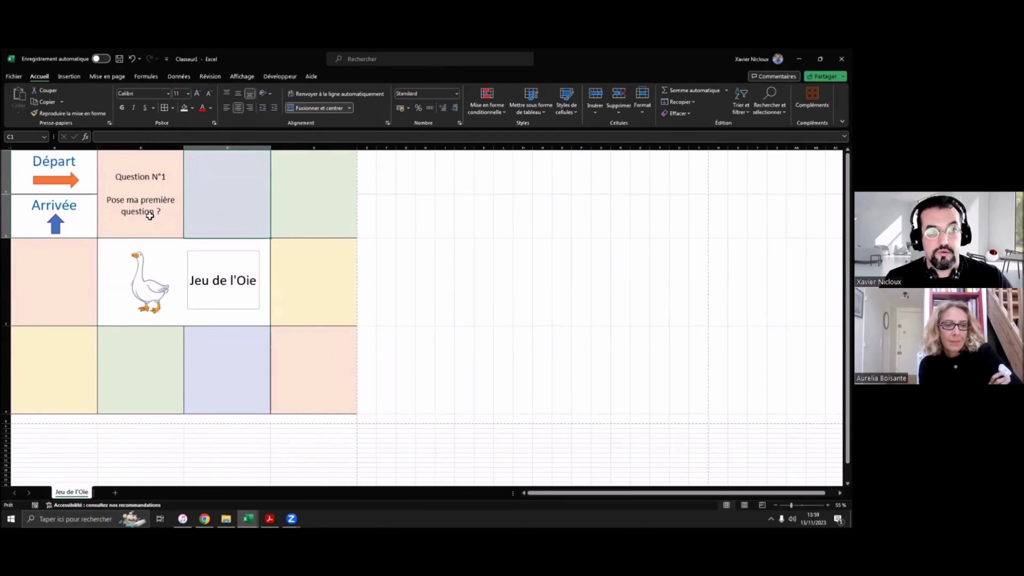
pyautogui.write('Question')
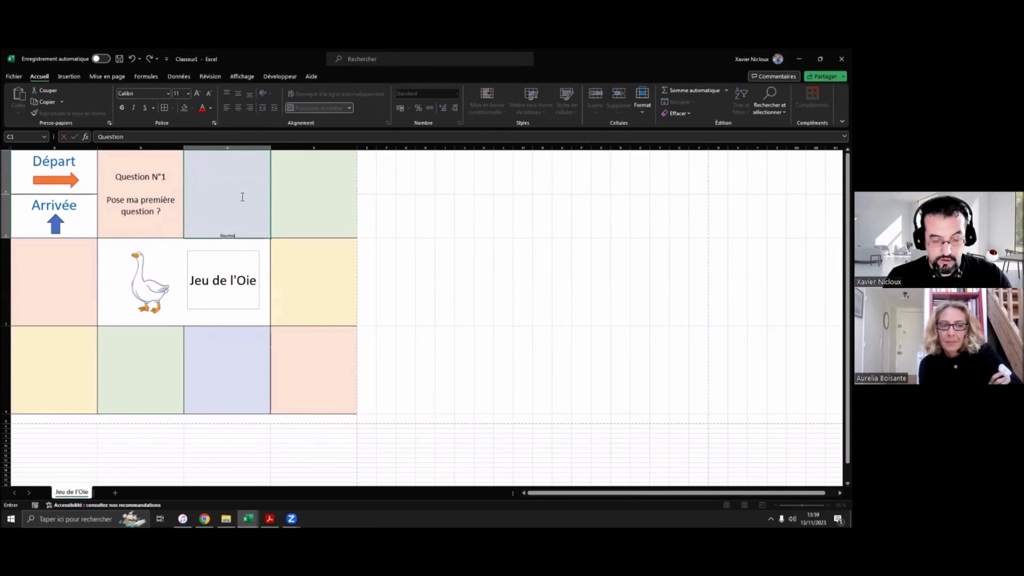
pyautogui.write(' N°2')
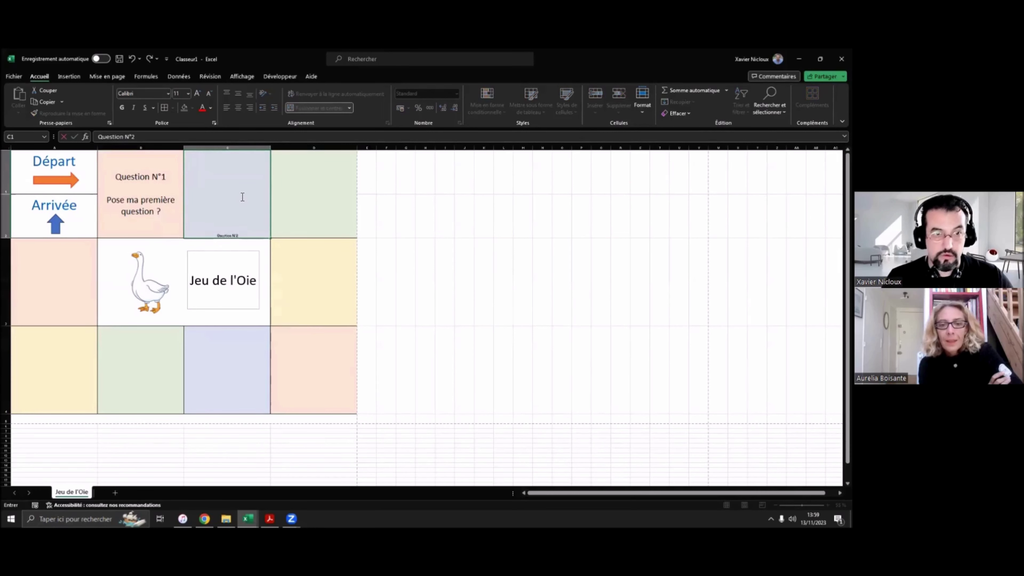
pyautogui.press('Return')
pyautogui.click(242, 196)
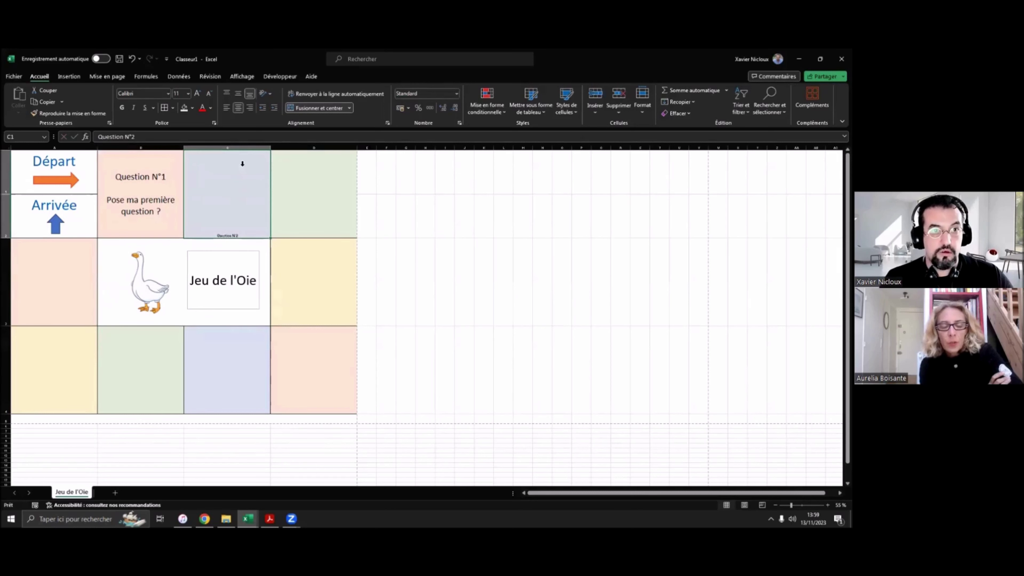
# Step: Centre "Question N°2" vertically in cell C1 and enlarge its text to size 28
pyautogui.click(240, 94)
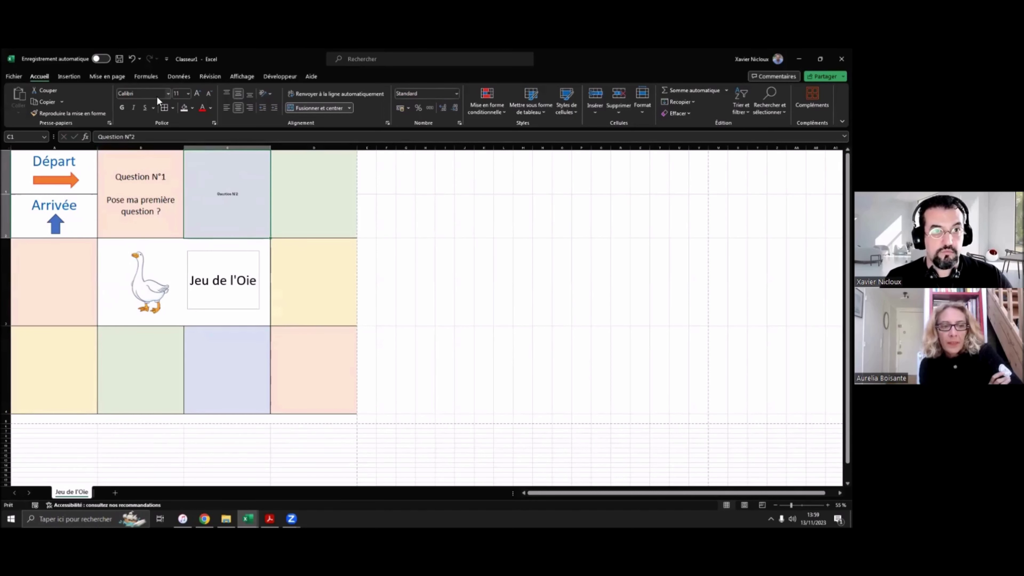
pyautogui.click(197, 93)
pyautogui.click(198, 93)
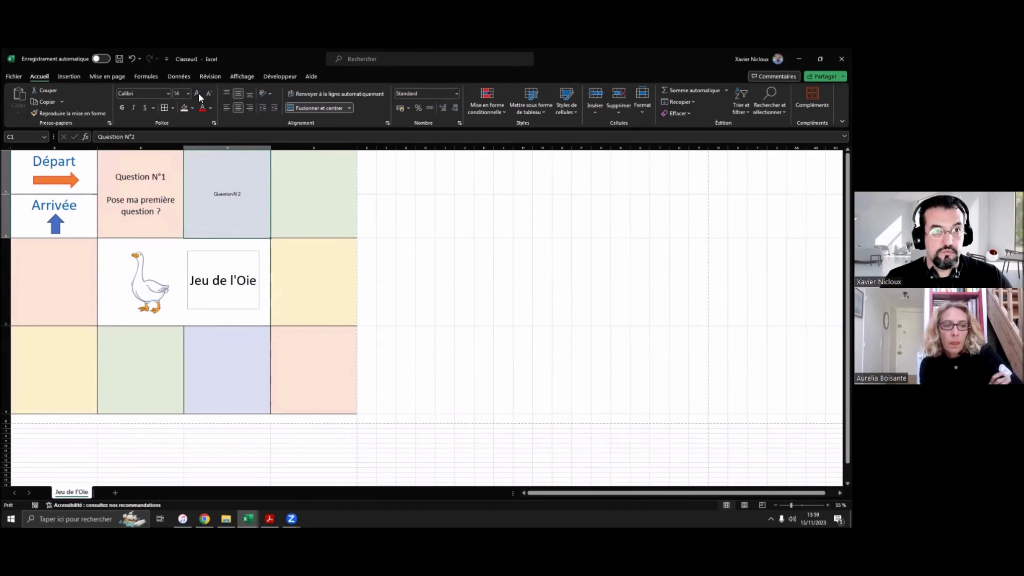
pyautogui.click(198, 93)
pyautogui.click(197, 93)
pyautogui.click(198, 93)
pyautogui.click(198, 93)
pyautogui.click(197, 93)
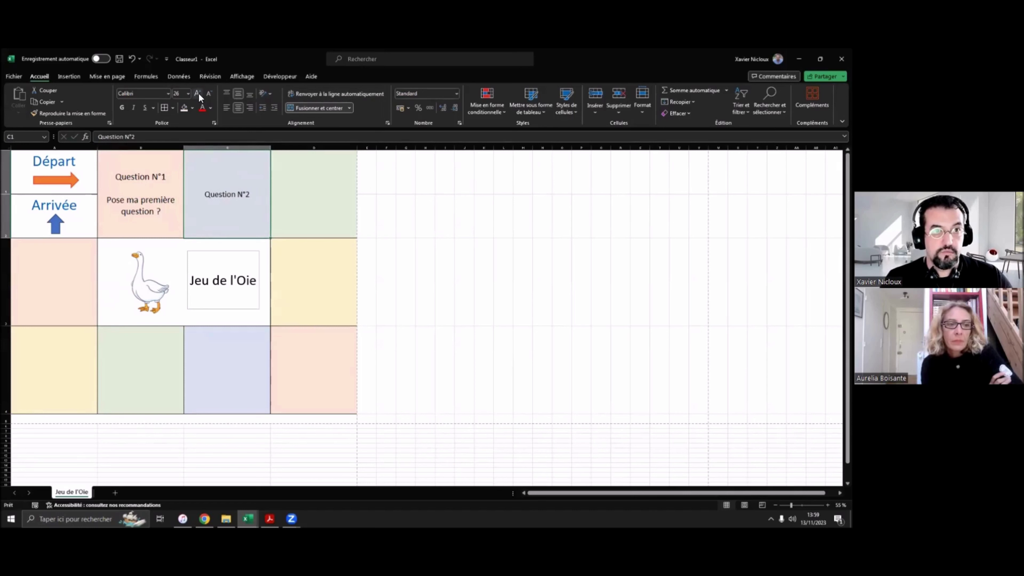
pyautogui.click(197, 94)
pyautogui.click(198, 93)
# Step: Below "Question N°2" in cell C1, leave an empty line and add the text "Je pose la question ?"
pyautogui.doubleClick(253, 194)
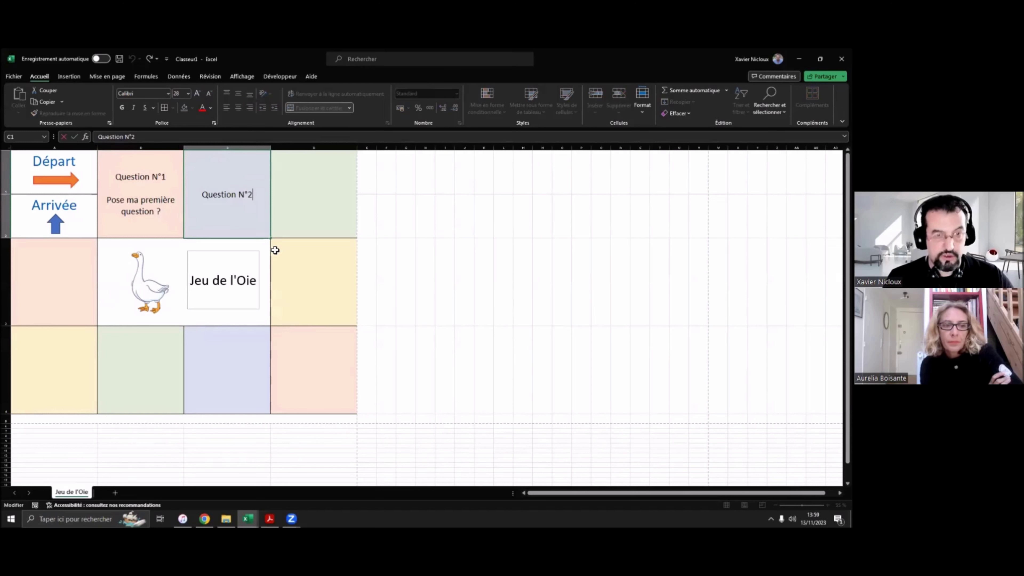
pyautogui.hotkey('alt', 'Return')
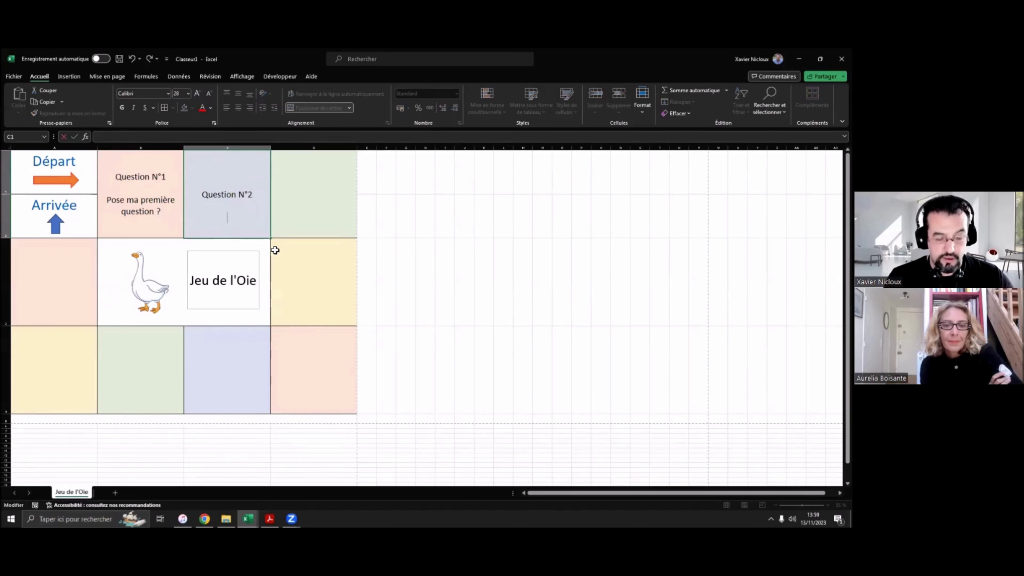
pyautogui.write('Je')
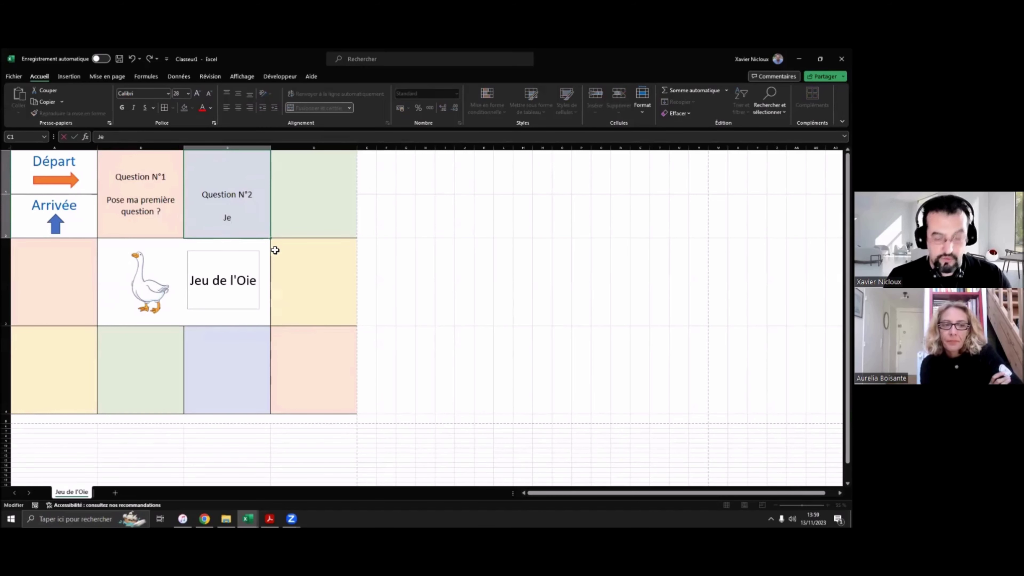
pyautogui.write(' pose l')
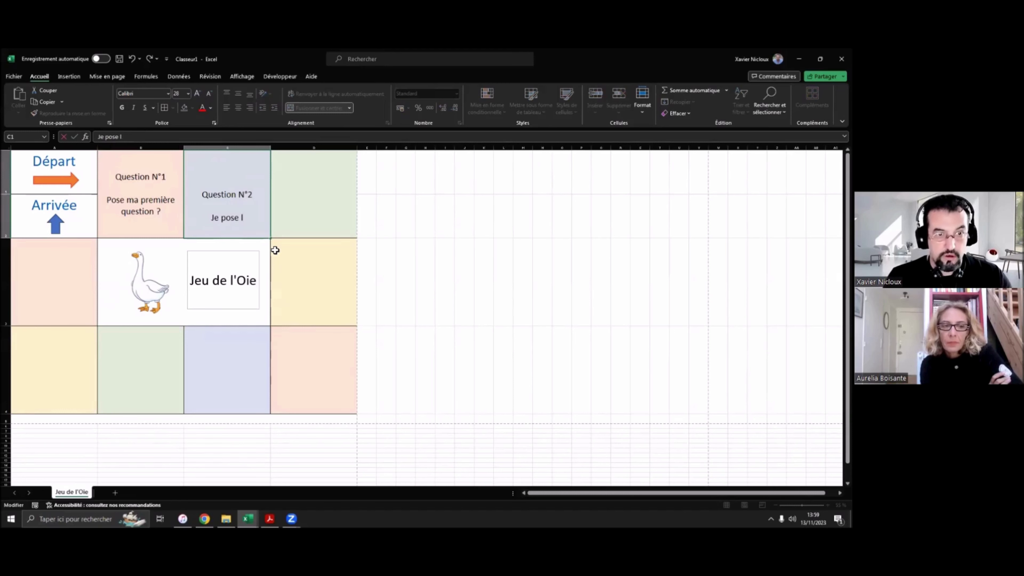
pyautogui.write('a ques')
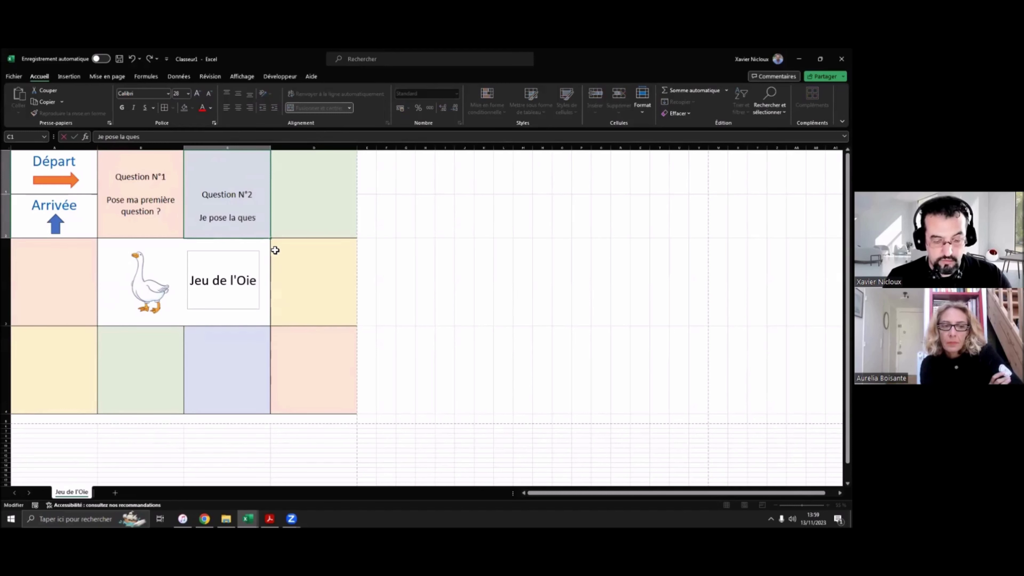
pyautogui.write('tion ?')
pyautogui.press('Return')
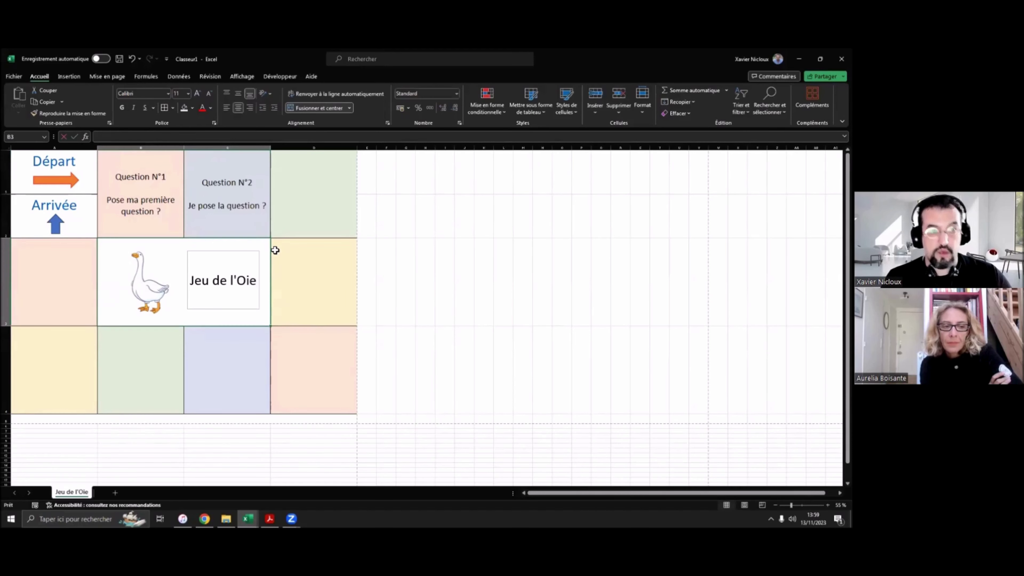
# Step: Enter "Coordonnée du formateur" in the merged row A5 beneath the game board
pyautogui.click(316, 229)
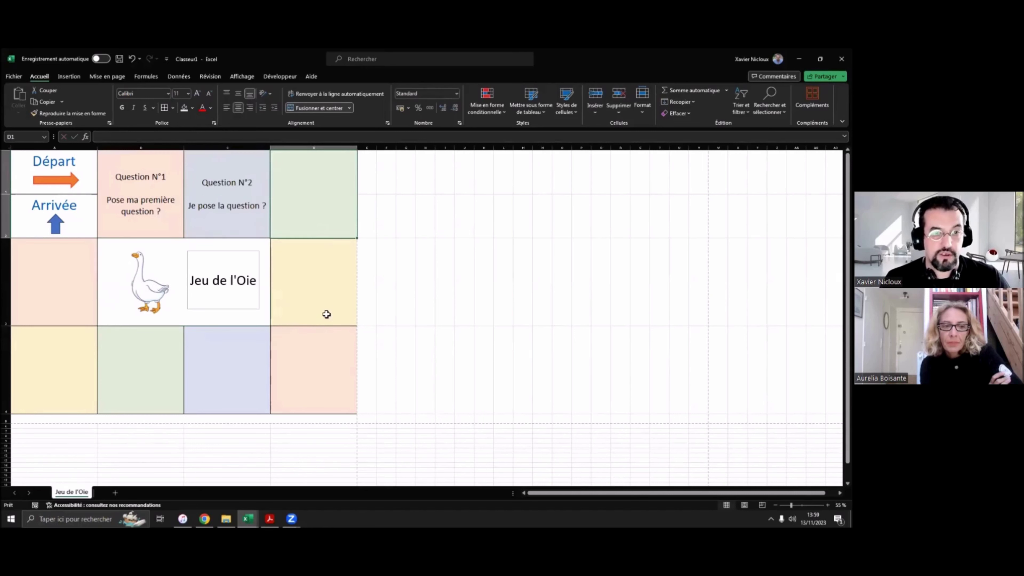
pyautogui.click(225, 422)
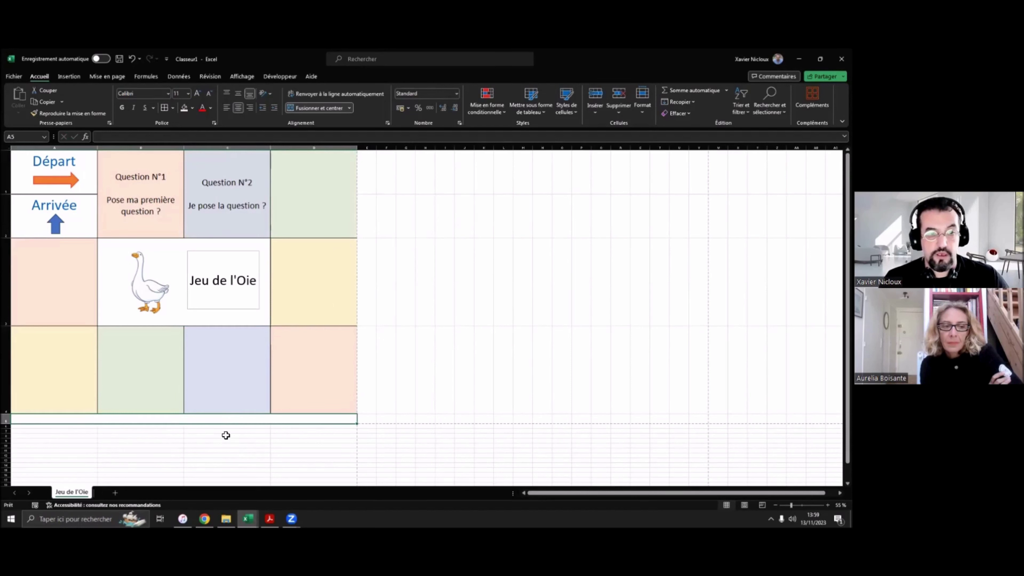
pyautogui.write('c')
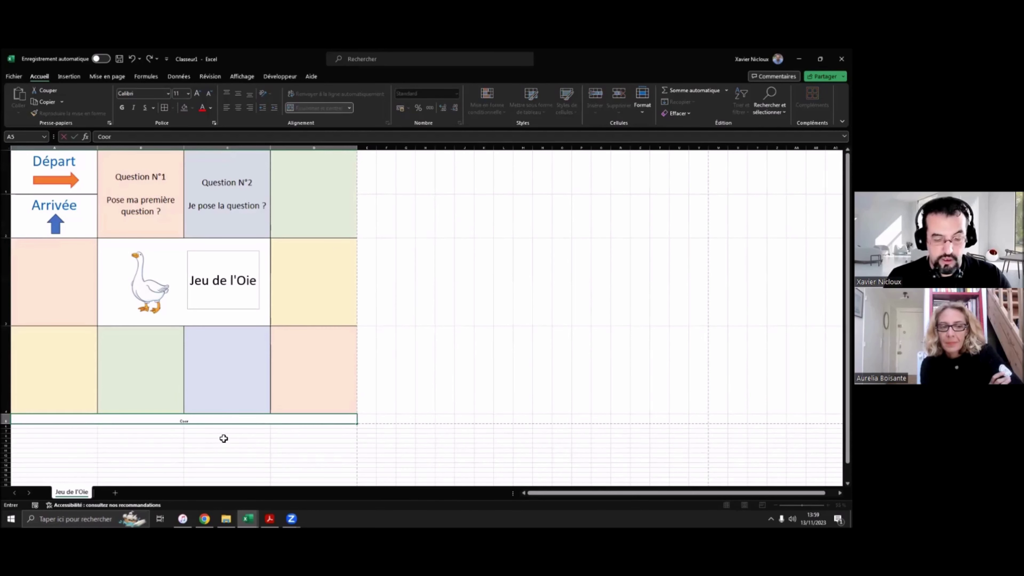
pyautogui.write('oordonnée du formateur')
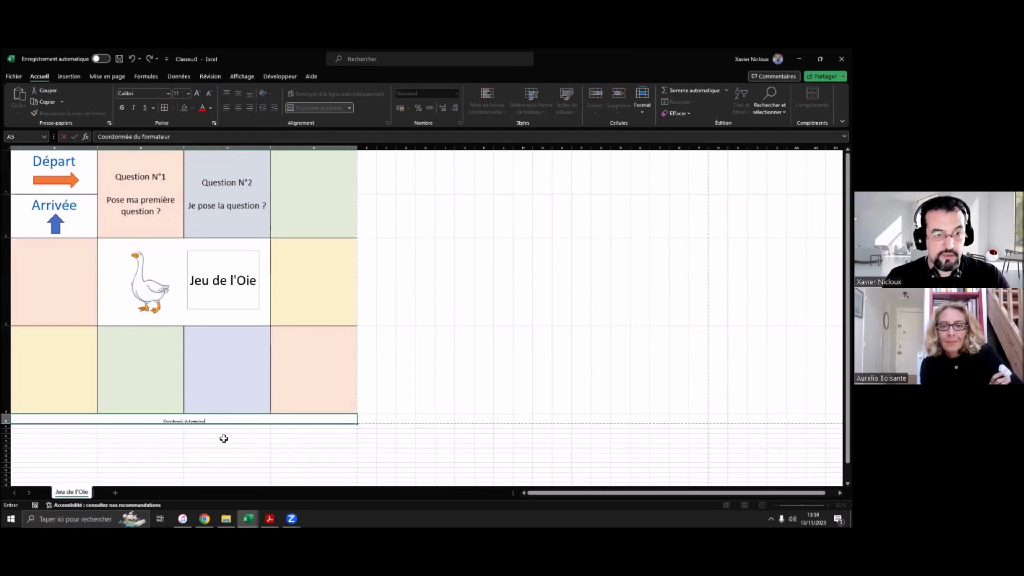
pyautogui.press('Return')
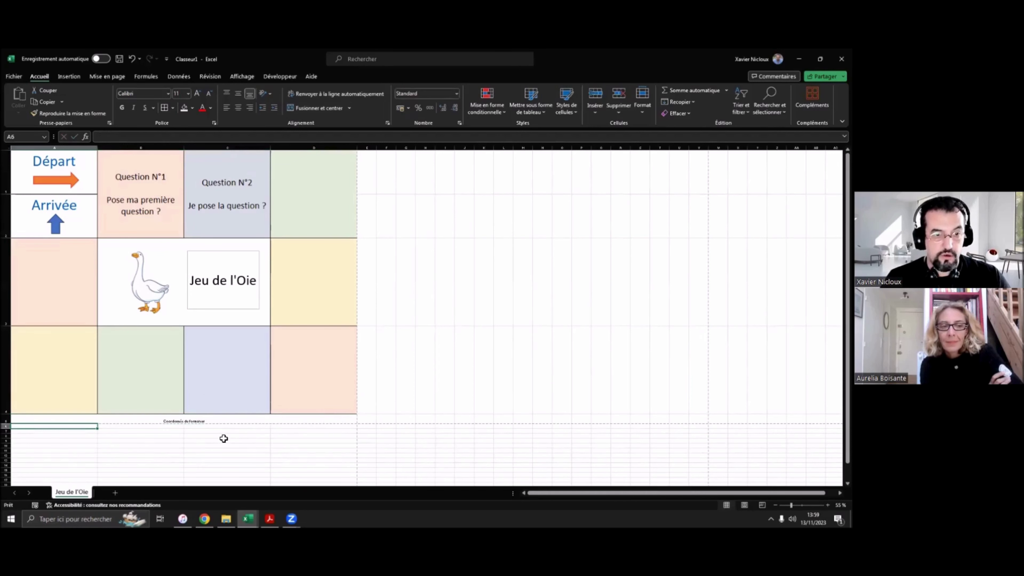
# Step: Enlarge the "Coordonnée du formateur" text in A5 to size 16 and centre it vertically
pyautogui.click(210, 421)
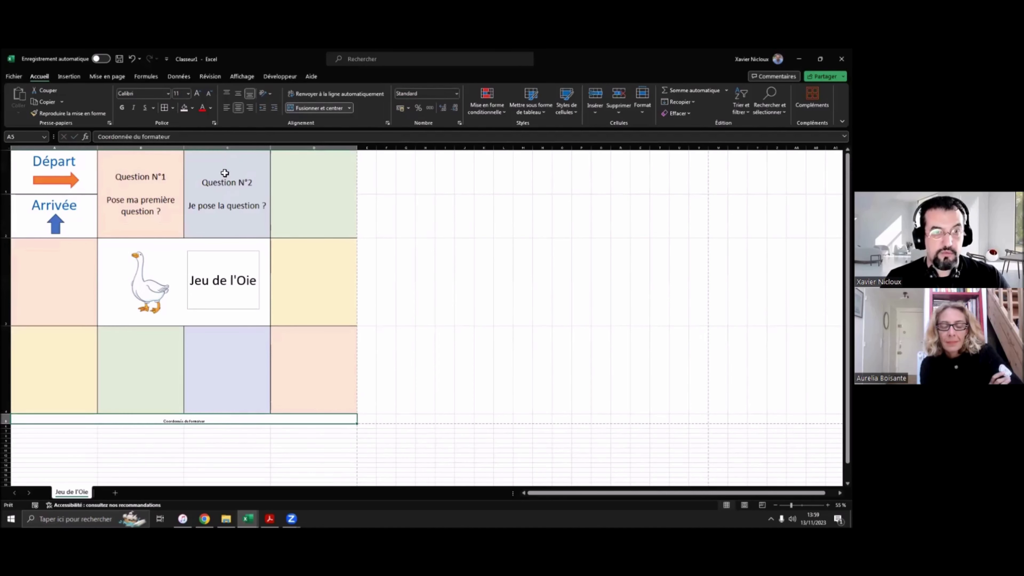
pyautogui.click(198, 92)
pyautogui.click(197, 93)
pyautogui.click(197, 93)
pyautogui.click(238, 93)
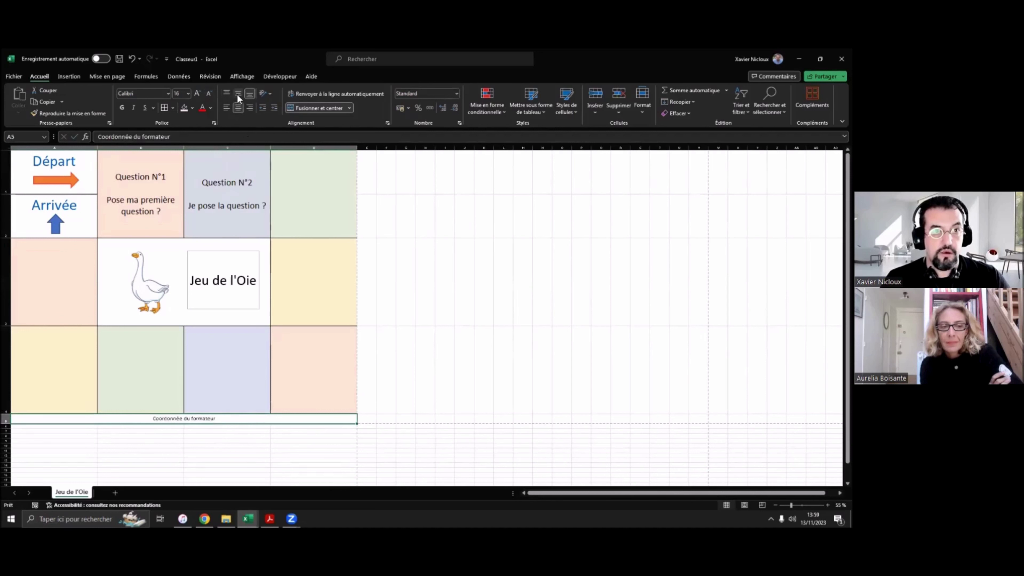
# Step: Try adding a colon after "Coordonnée du formateur" in A5, remove it again and reselect the cell
pyautogui.doubleClick(238, 420)
pyautogui.write(':')
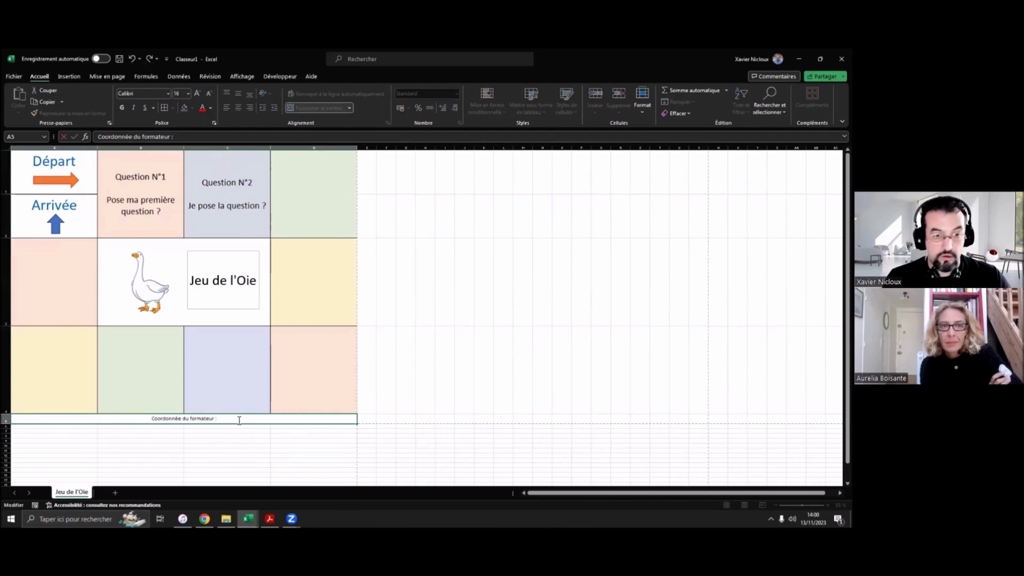
pyautogui.press('BackSpace')
pyautogui.press('BackSpace')
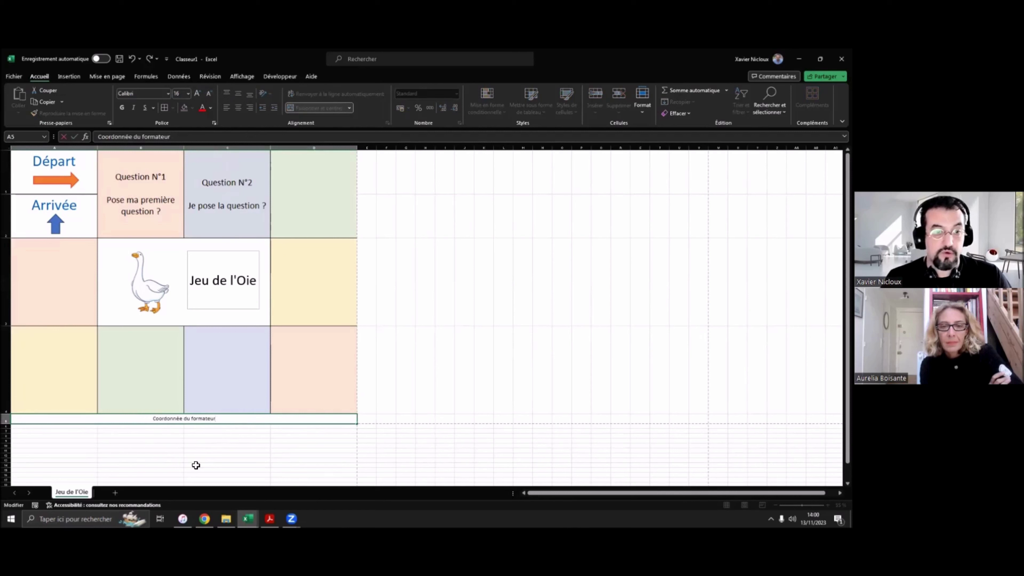
pyautogui.click(203, 450)
pyautogui.click(211, 419)
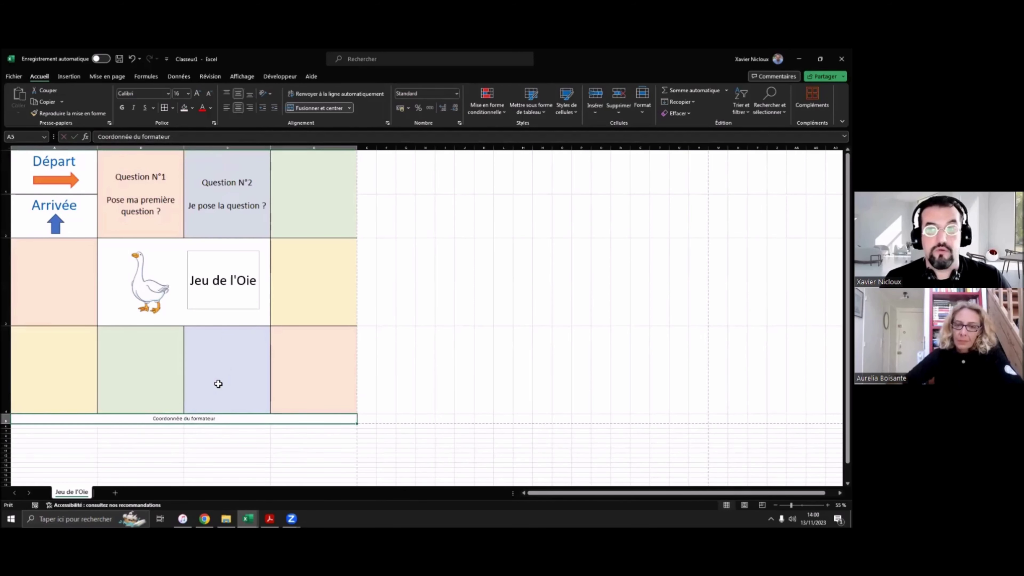
pyautogui.click(187, 324)
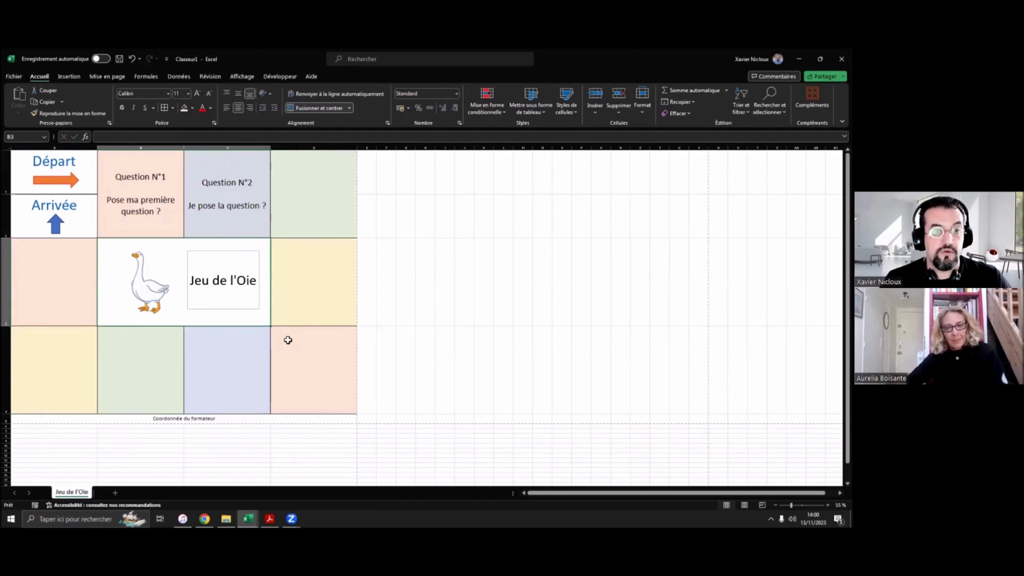
pyautogui.click(386, 341)
pyautogui.click(232, 310)
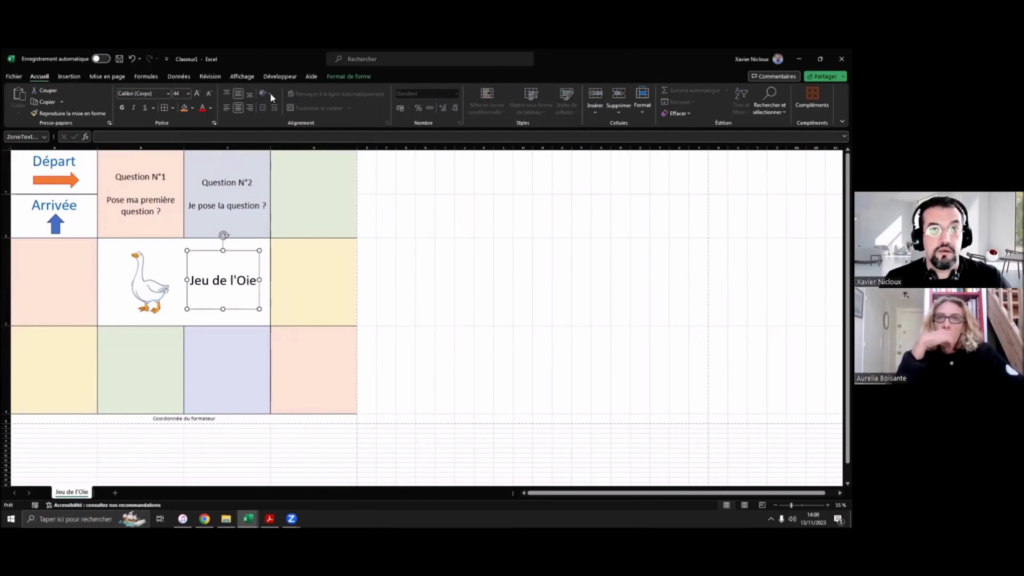
pyautogui.click(465, 215)
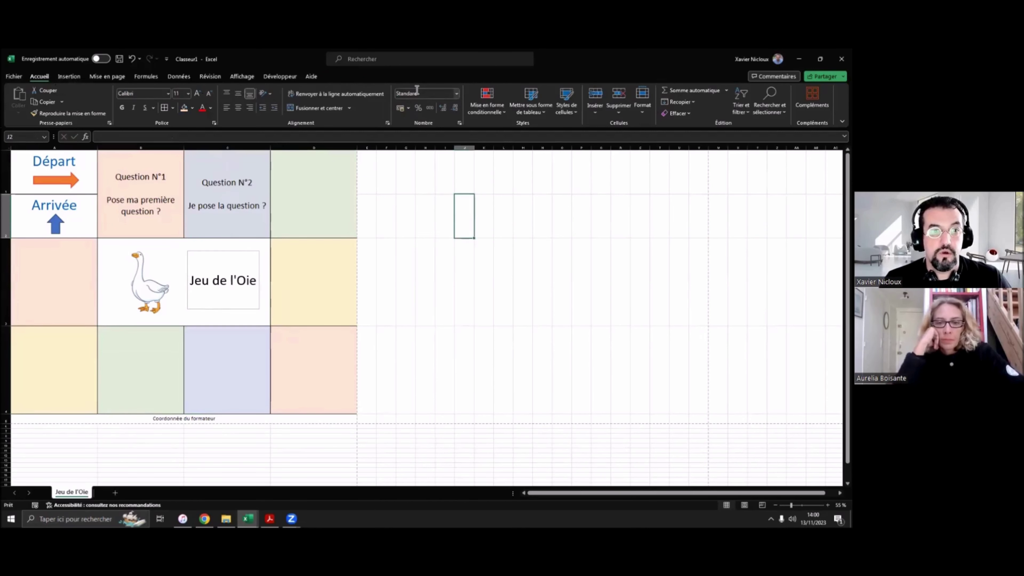
# Step: Remove the outline from the "Jeu de l'Oie" text box in the centre of the board
pyautogui.click(236, 252)
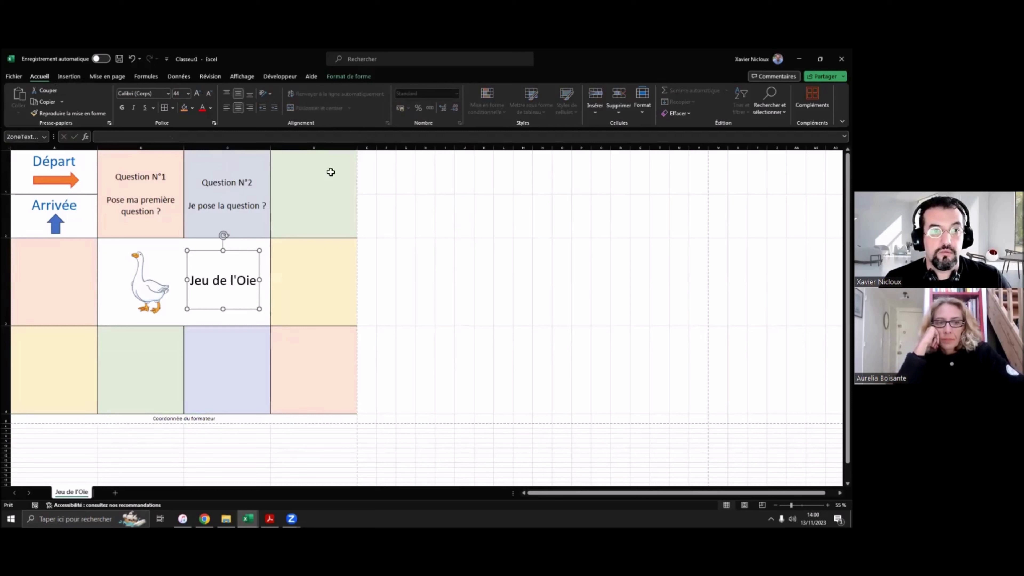
pyautogui.click(348, 78)
pyautogui.click(357, 101)
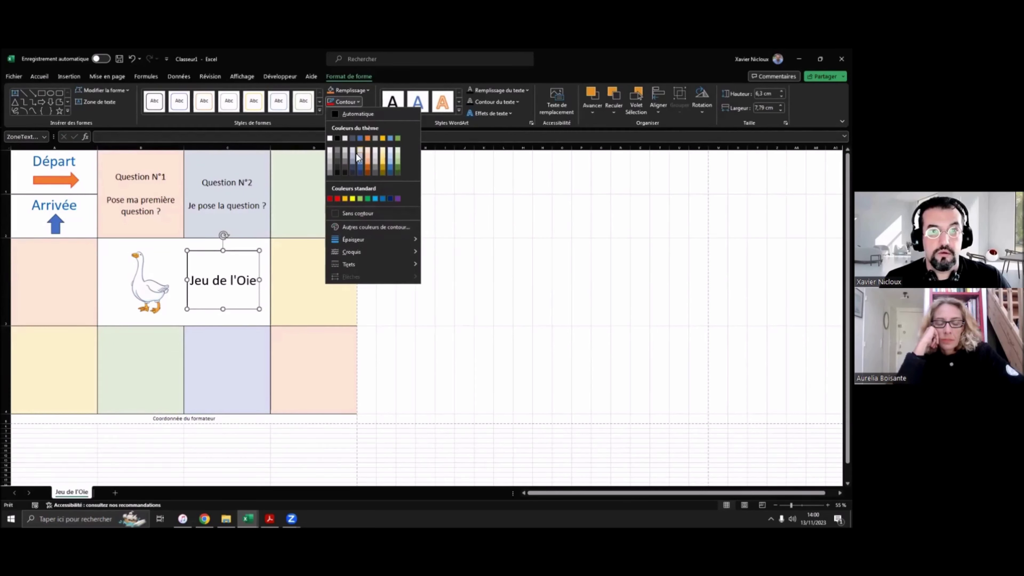
pyautogui.click(363, 212)
pyautogui.click(439, 335)
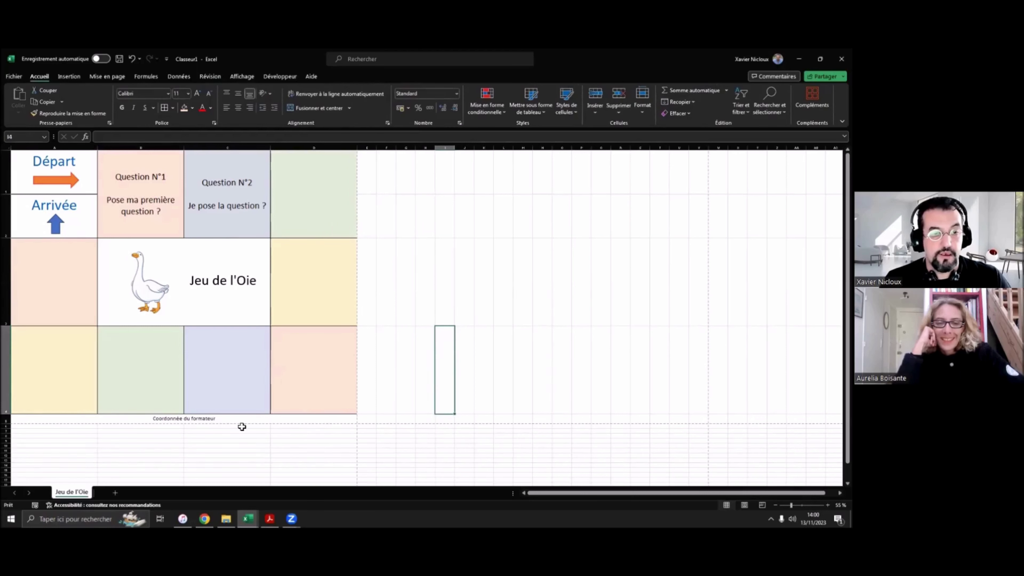
# Step: Switch to the PDF guide in Acrobat and review the pages from inserting an image through entering the questions and answers
pyautogui.click(236, 421)
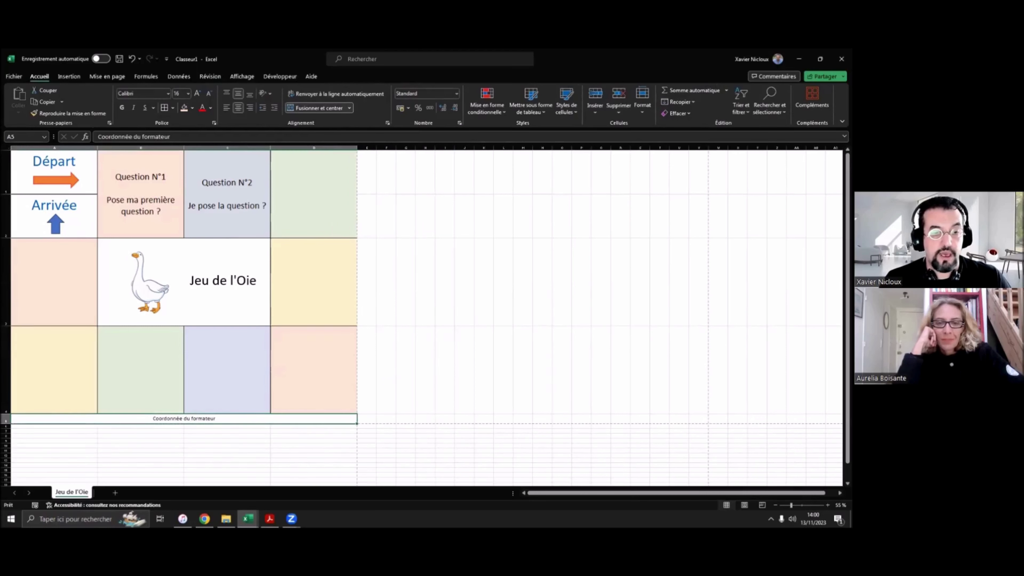
pyautogui.click(270, 519)
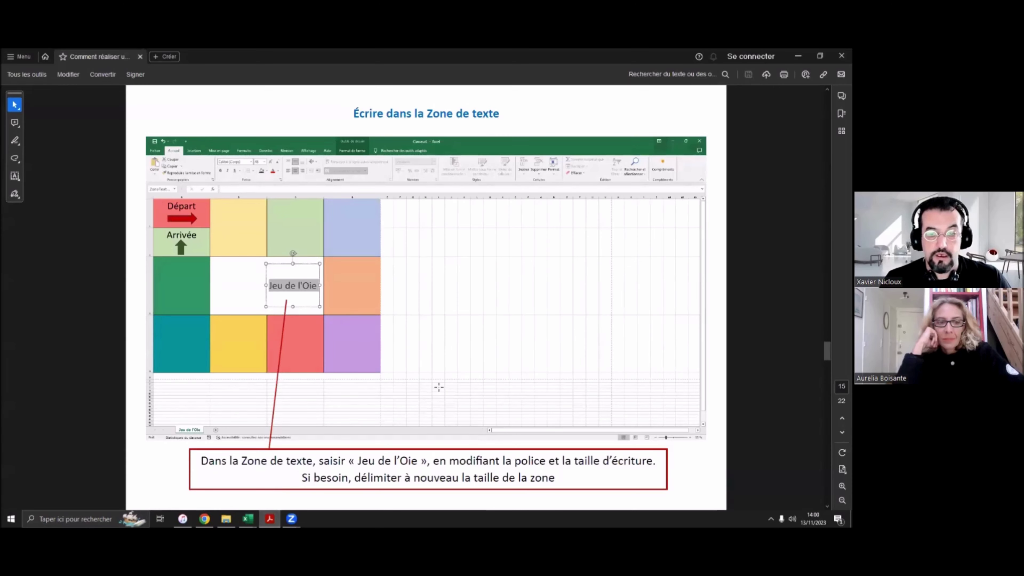
pyautogui.scroll(-2, 499, 393)
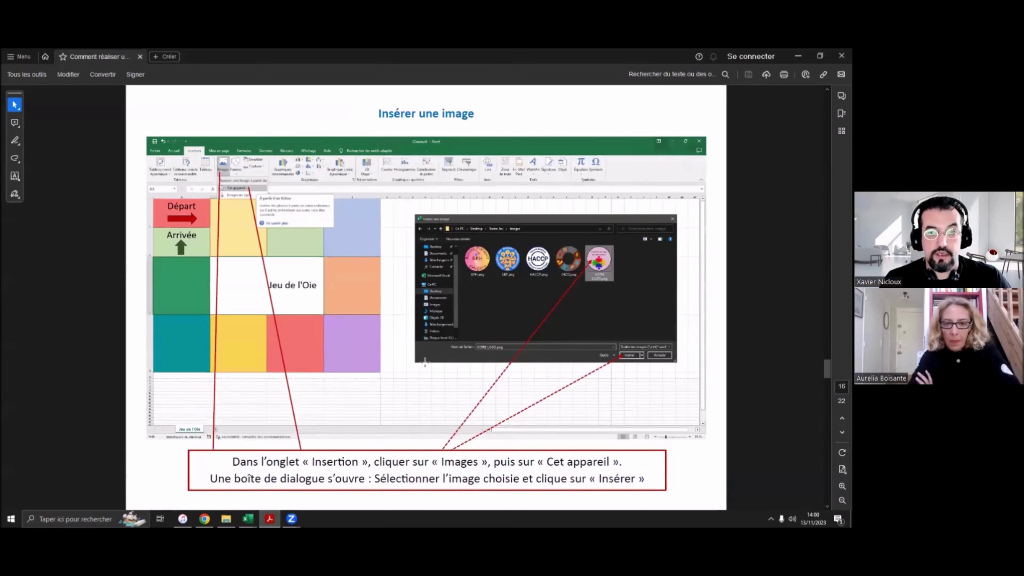
pyautogui.scroll(-2, 502, 366)
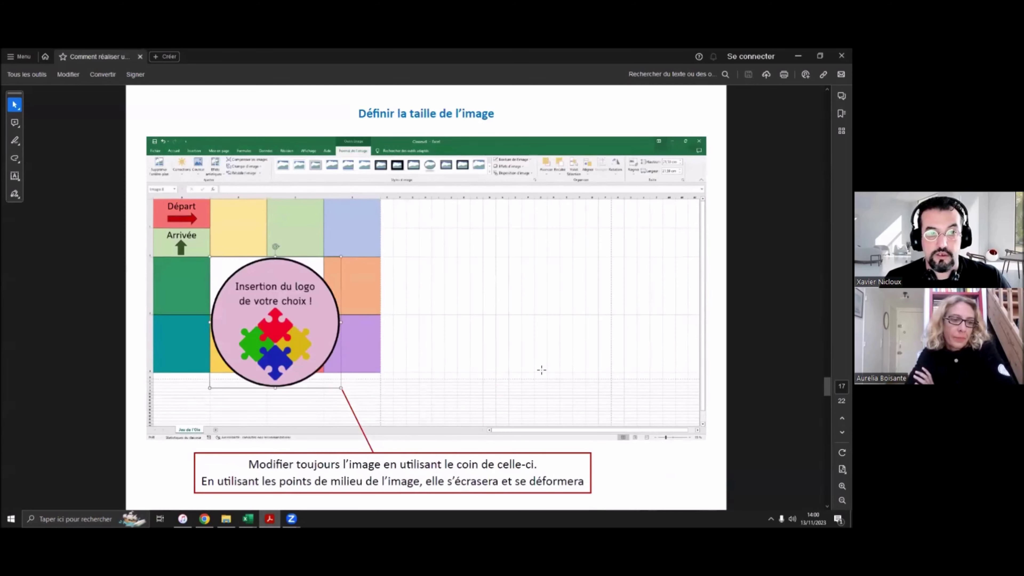
pyautogui.scroll(-2, 541, 370)
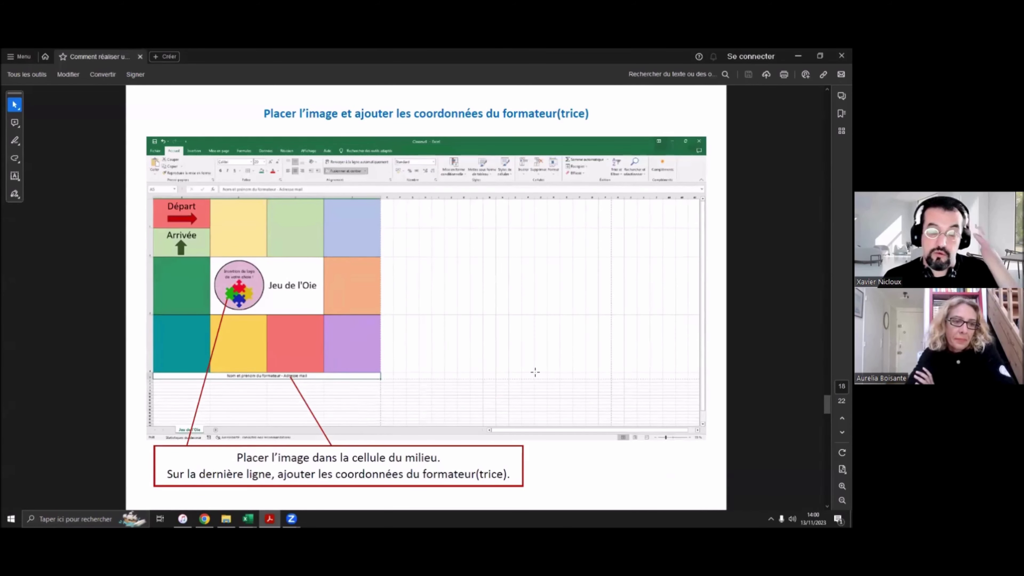
pyautogui.scroll(-2, 535, 372)
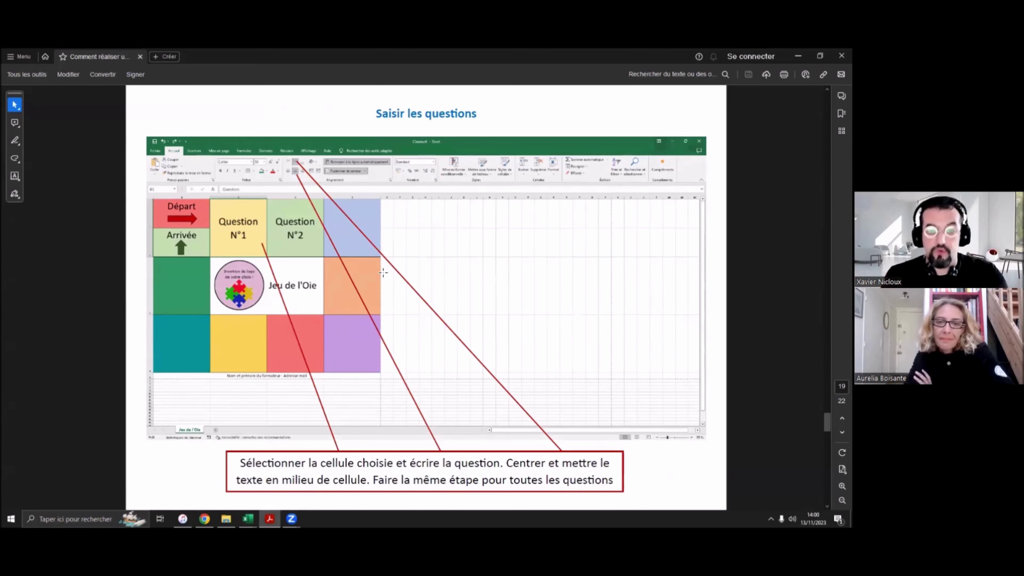
pyautogui.scroll(-1, 388, 287)
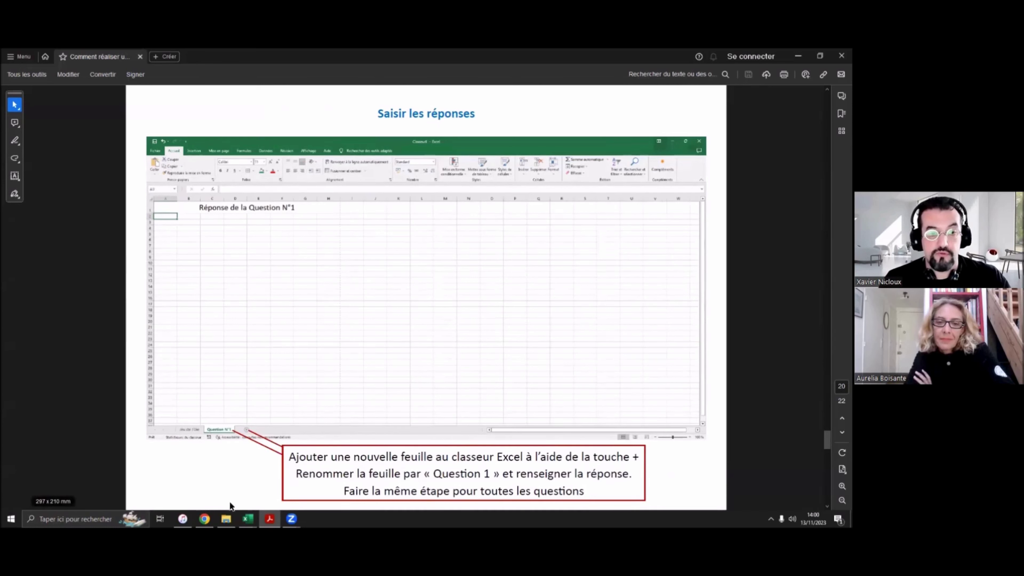
# Step: Return to the Classeur1 workbook in Excel, add a new sheet and rename it "Question 1"
pyautogui.moveTo(248, 518)
pyautogui.click(341, 476)
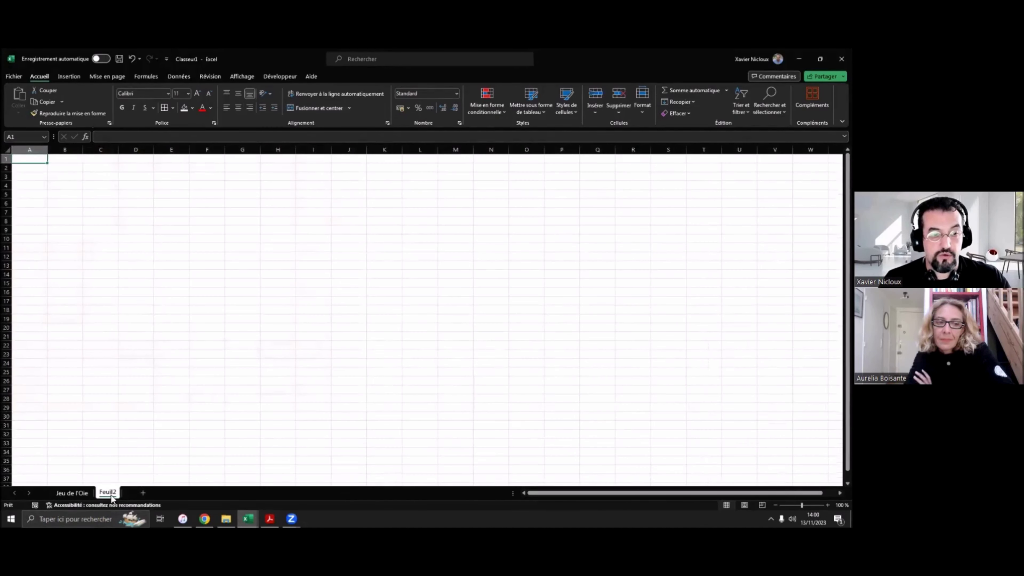
pyautogui.rightClick(107, 492)
pyautogui.click(161, 402)
pyautogui.write('Question')
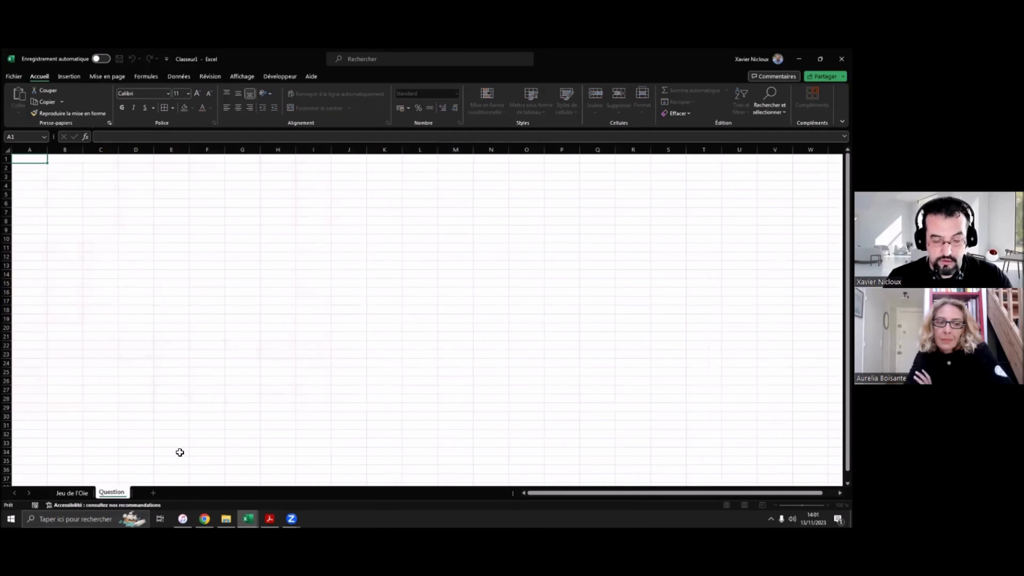
pyautogui.write(' 1')
pyautogui.press('Return')
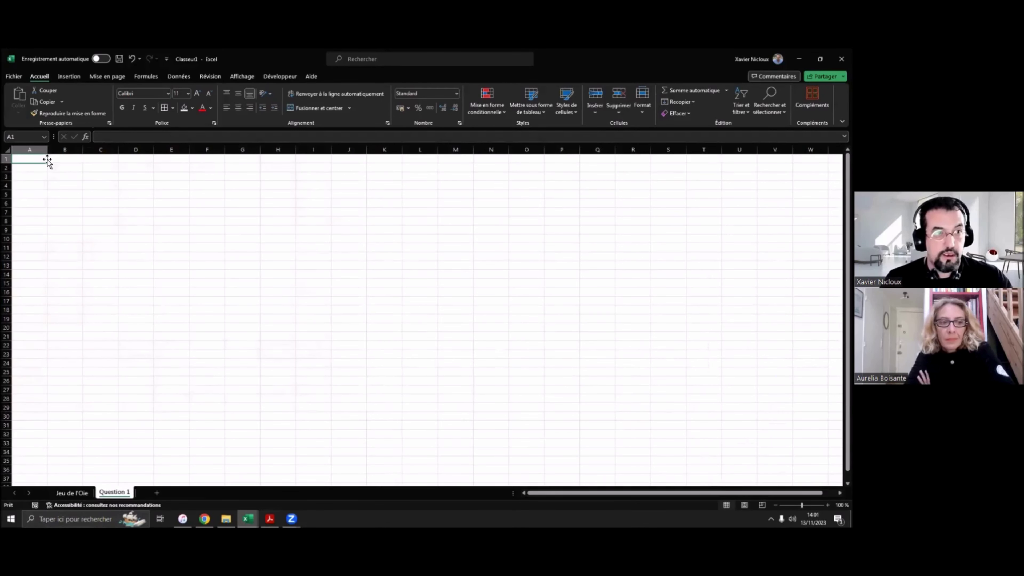
# Step: Display the page breaks on the Question 1 sheet by opening its print preview and returning to the grid
pyautogui.moveTo(43, 158); pyautogui.dragTo(229, 157)
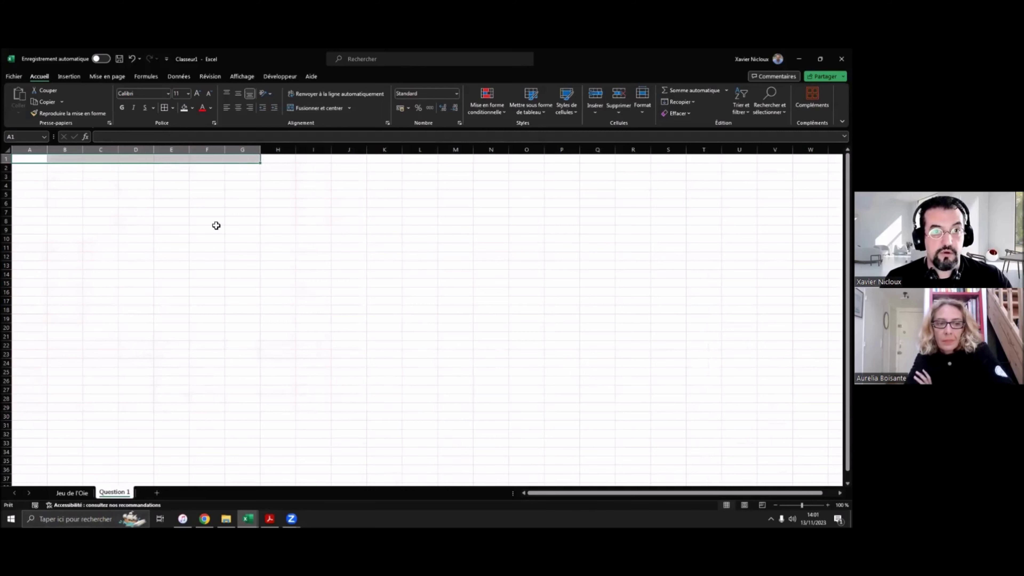
pyautogui.click(206, 247)
pyautogui.click(100, 76)
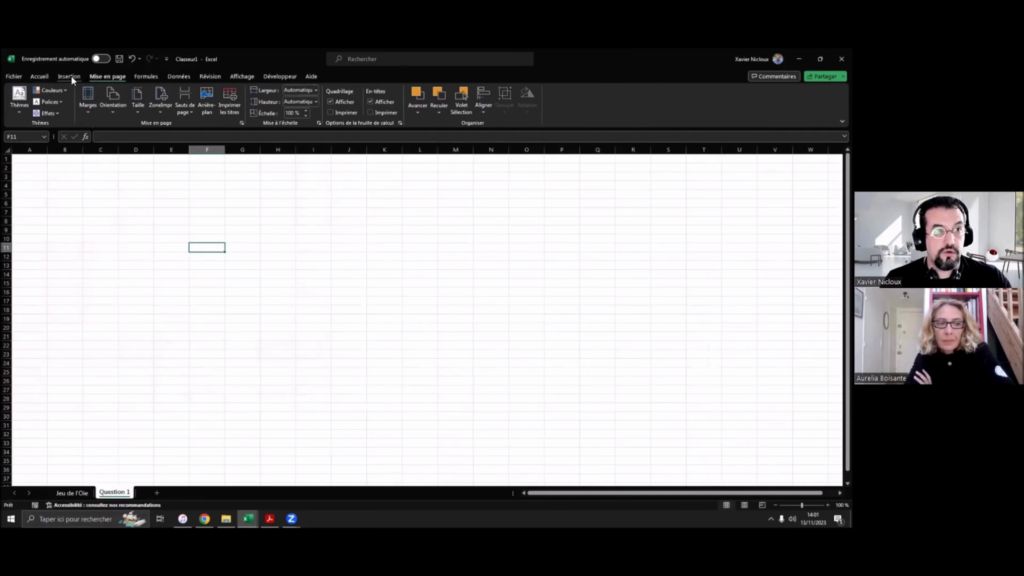
pyautogui.hotkey('ctrl', 'p')
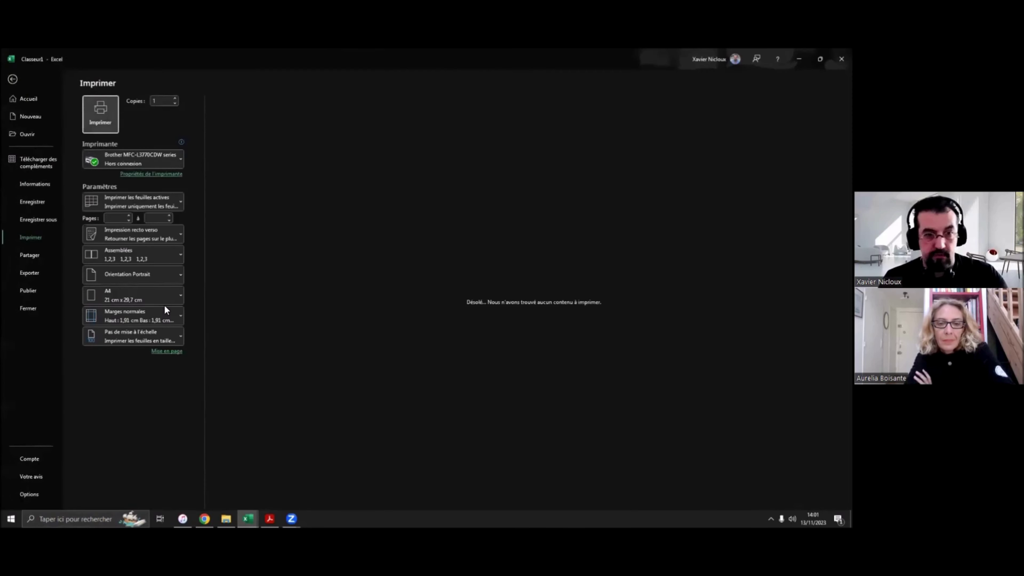
pyautogui.press('Escape')
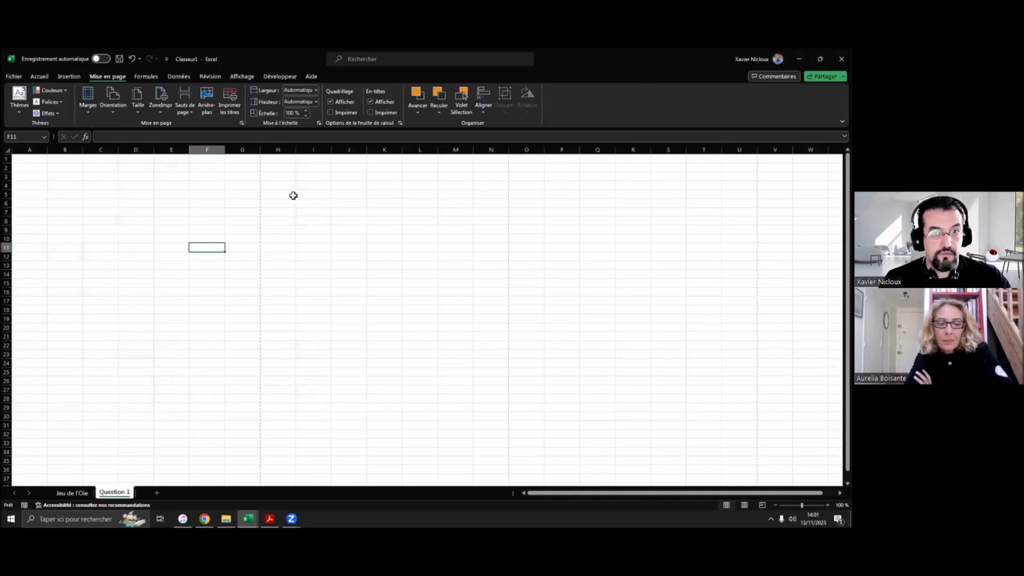
# Step: Set custom page margins of 0 on all four sides of the Question 1 sheet, with header and footer also at 0
pyautogui.click(186, 173)
pyautogui.moveTo(25, 159); pyautogui.dragTo(236, 160)
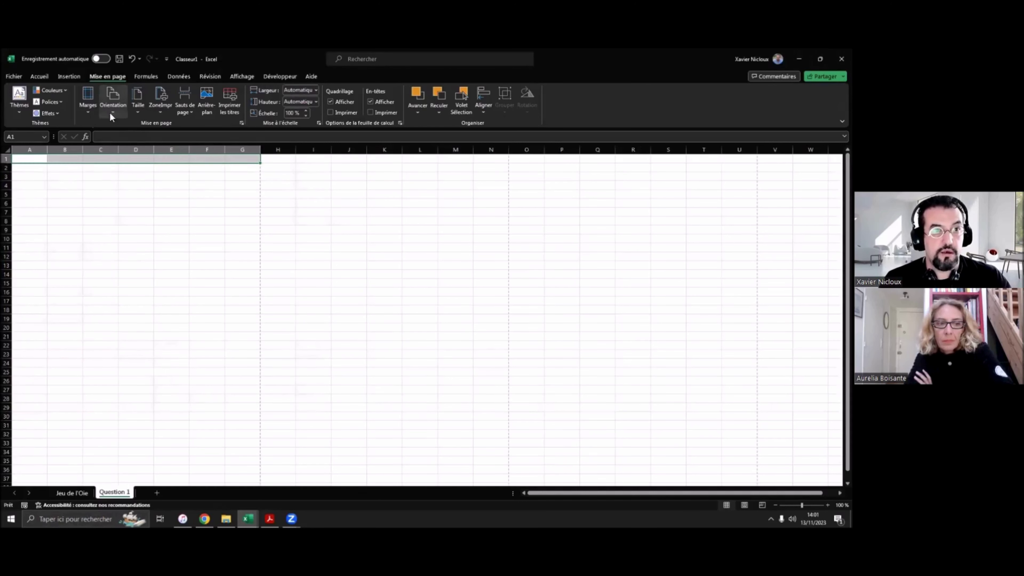
pyautogui.click(87, 102)
pyautogui.click(115, 279)
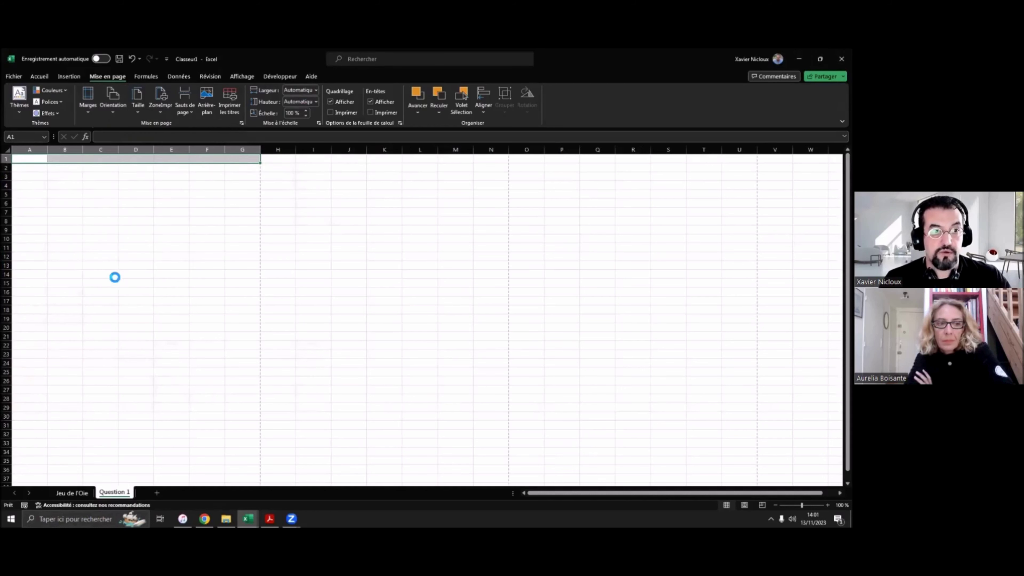
pyautogui.moveTo(144, 348); pyautogui.dragTo(123, 345)
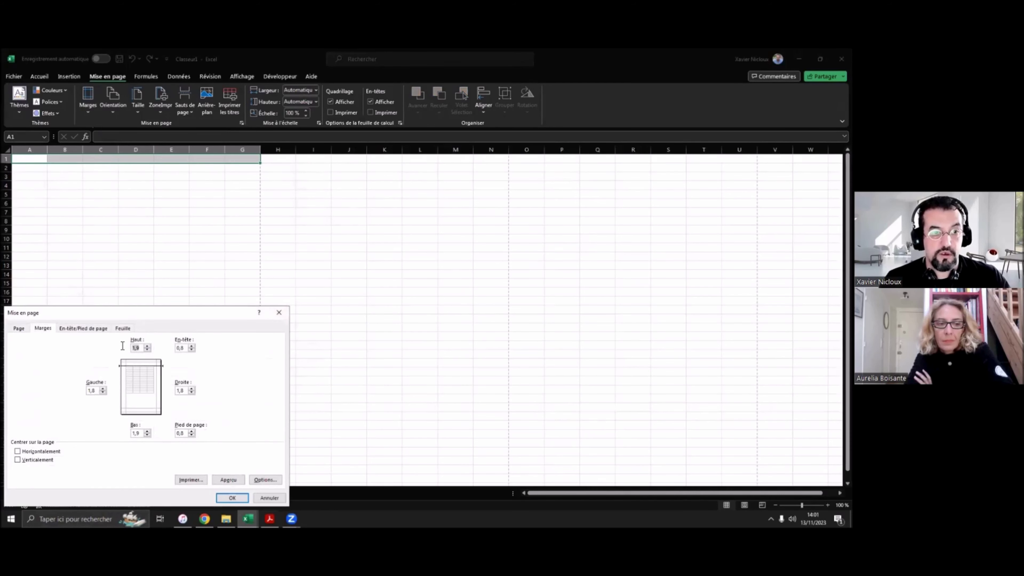
pyautogui.write('0\t0\t0\t')
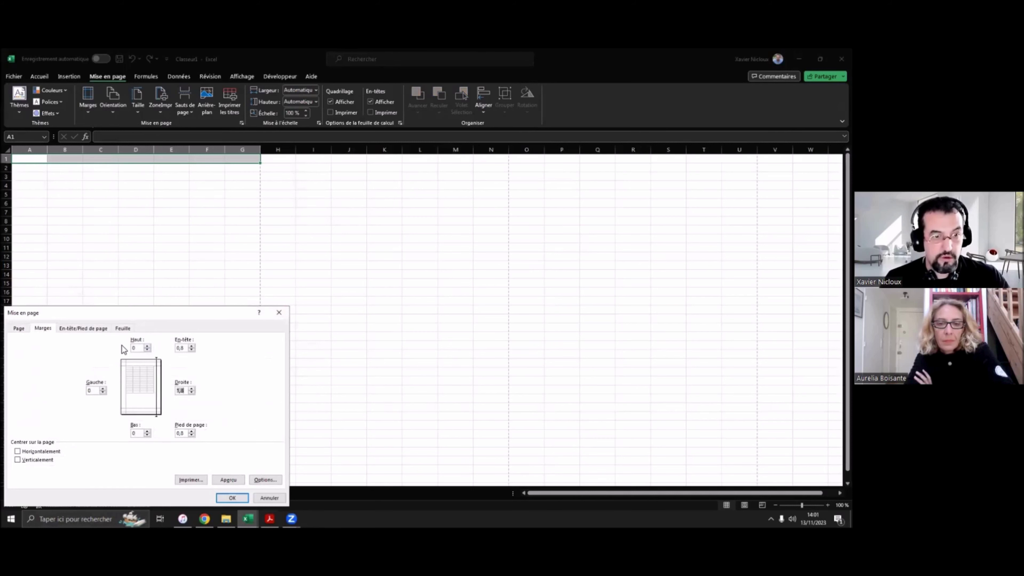
pyautogui.write('0\t0\t0')
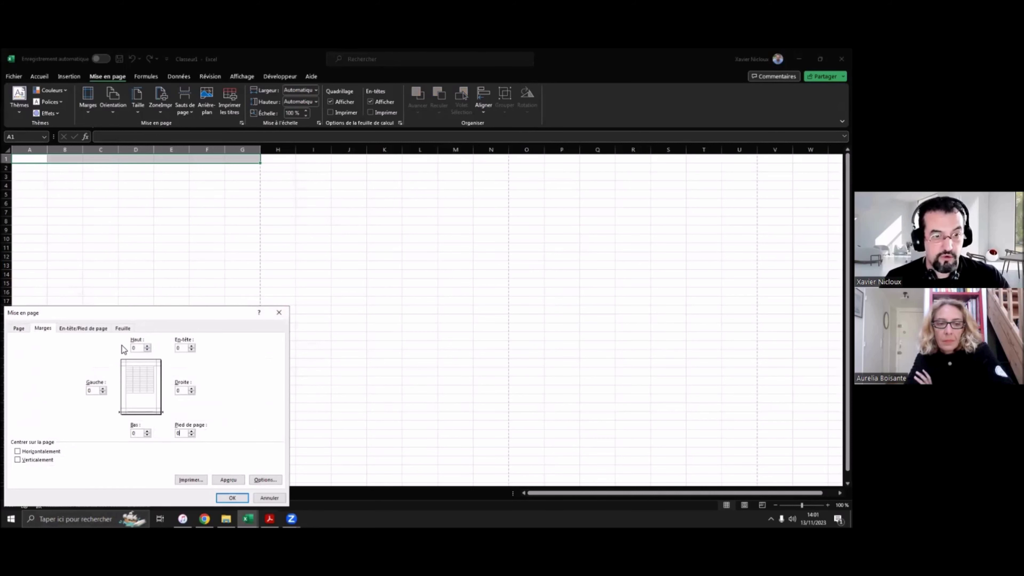
pyautogui.click(232, 498)
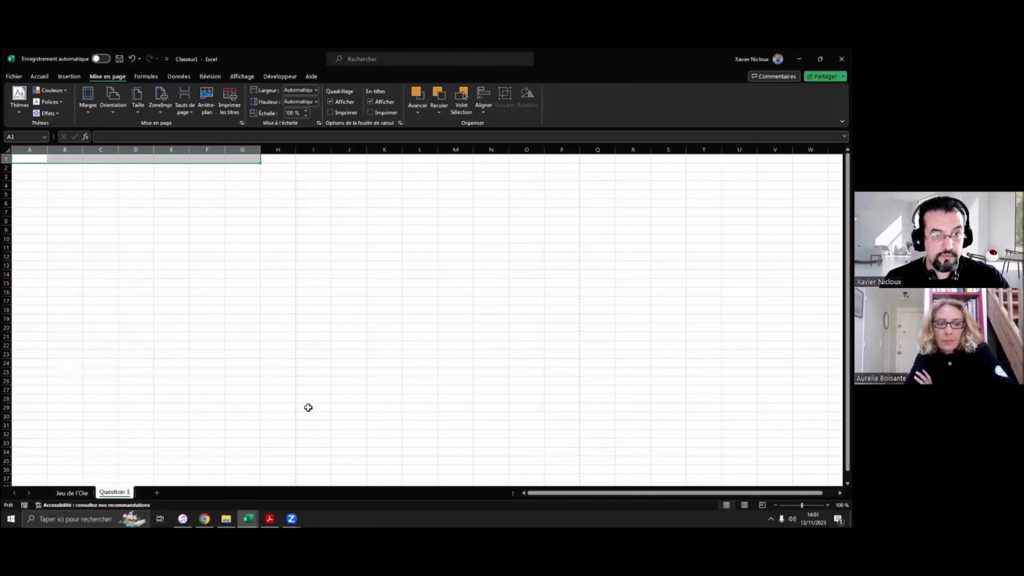
# Step: Merge and centre cells A1:H1 on the Question 1 sheet and enter the title "Question N°1"
pyautogui.click(278, 159)
pyautogui.moveTo(25, 158); pyautogui.dragTo(278, 158)
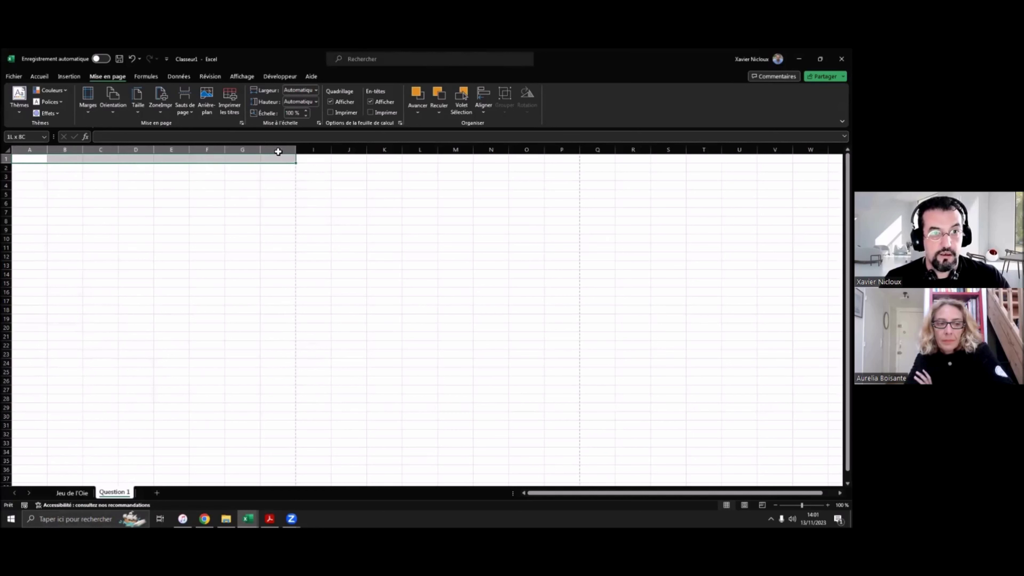
pyautogui.click(41, 76)
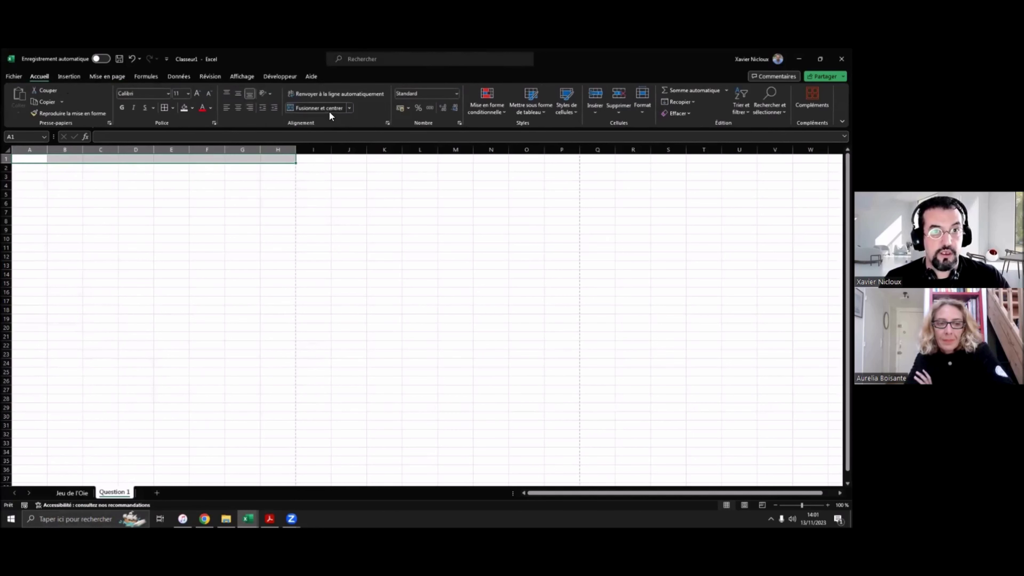
pyautogui.click(323, 107)
pyautogui.write('Ques')
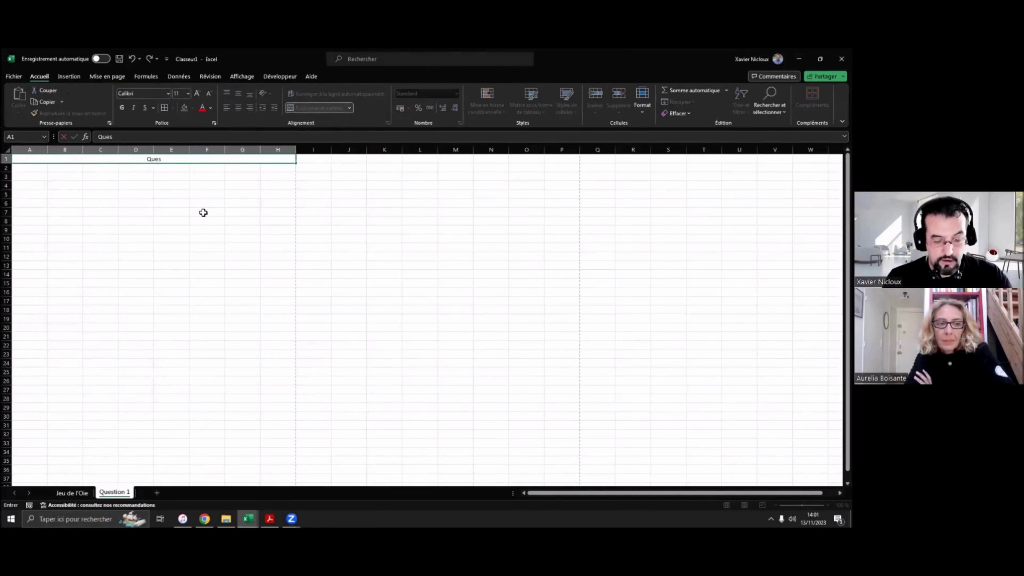
pyautogui.write('tion N°')
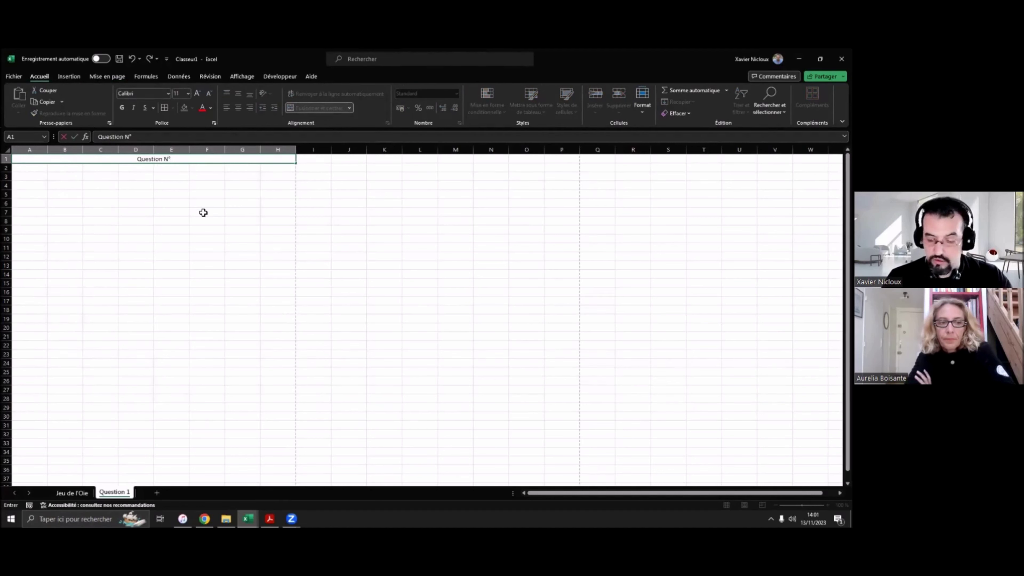
pyautogui.write('1')
pyautogui.press('Return')
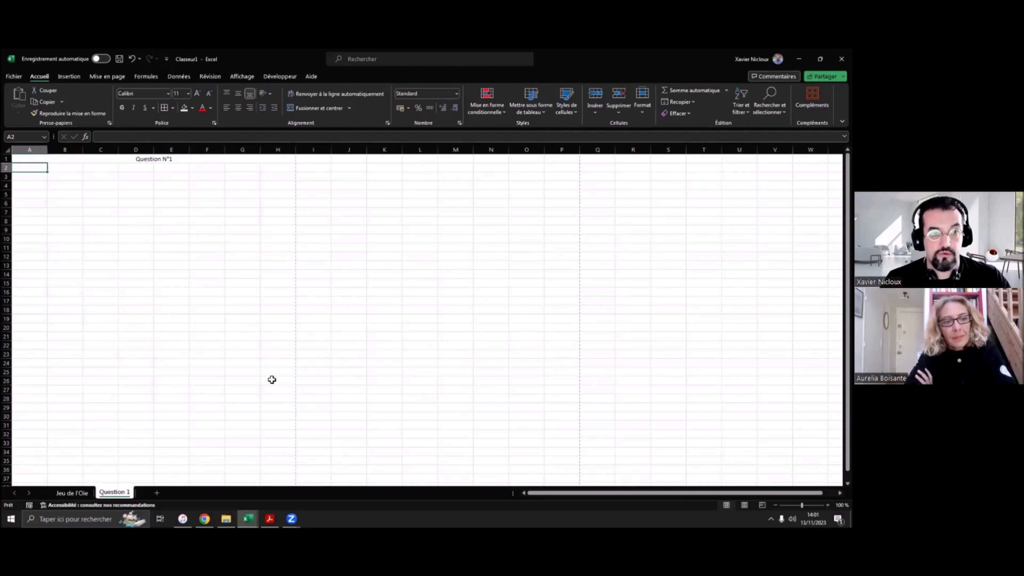
pyautogui.click(264, 408)
pyautogui.moveTo(41, 167); pyautogui.dragTo(279, 448)
pyautogui.click(193, 380)
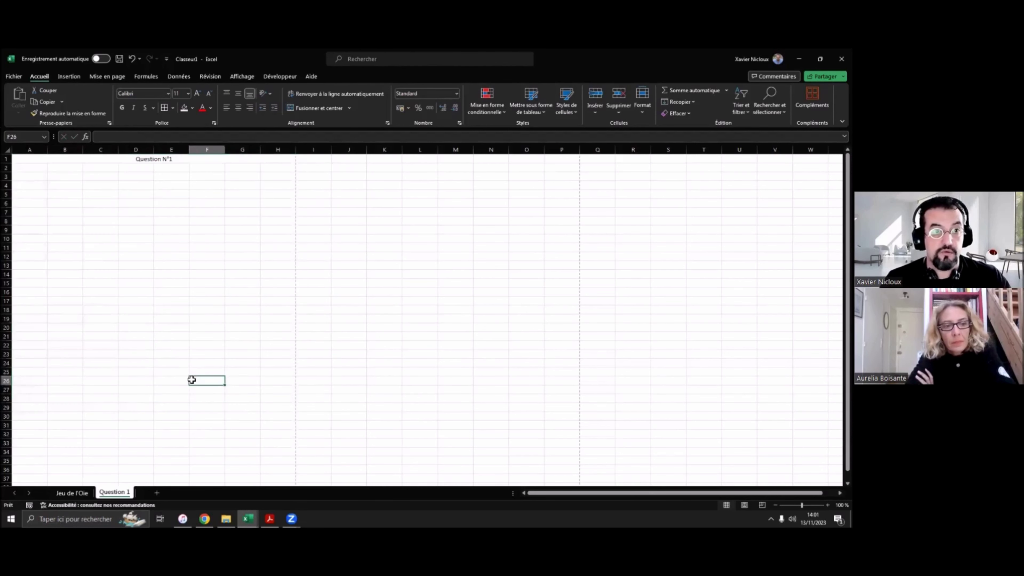
pyautogui.click(171, 158)
# Step: Switch to the finished example workbook "Jeu de l'Oie - BPH.xlsx" and examine its start square and its question squares
pyautogui.moveTo(248, 519)
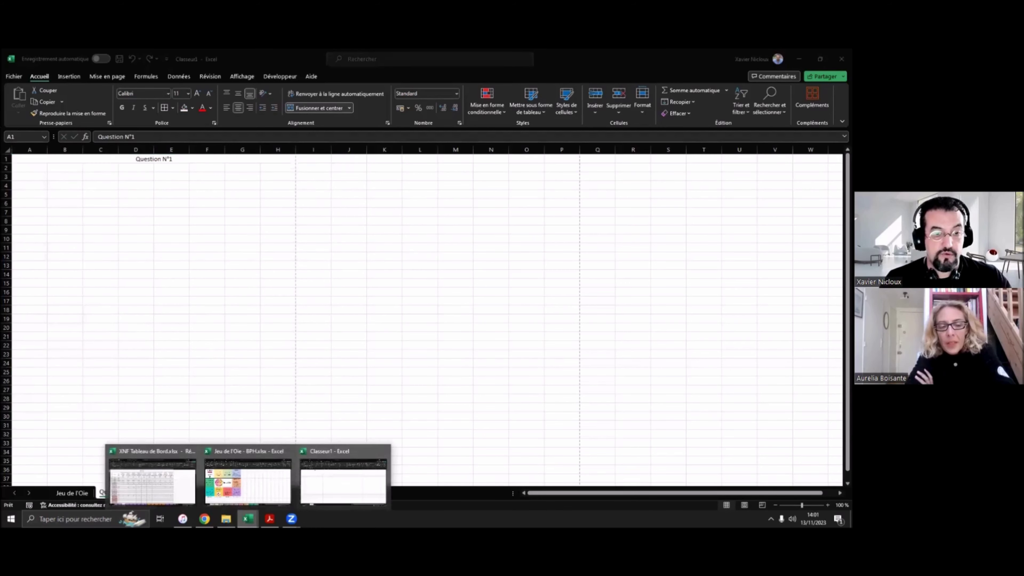
pyautogui.click(252, 483)
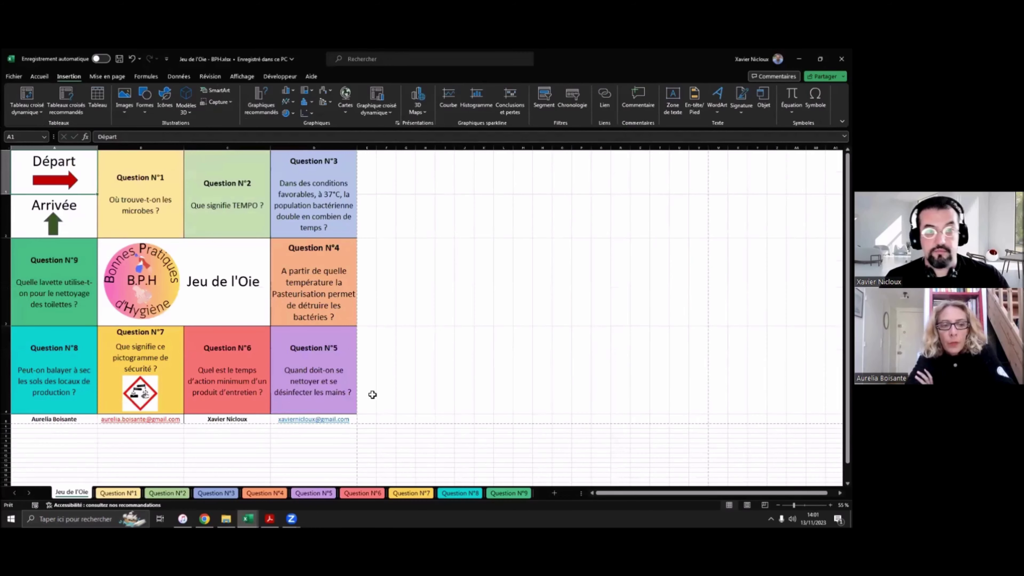
pyautogui.click(400, 405)
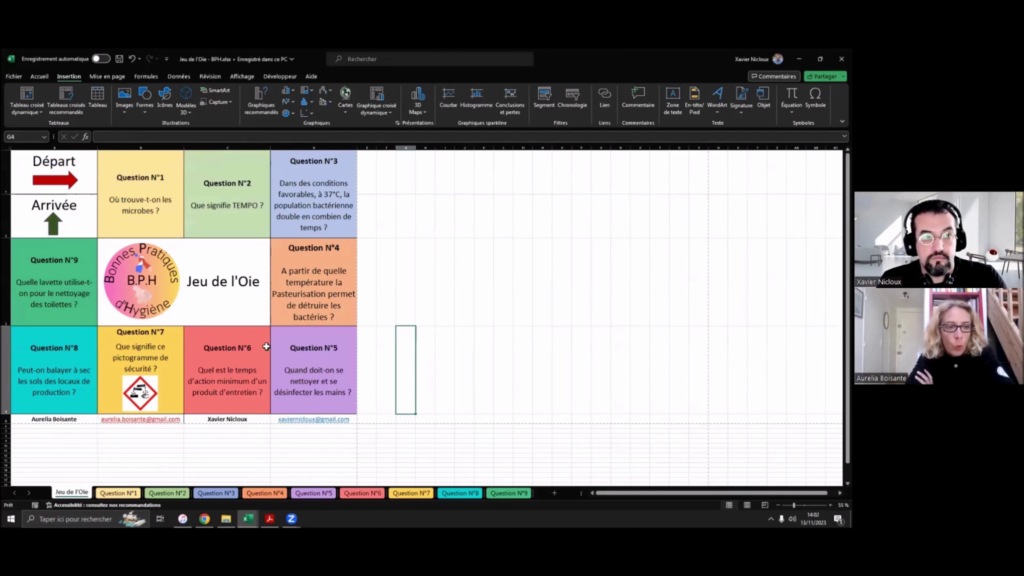
pyautogui.click(83, 188)
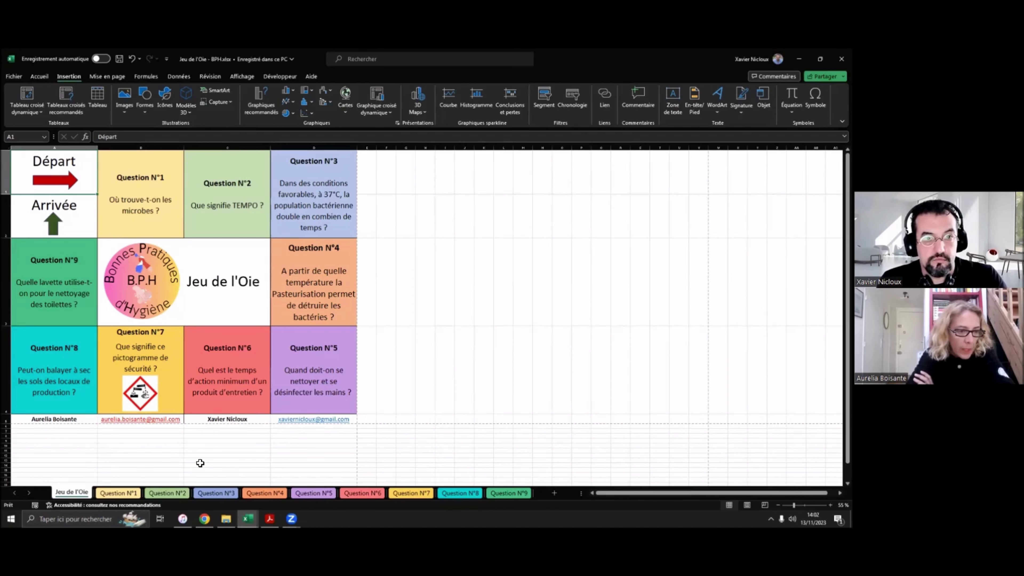
pyautogui.click(238, 356)
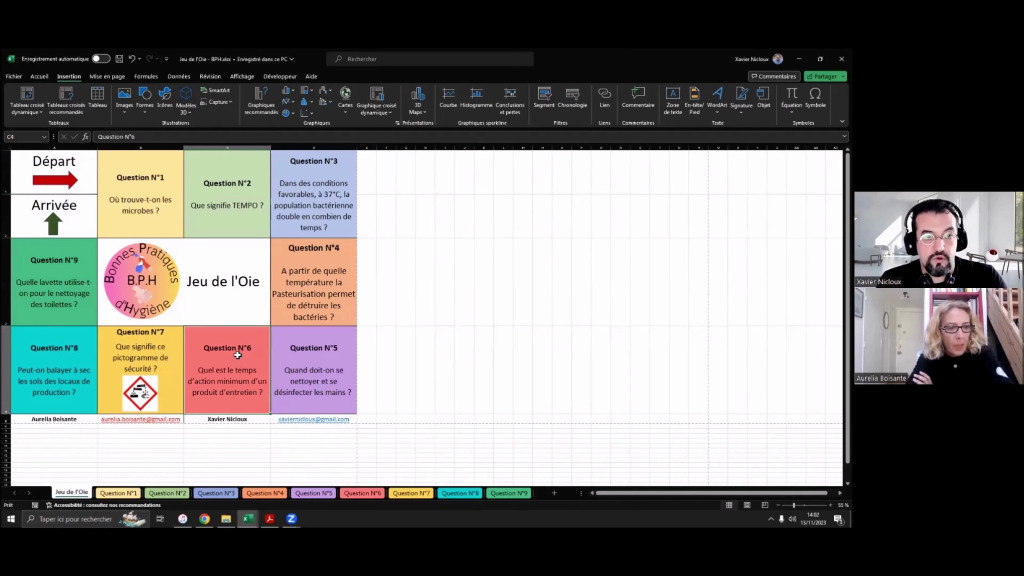
pyautogui.click(150, 371)
pyautogui.click(81, 369)
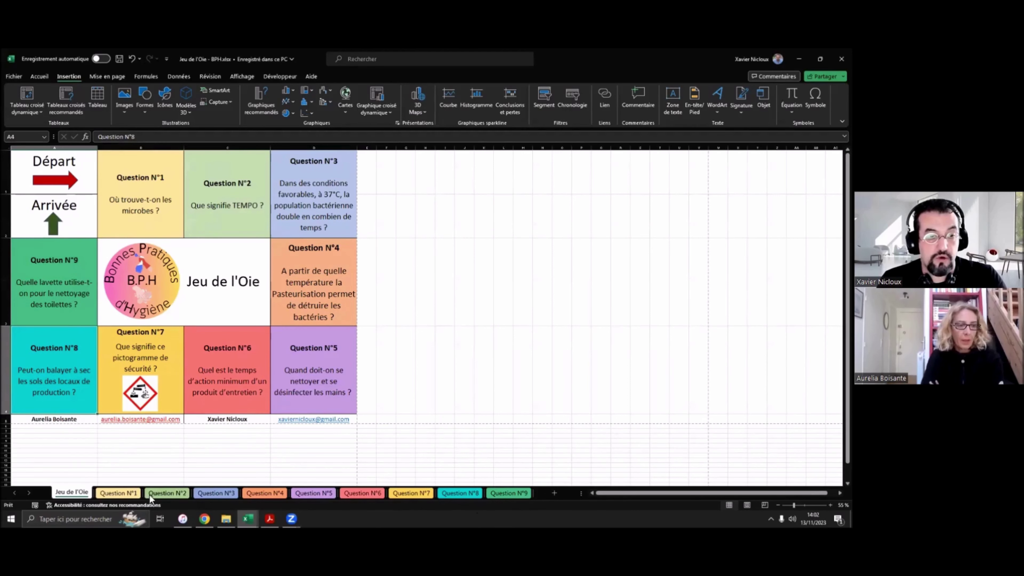
# Step: Open the Question N°1 answer sheet and view the colour choices available for its sheet tab
pyautogui.rightClick(122, 494)
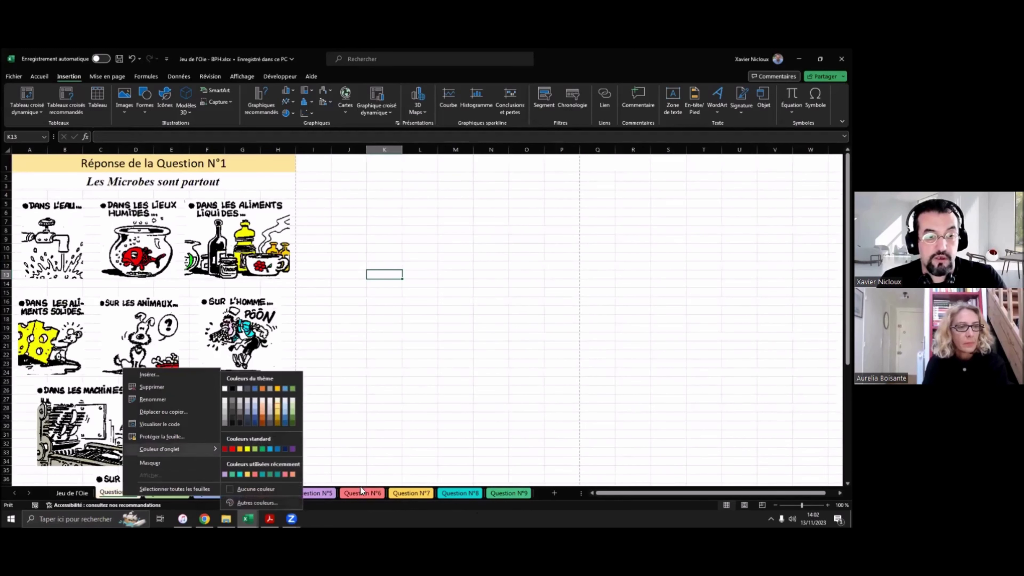
pyautogui.click(418, 466)
pyautogui.rightClick(129, 497)
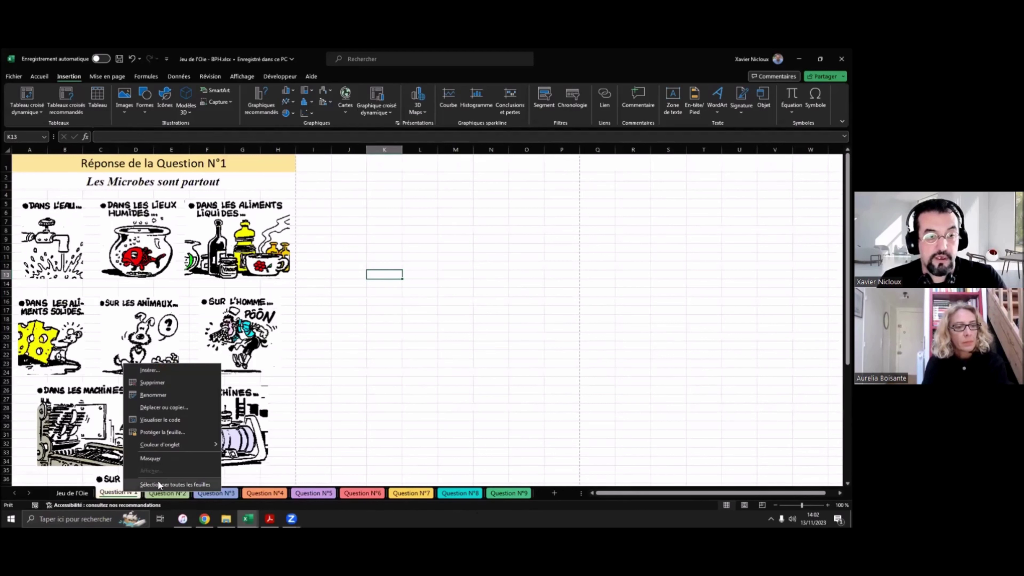
pyautogui.moveTo(192, 445)
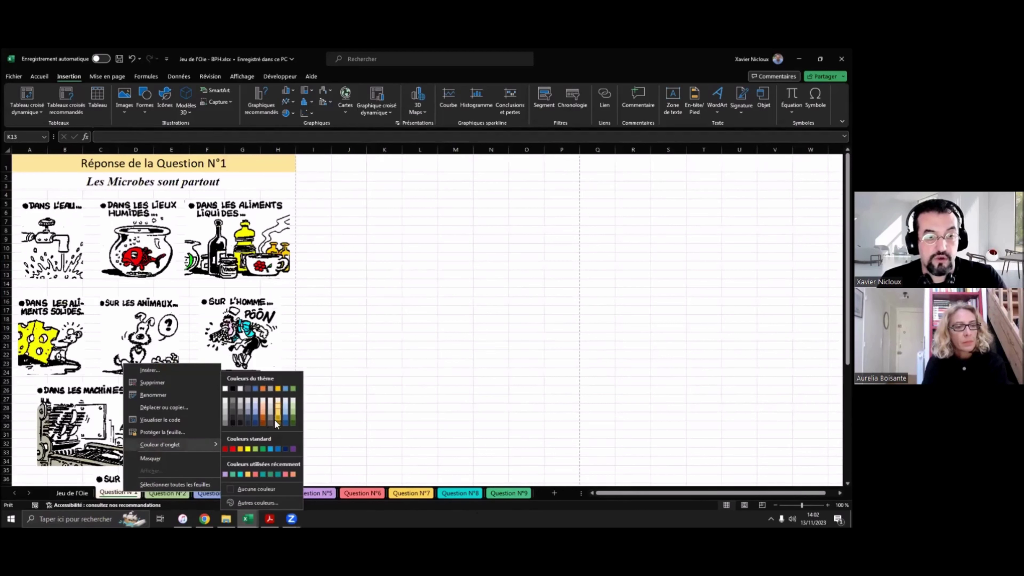
pyautogui.click(388, 441)
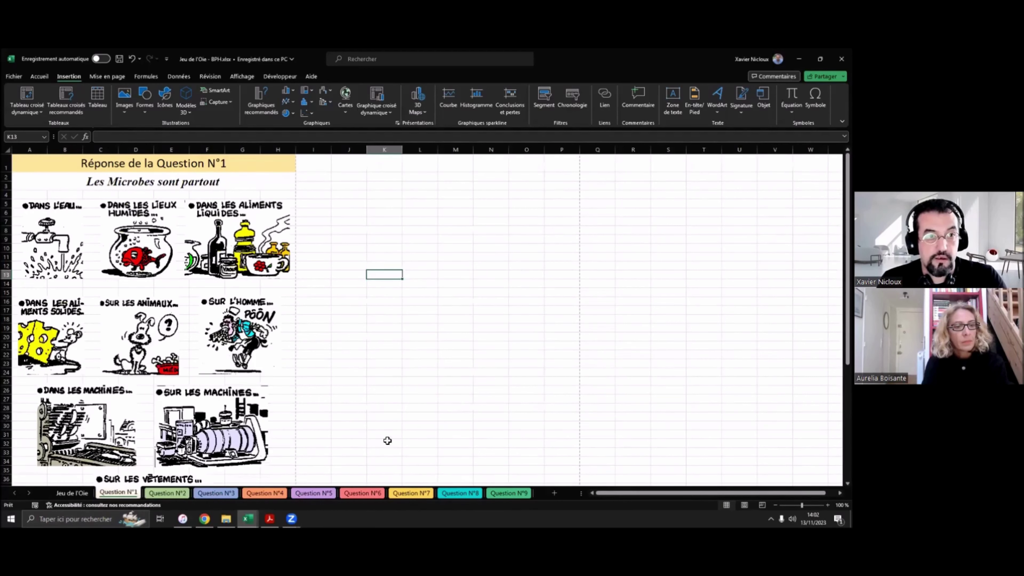
# Step: Examine the title cell of the Question N°1 answer sheet and check the whole page in print preview
pyautogui.click(242, 165)
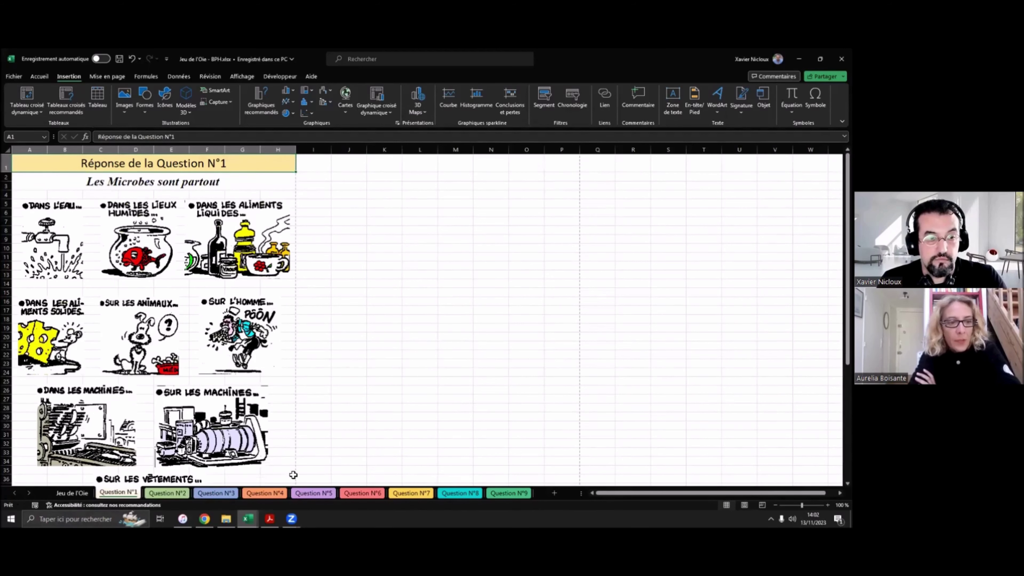
pyautogui.hotkey('ctrl', 'p')
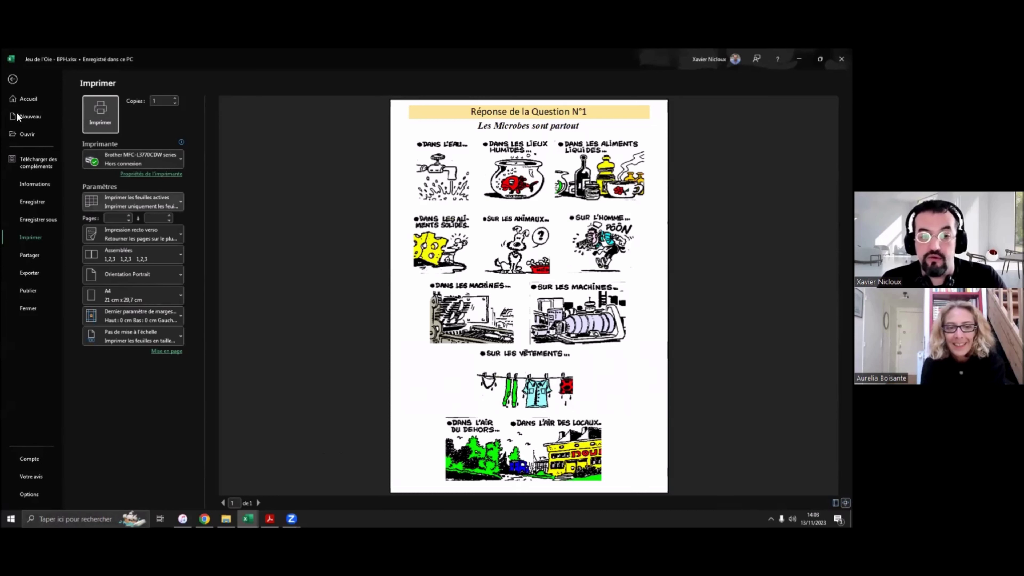
pyautogui.click(12, 80)
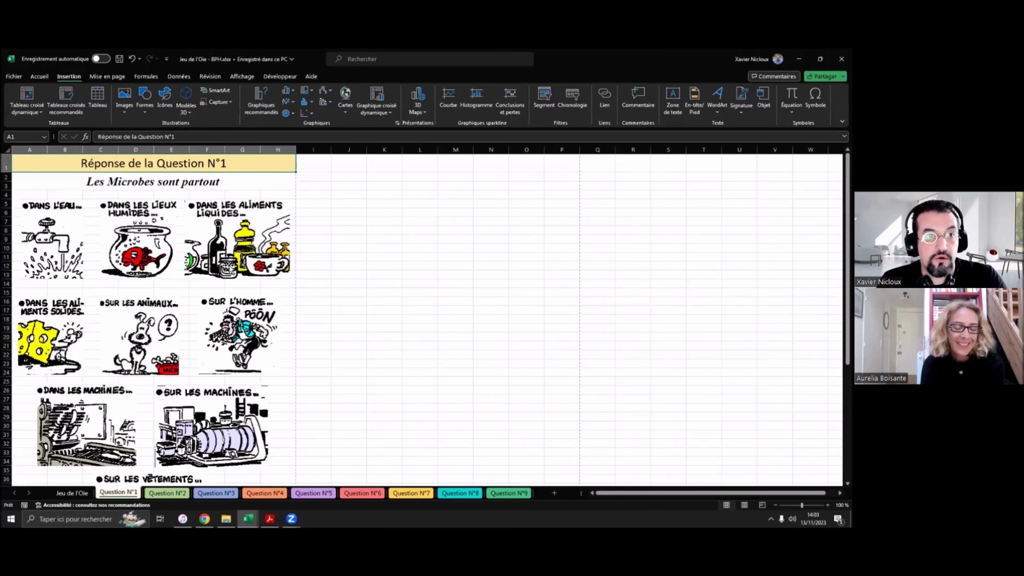
# Step: Examine the text answers on the Question N°2 sheet and check the page in print preview
pyautogui.click(170, 493)
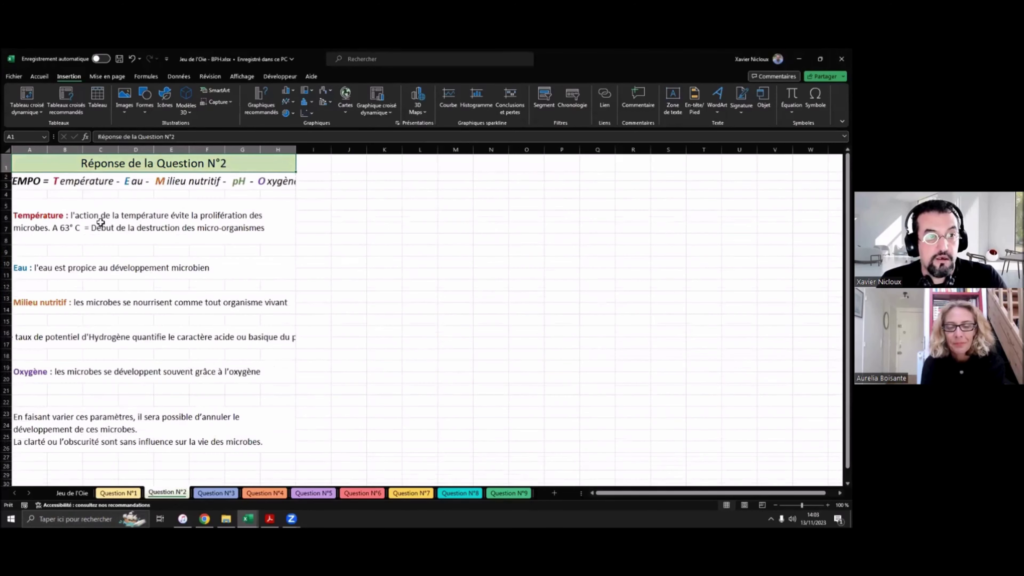
pyautogui.click(146, 244)
pyautogui.click(117, 269)
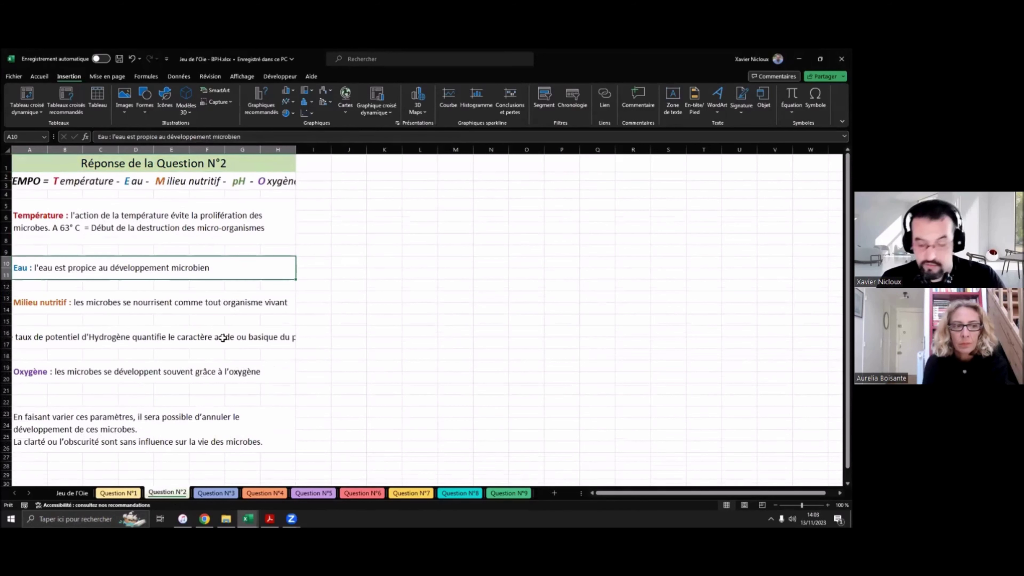
pyautogui.hotkey('ctrl', 'p')
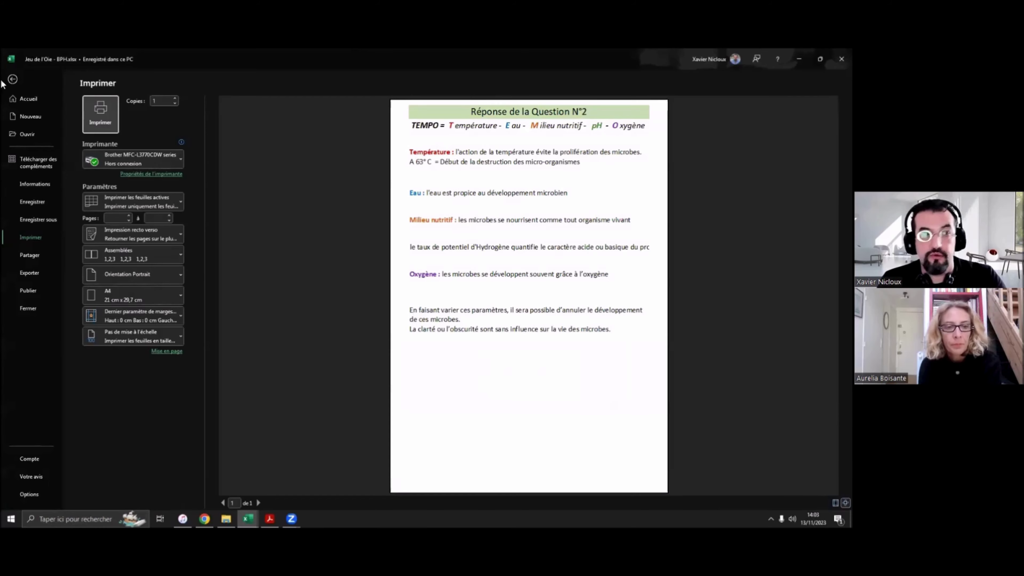
pyautogui.click(15, 81)
# Step: View the Question N°3 sheet, and examine the Question N°4 sheet's answer text, picture and print preview
pyautogui.click(224, 495)
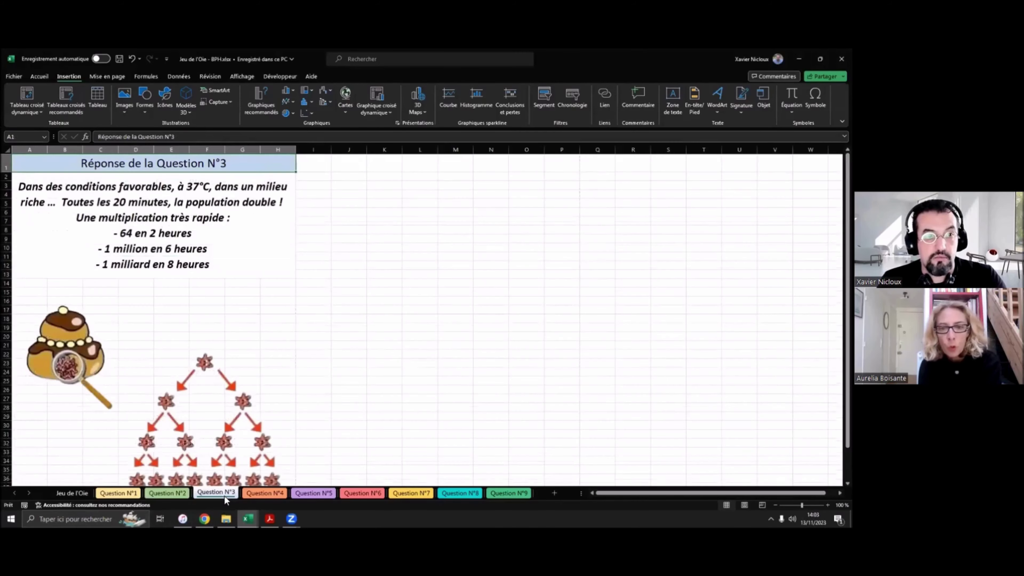
pyautogui.click(268, 493)
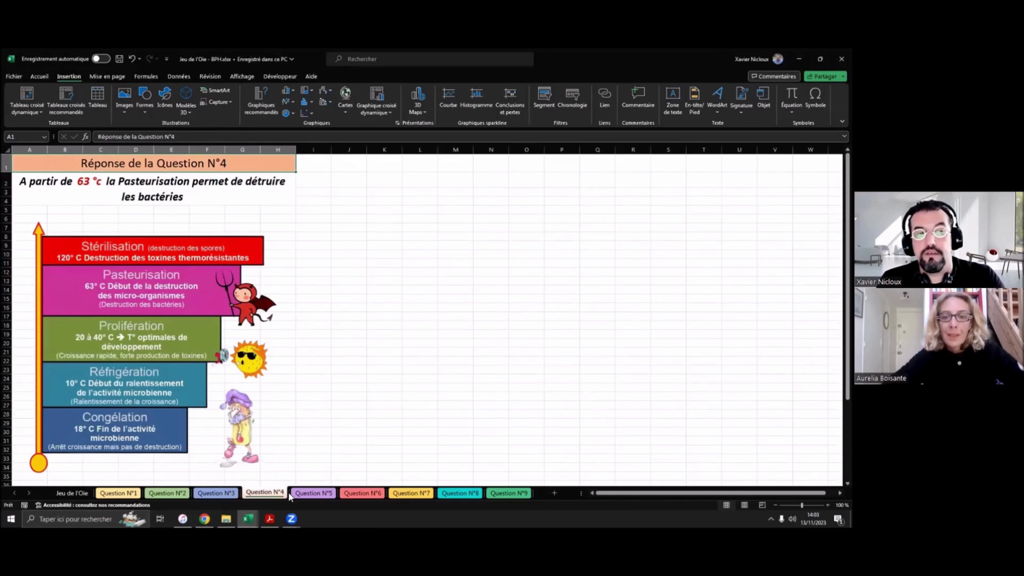
pyautogui.click(179, 193)
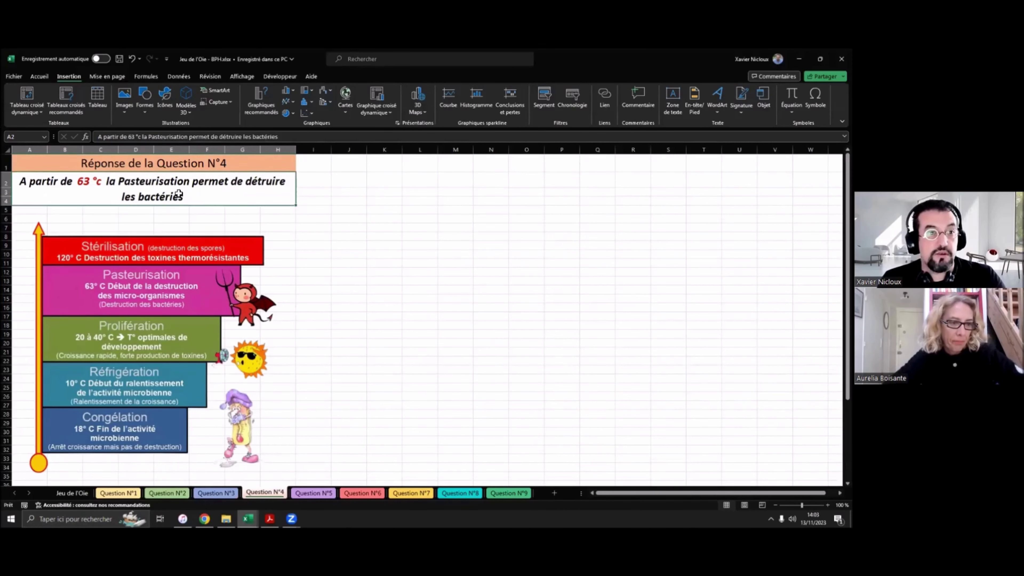
pyautogui.doubleClick(183, 195)
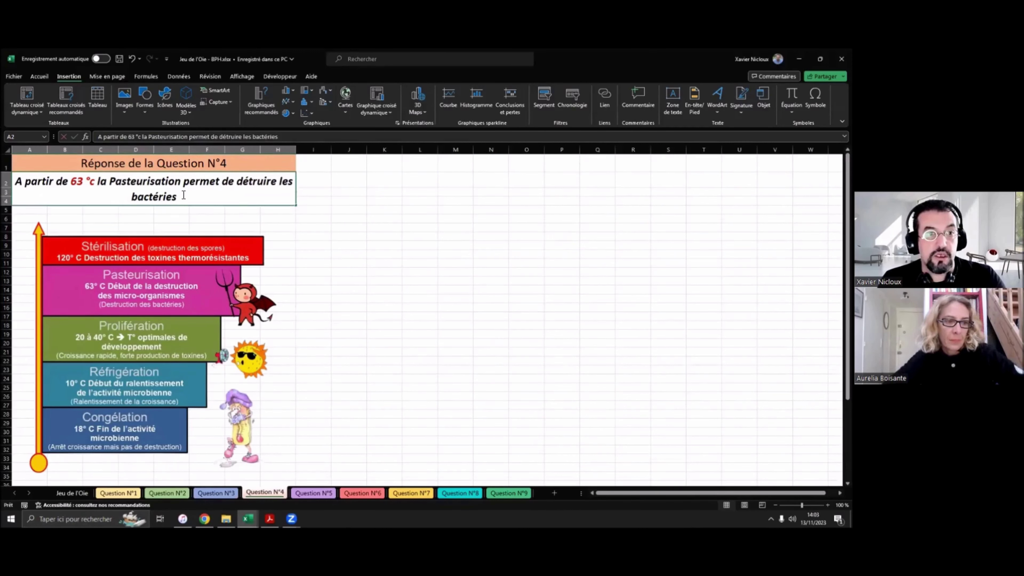
pyautogui.click(238, 236)
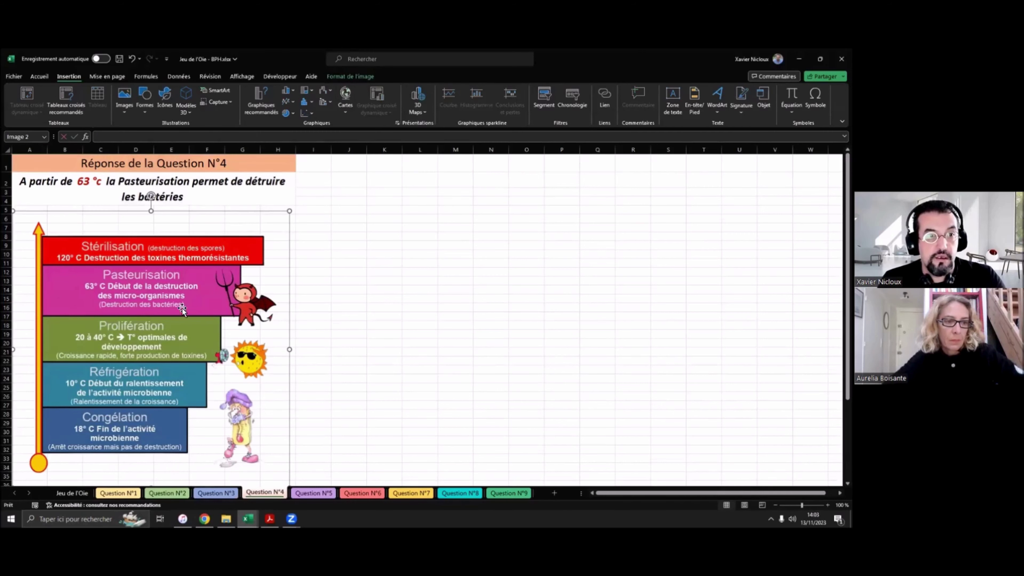
pyautogui.hotkey('ctrl', 'p')
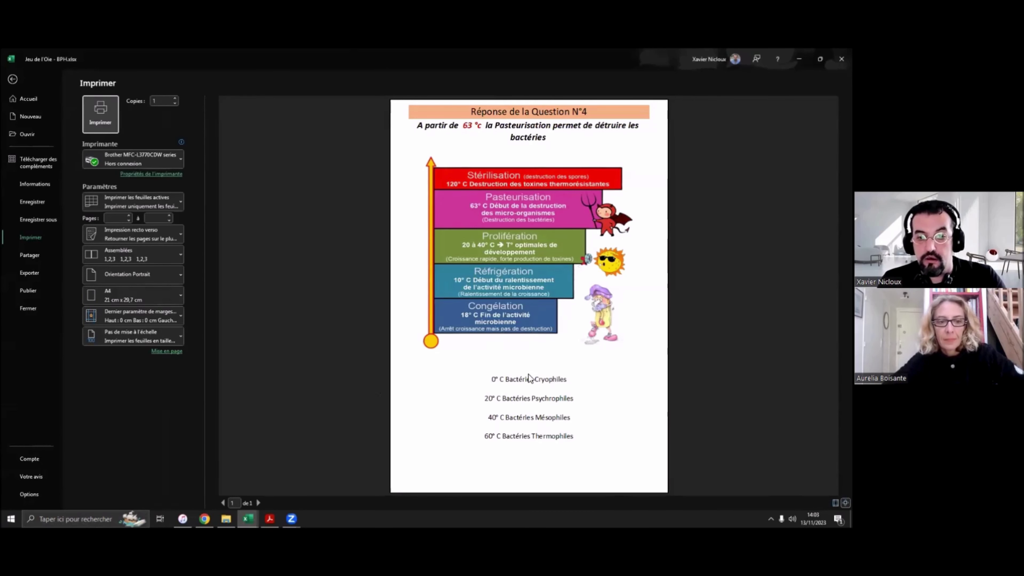
pyautogui.click(12, 80)
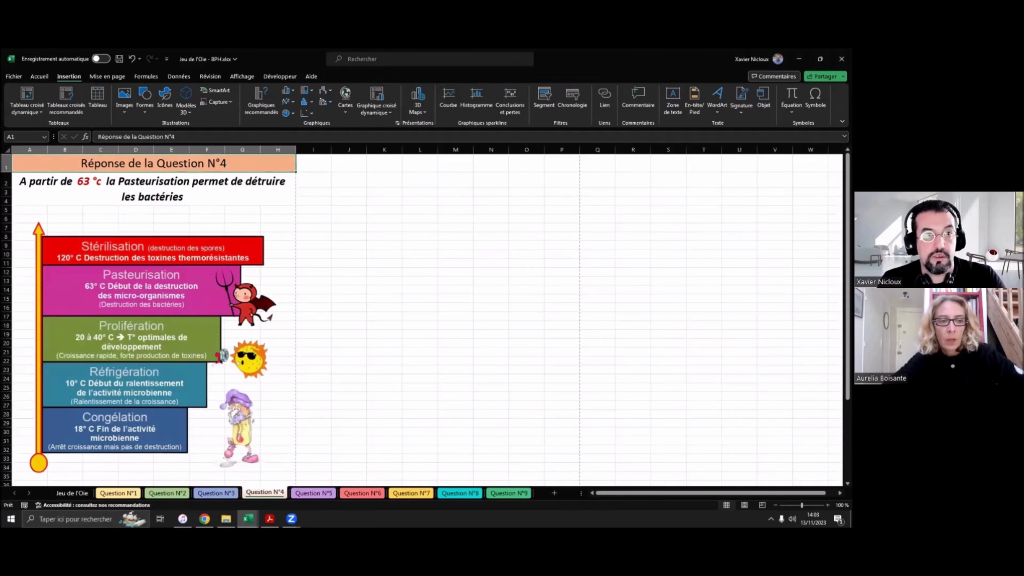
# Step: Go back through the Question N°3, N°2 and N°1 answer sheets to the Jeu de l'Oie board
pyautogui.click(224, 494)
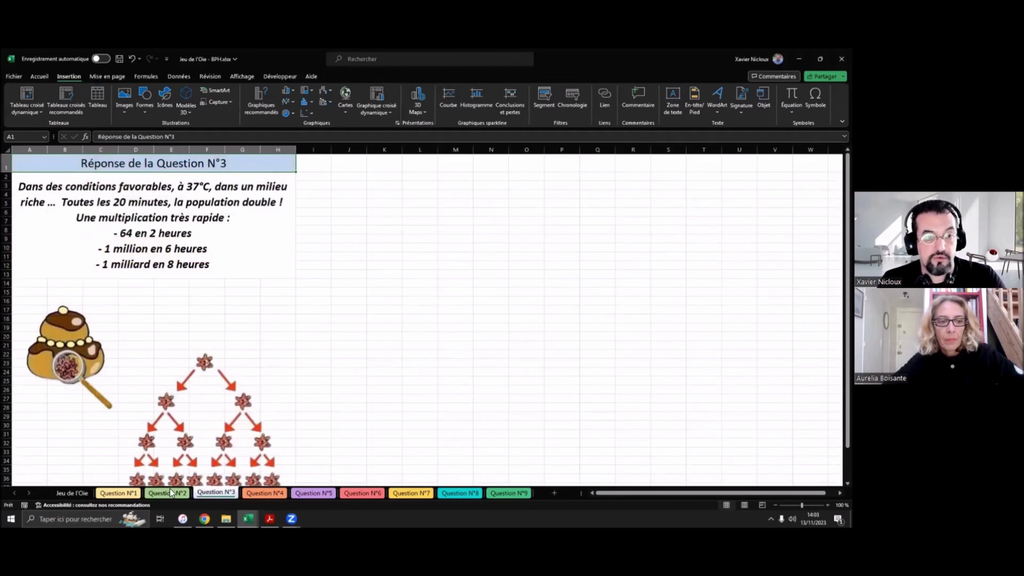
pyautogui.click(167, 493)
pyautogui.click(110, 493)
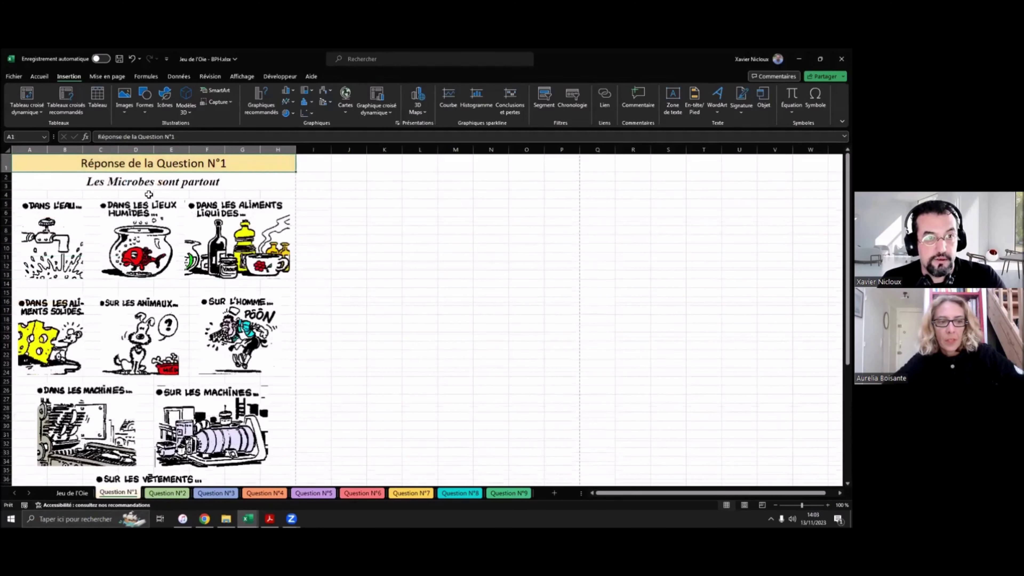
pyautogui.click(72, 492)
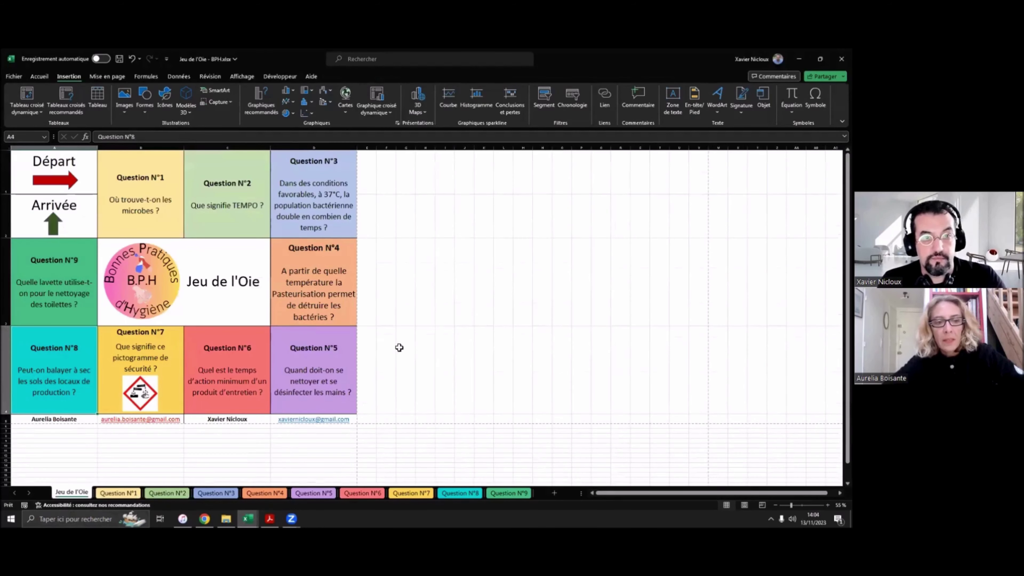
# Step: Inspect the central B.P.H picture and the "Jeu de l'Oie" title text box on the board
pyautogui.click(404, 412)
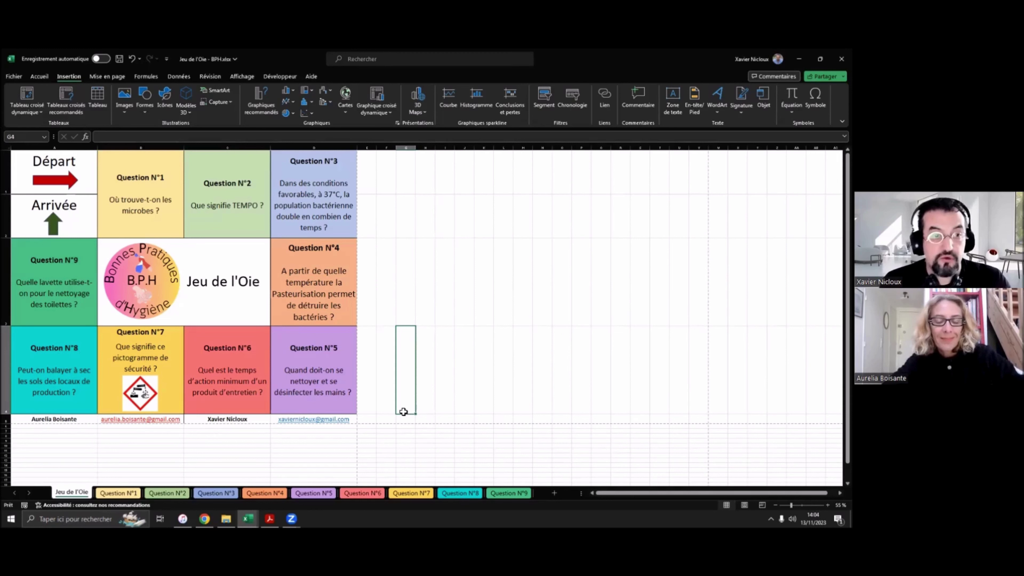
pyautogui.click(158, 290)
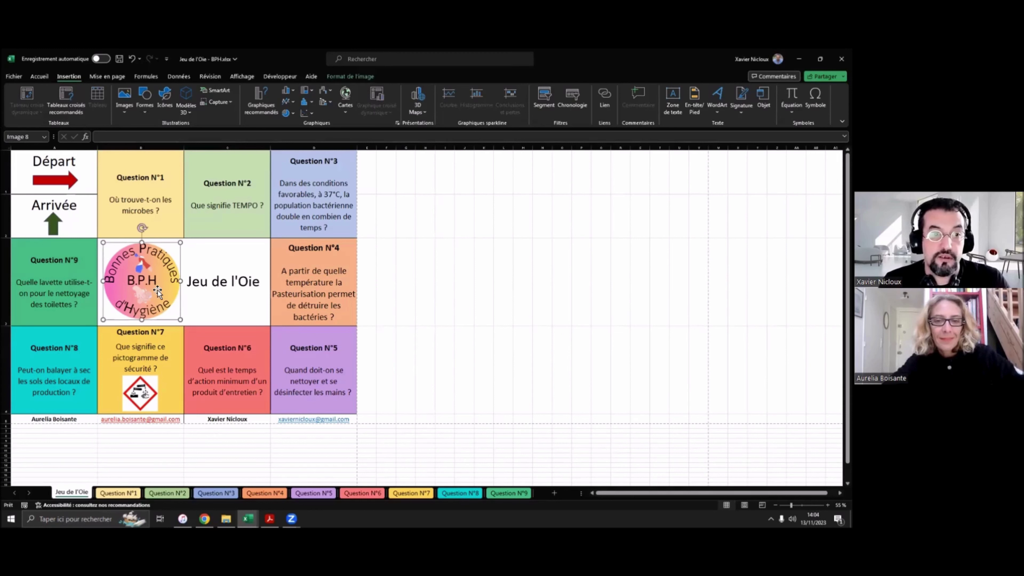
pyautogui.click(390, 287)
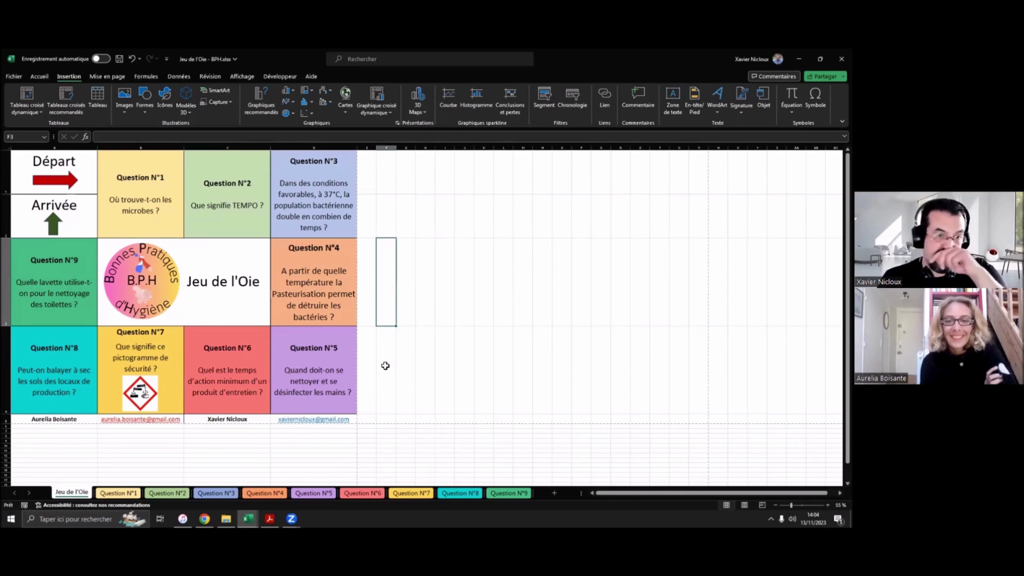
pyautogui.click(218, 310)
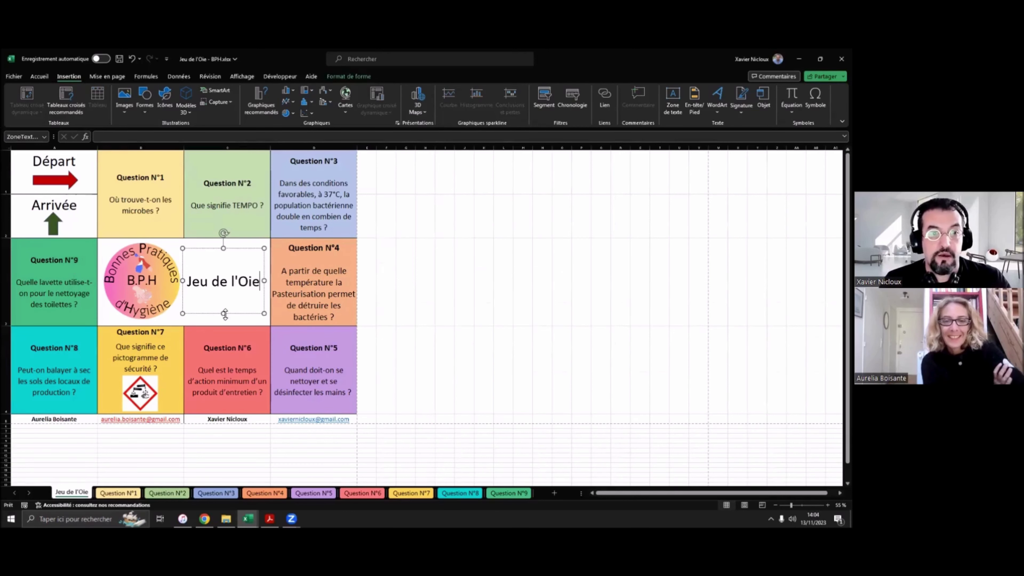
pyautogui.click(368, 342)
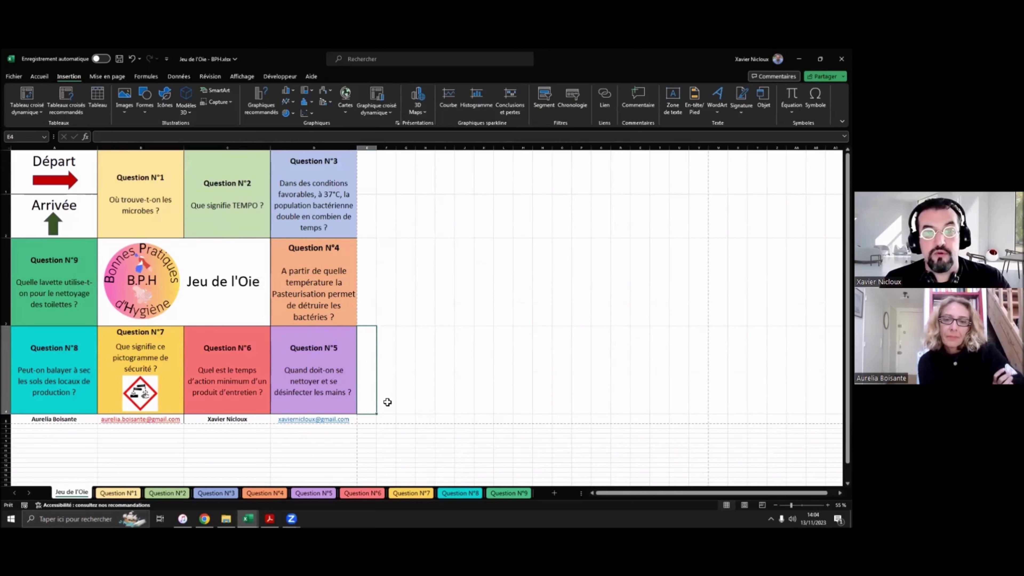